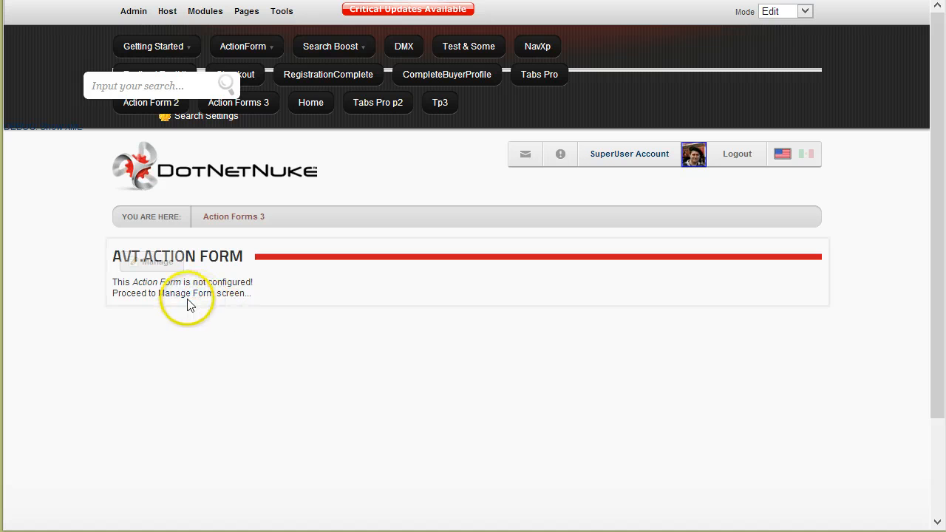
Open Manage Form and look over the default form fields and the empty form events.
left_click(190, 296)
scroll(354, 347, "down", 4)
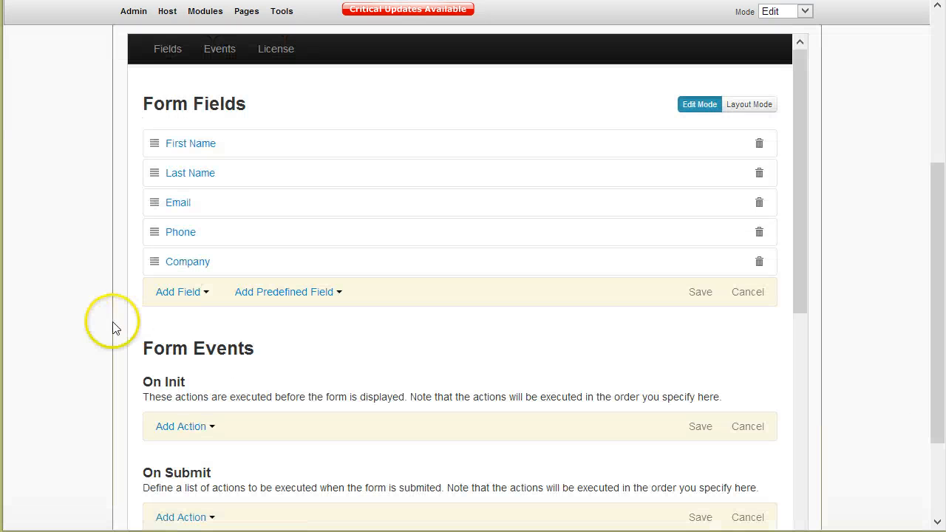
scroll(105, 295, "up", 1)
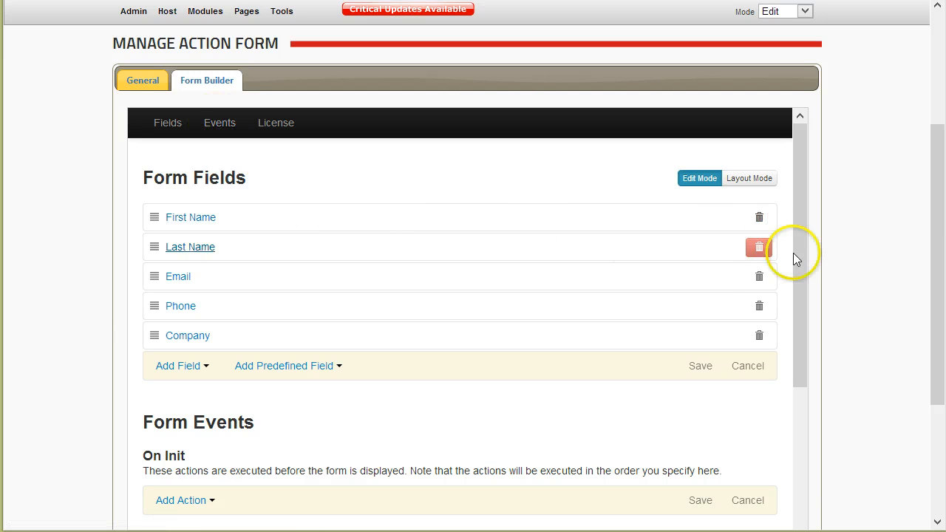
scroll(828, 243, "down", 1)
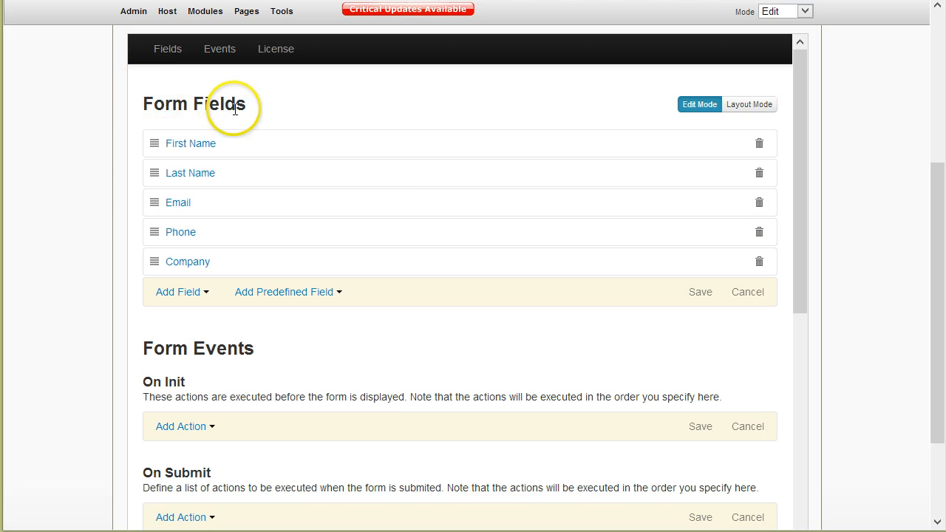
scroll(110, 197, "up", 1)
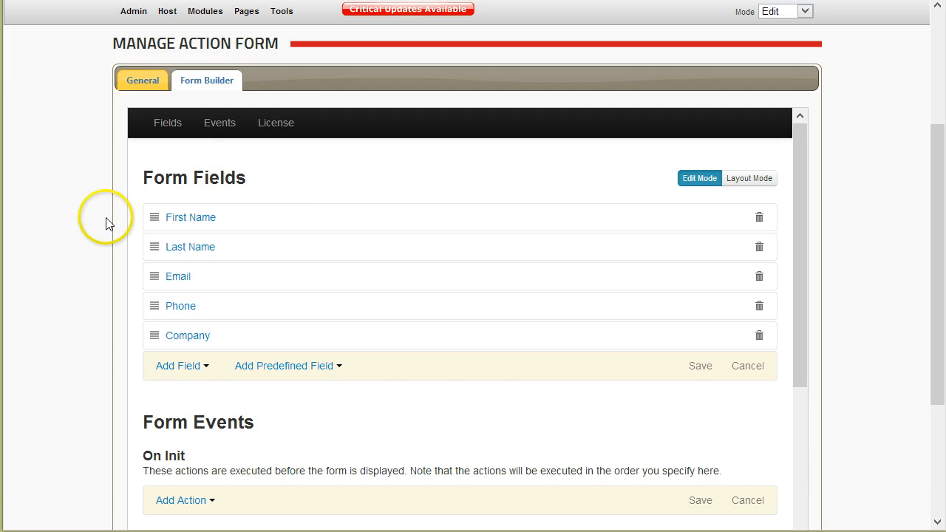
scroll(111, 218, "down", 1)
scroll(148, 353, "down", 1)
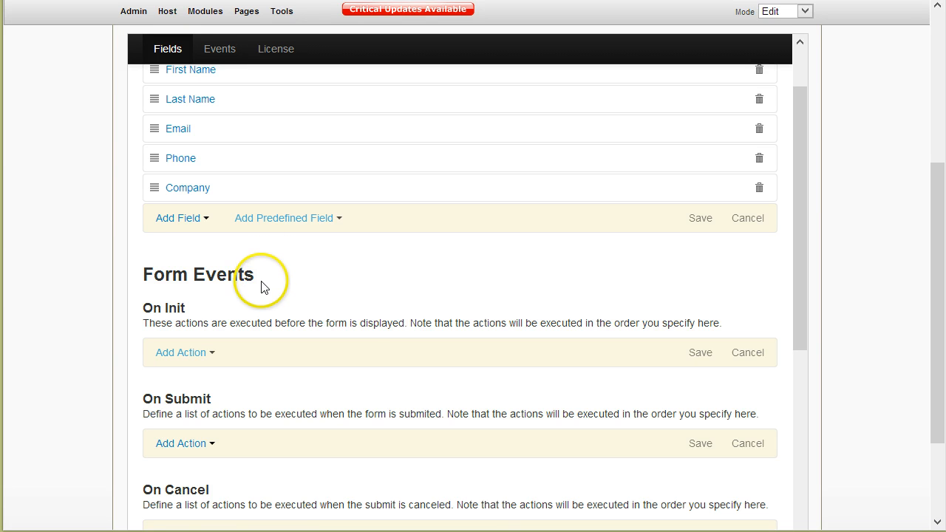
scroll(303, 294, "down", 1)
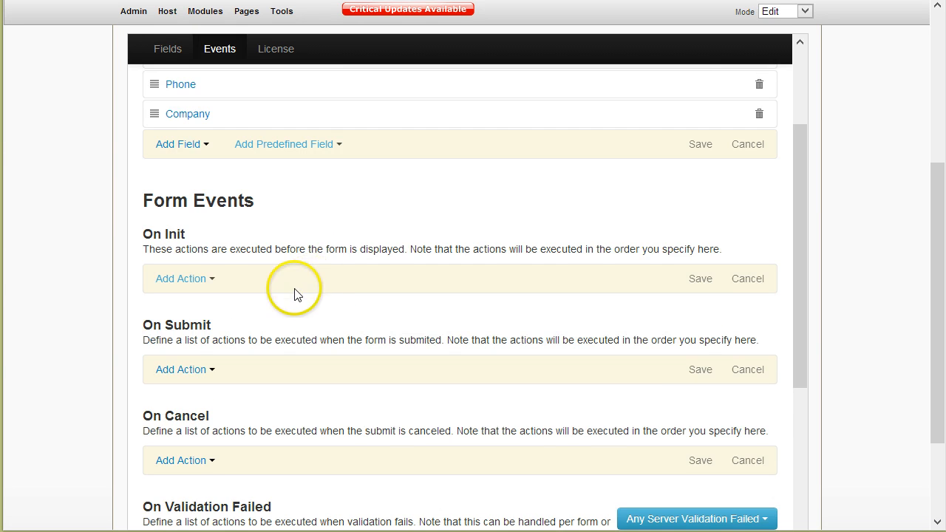
scroll(294, 294, "down", 1)
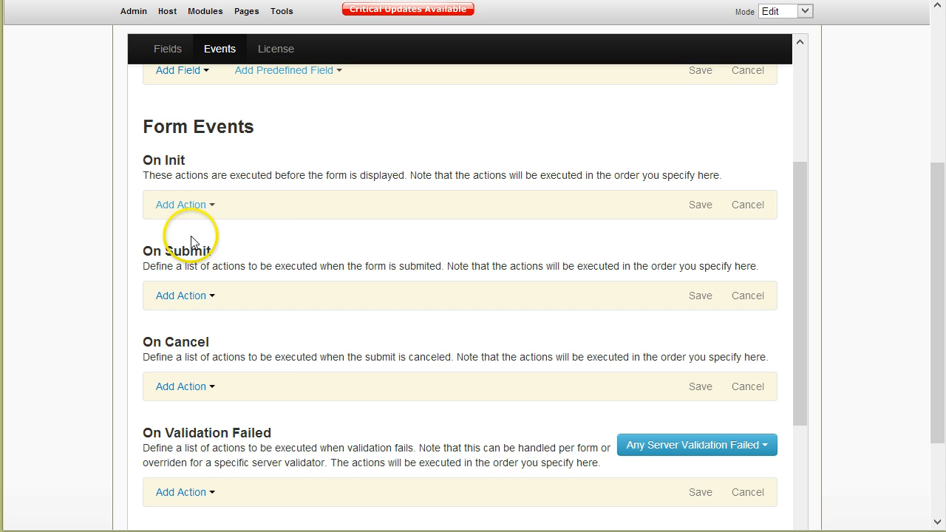
Browse the actions available for On Submit, then close the list without adding any.
left_click(184, 296)
scroll(231, 328, "down", 2)
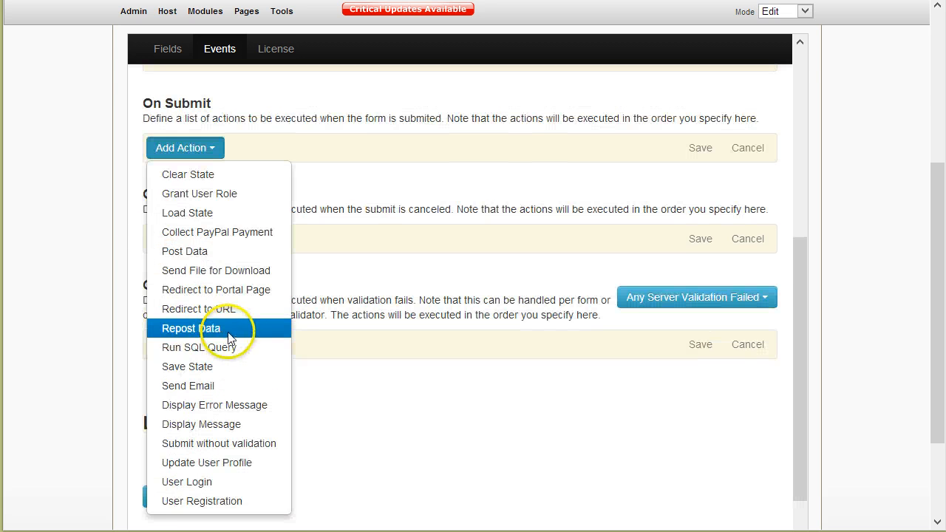
scroll(229, 336, "up", 1)
left_click(183, 181)
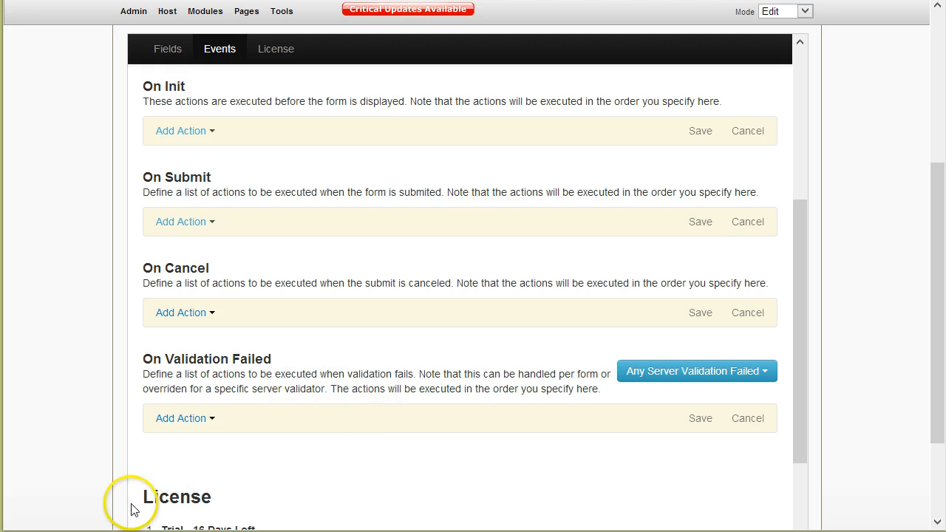
Mark the Company, Phone, Last Name and Email fields for deletion.
scroll(530, 380, "up", 6)
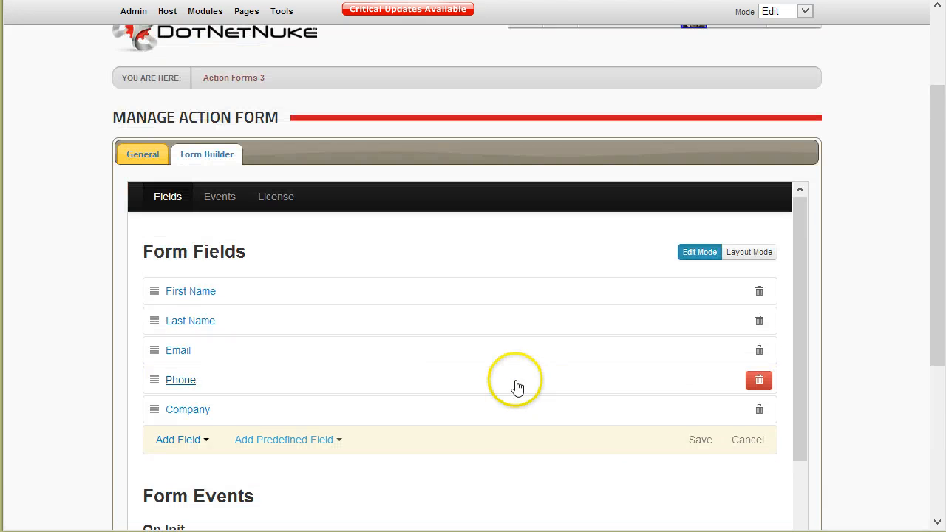
left_click(758, 409)
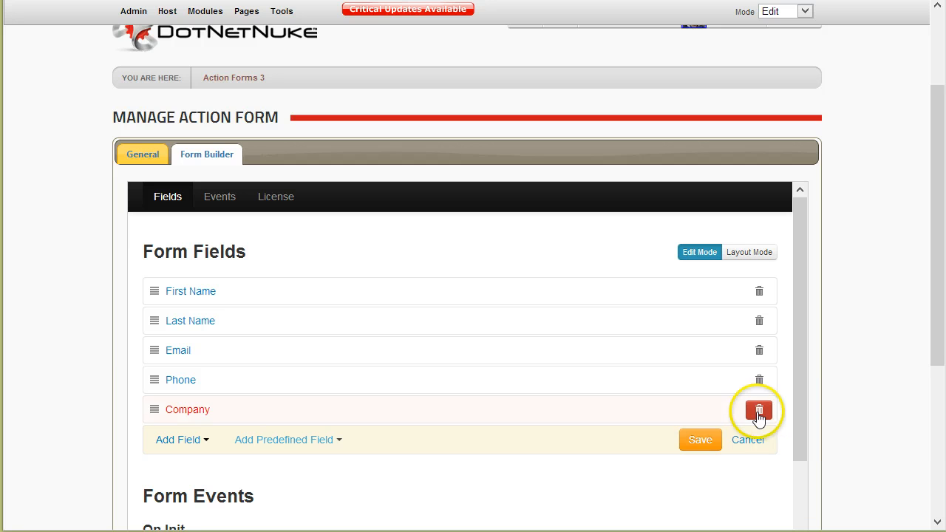
left_click(761, 389)
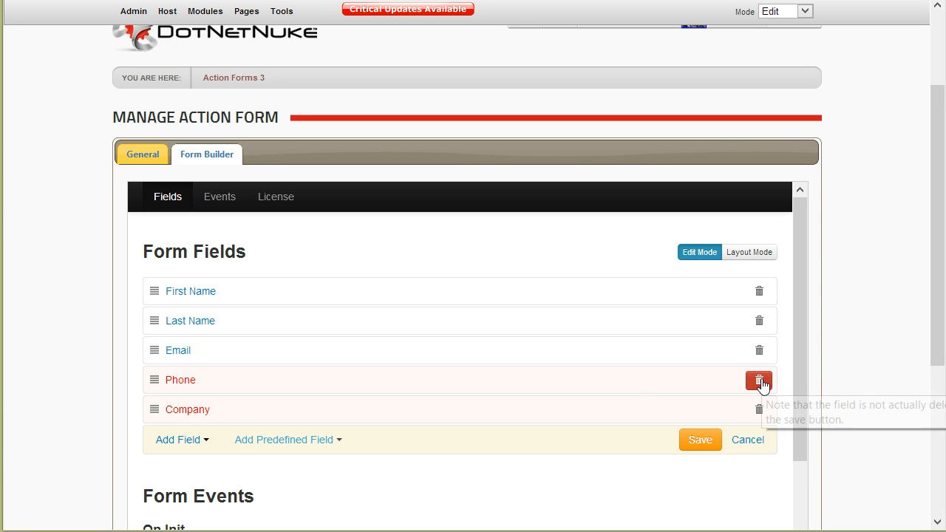
left_click(759, 325)
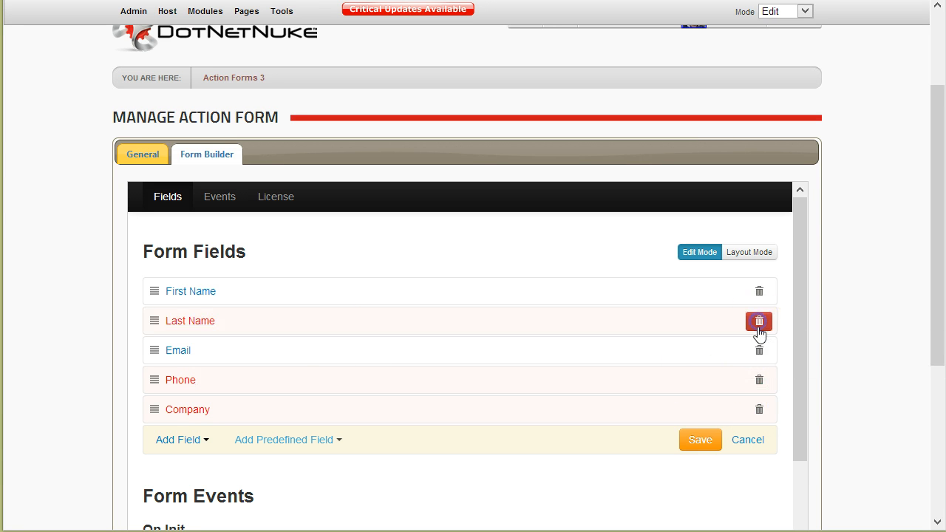
left_click(772, 353)
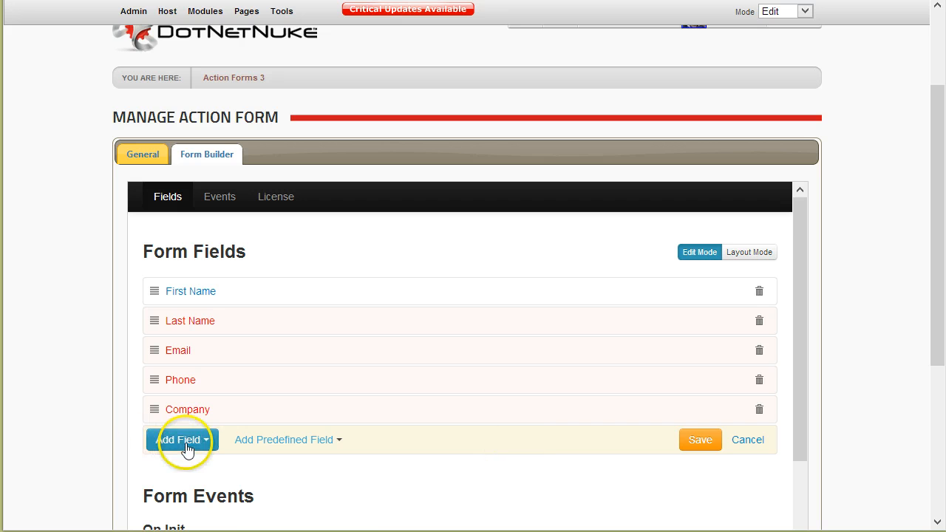
Add a predefined Username field with its ID generated automatically (Auto).
scroll(332, 414, "down", 2)
left_click(317, 380)
scroll(317, 414, "down", 4)
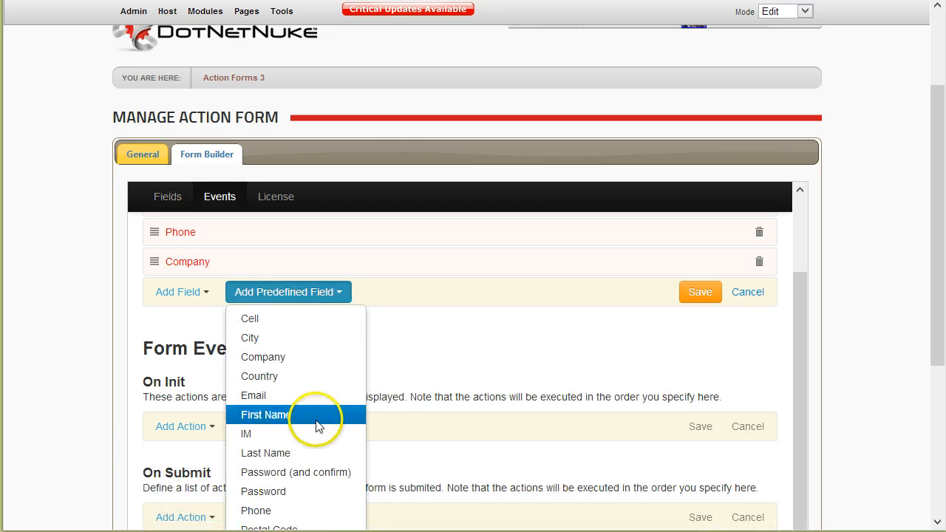
scroll(306, 425, "down", 2)
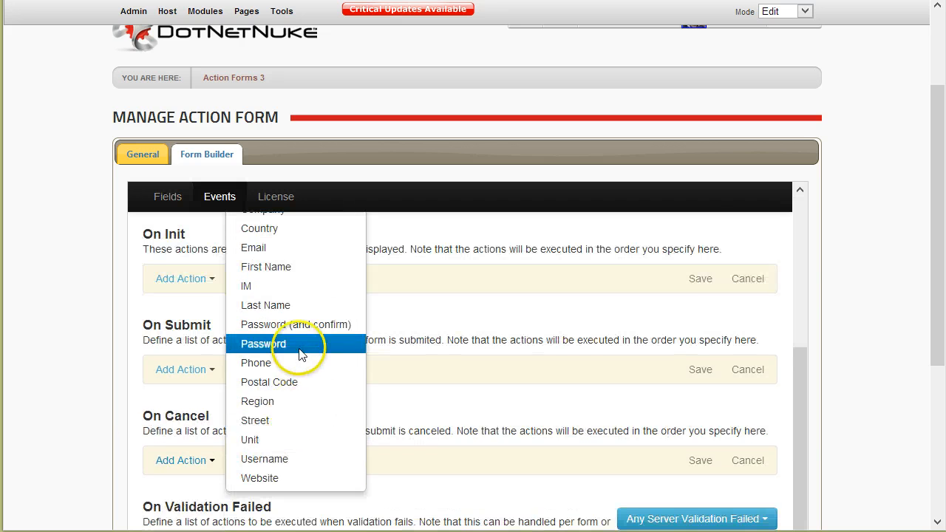
left_click(295, 456)
scroll(348, 418, "down", 1)
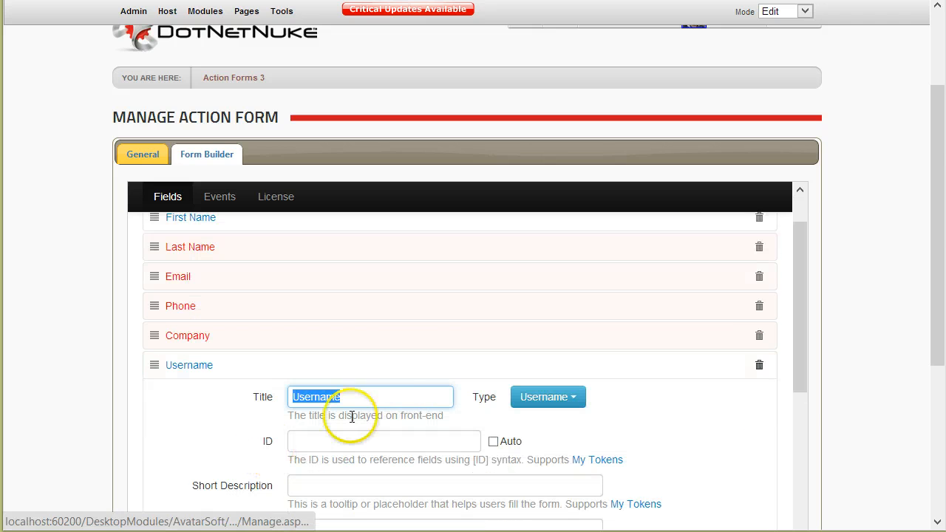
left_click(493, 441)
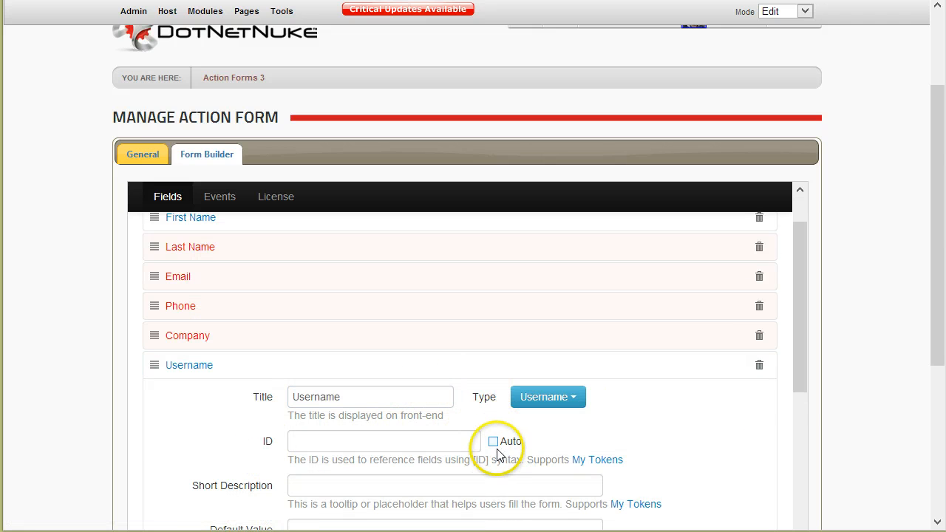
Inspect the First Name field's settings, then collapse them again.
scroll(491, 447, "down", 2)
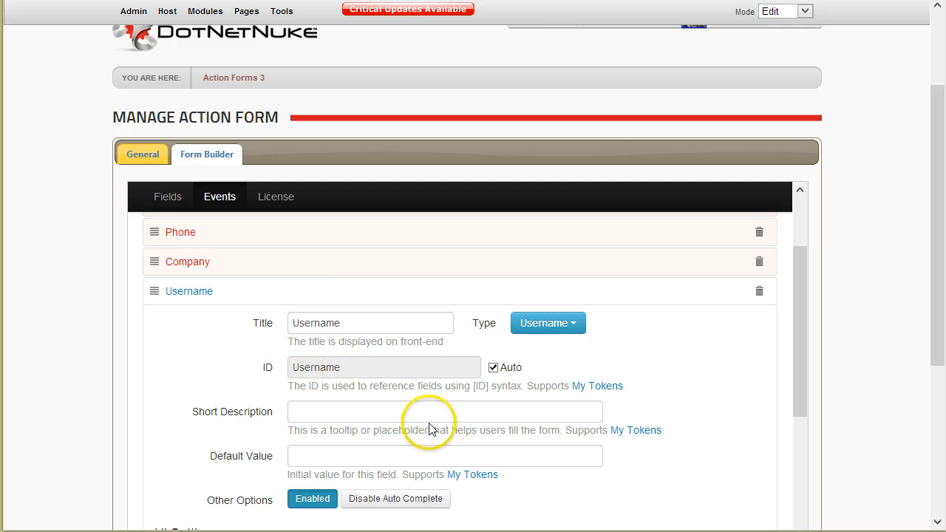
scroll(454, 387, "up", 2)
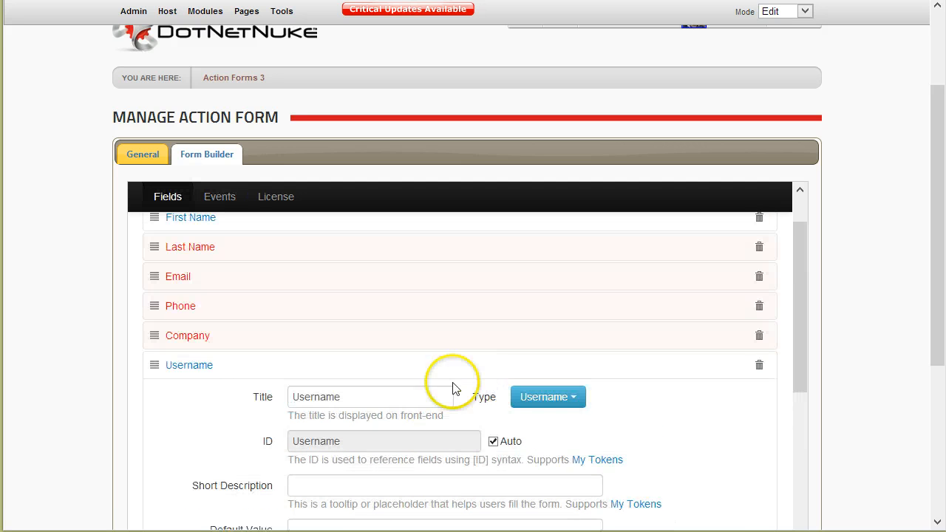
left_click(227, 222)
scroll(473, 376, "up", 2)
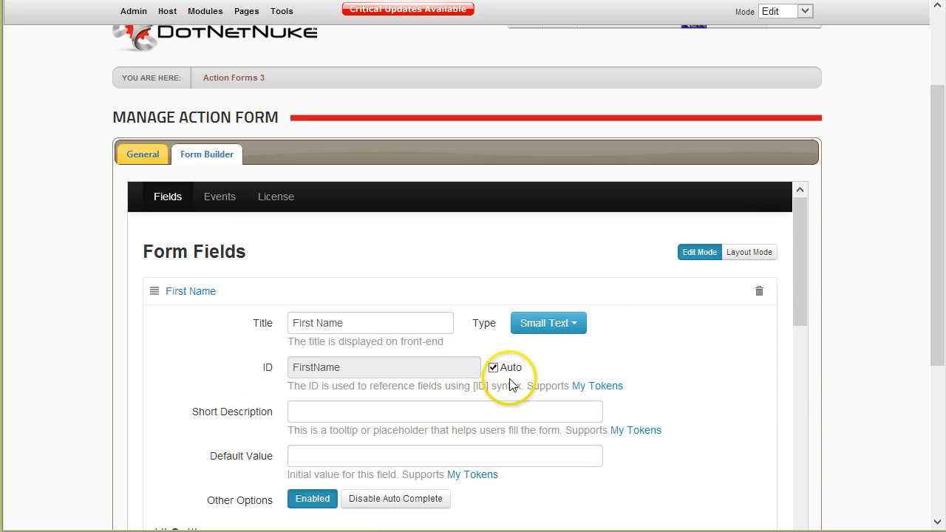
left_click(243, 296)
Set the Username field's Custom Validator #1 to Username is Available.
scroll(606, 406, "down", 4)
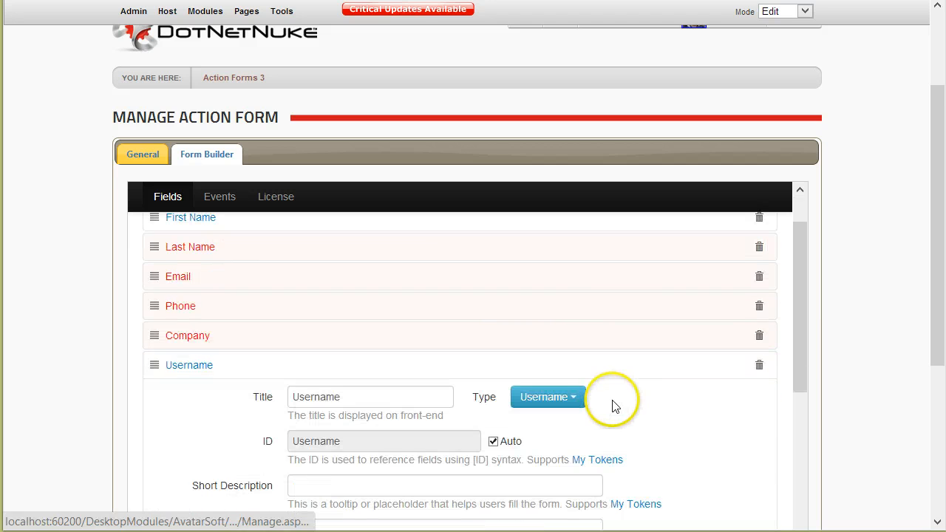
scroll(554, 426, "down", 4)
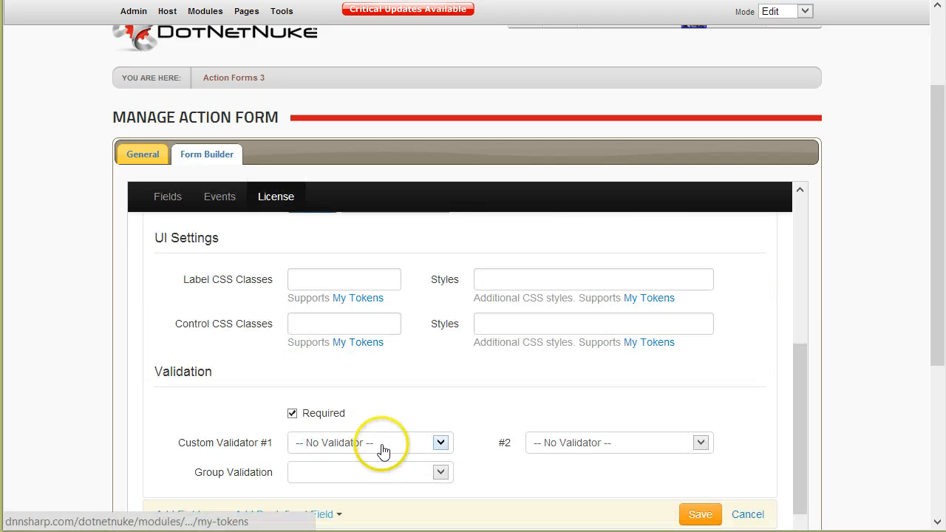
left_click(381, 444)
scroll(387, 429, "down", 2)
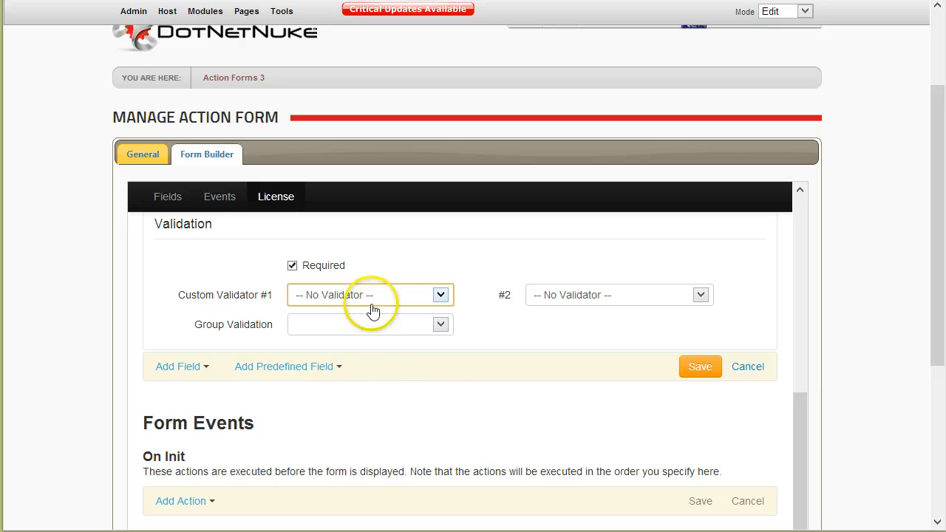
left_click(371, 297)
left_click(391, 432)
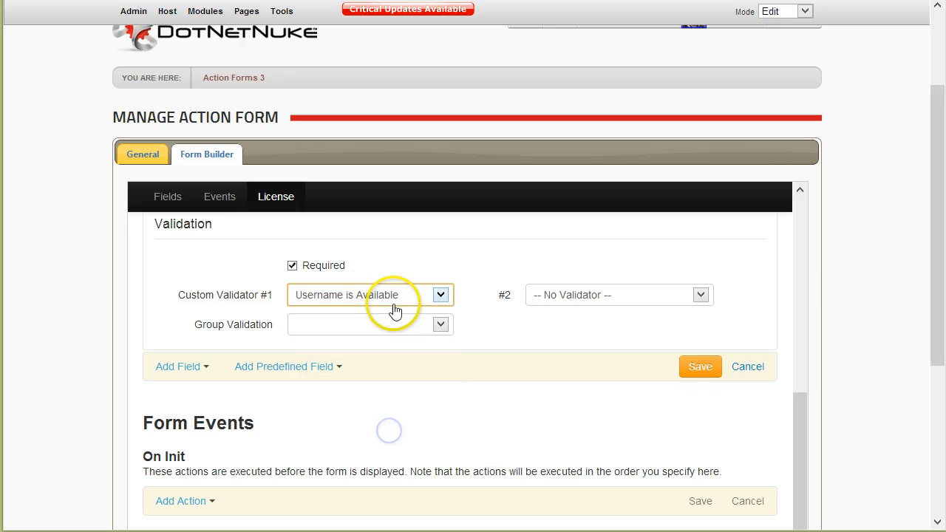
Save the field changes and test the live form, entering 'test' as First Name.
left_click(698, 367)
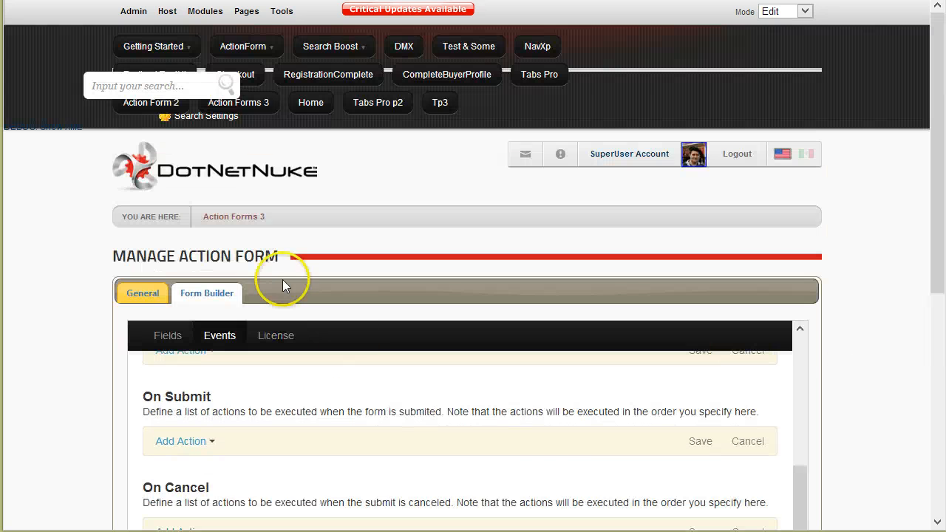
left_click(236, 221)
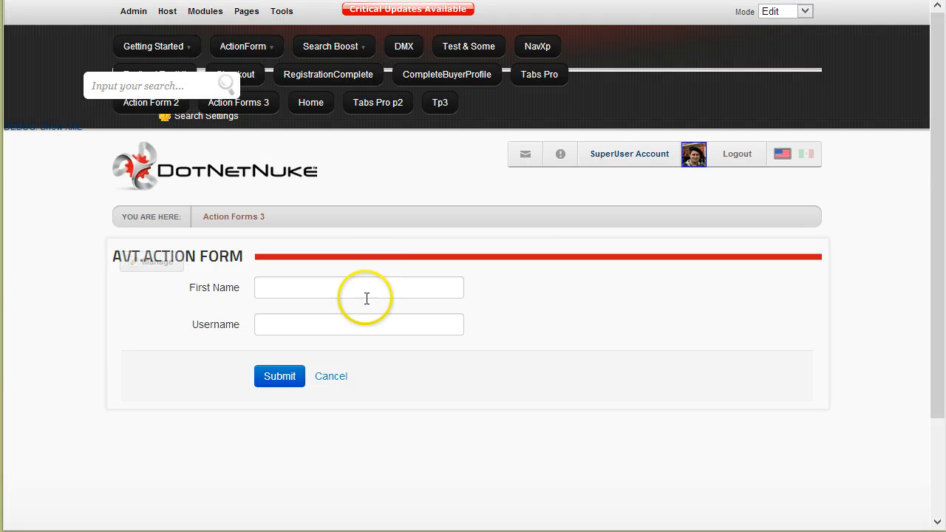
left_click(287, 381)
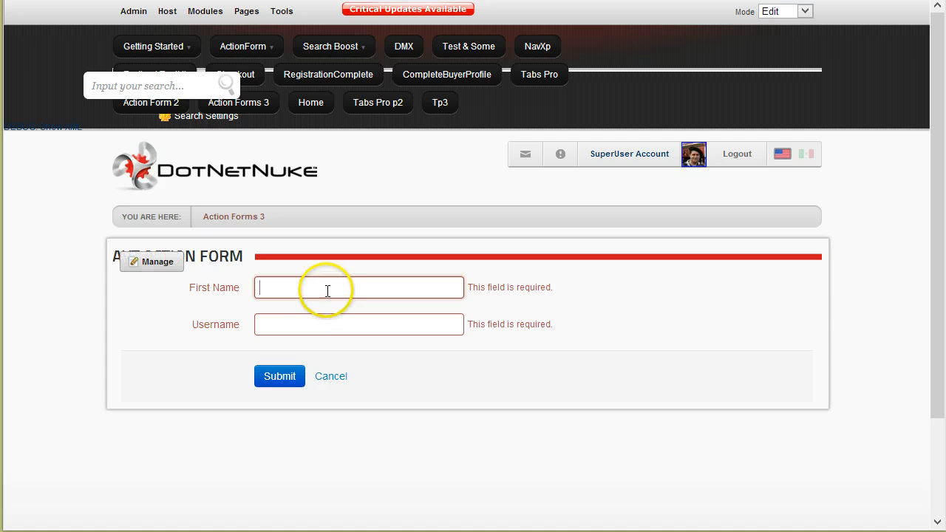
type("test")
left_click(306, 327)
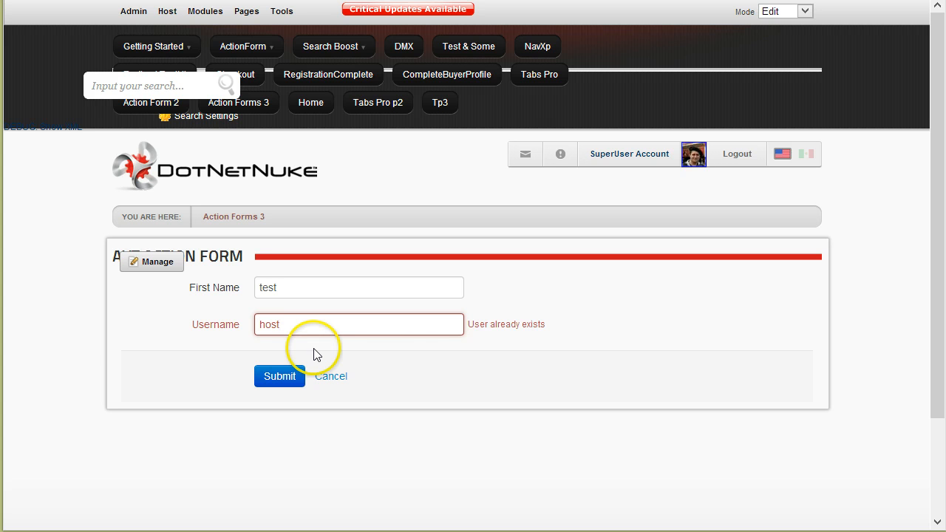
Resubmit with username host and highlight the 'User already exists' error.
left_click(270, 377)
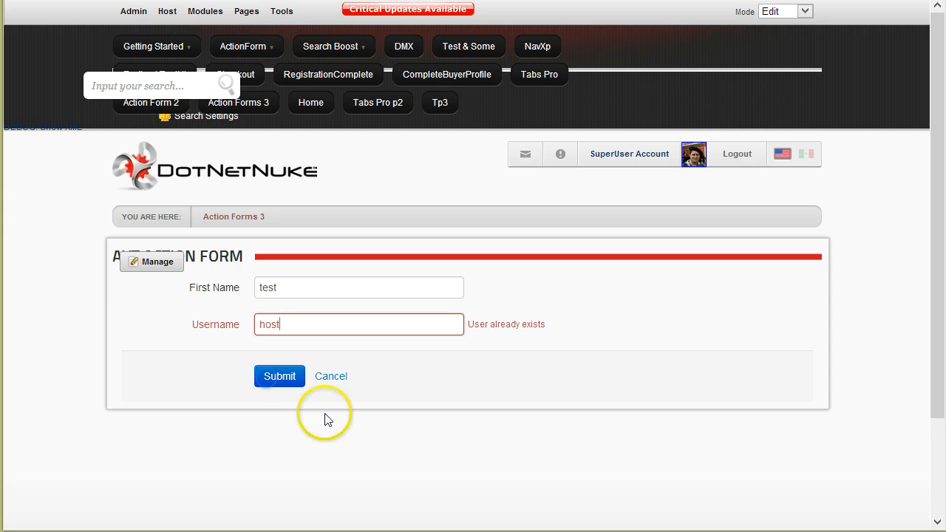
left_click(333, 430)
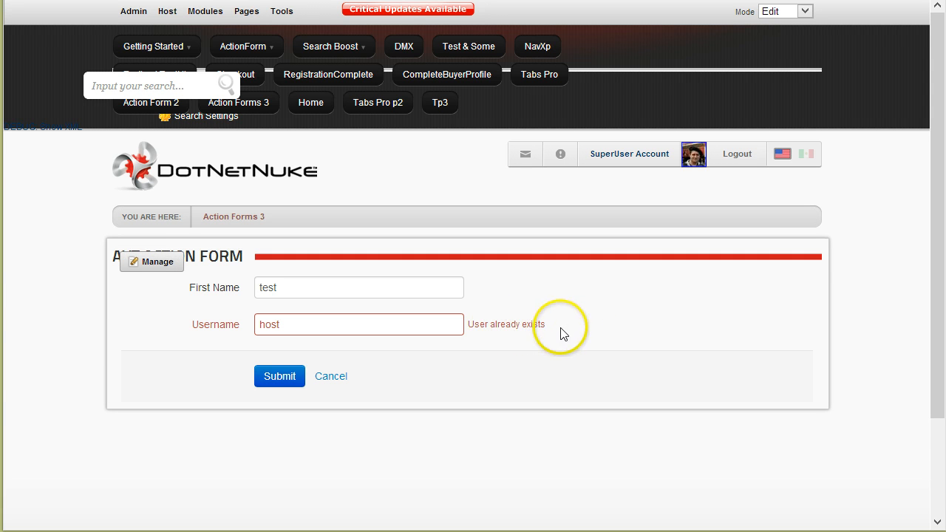
left_click_drag(467, 324, 497, 326)
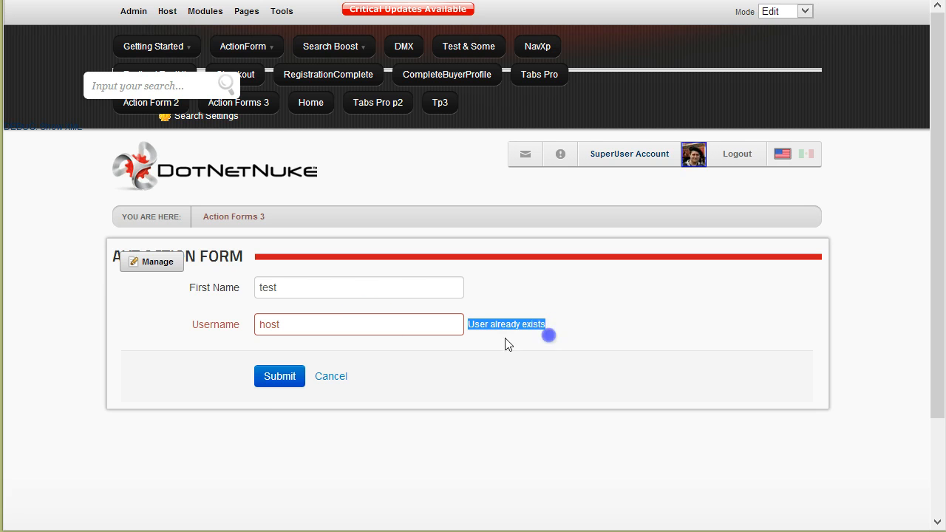
In Manage Form's On Validation Failed, select the Username is Available validator failure.
mouse_move(164, 267)
left_click(192, 313)
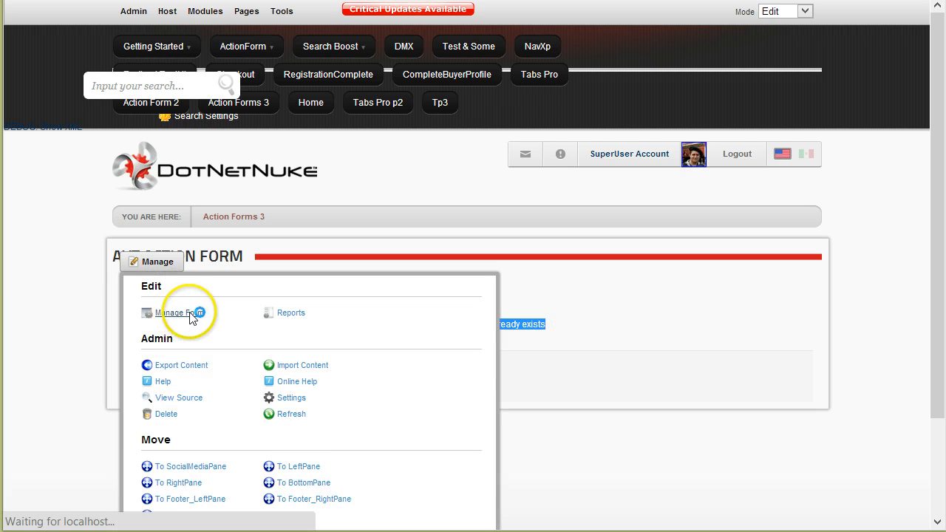
scroll(81, 423, "down", 4)
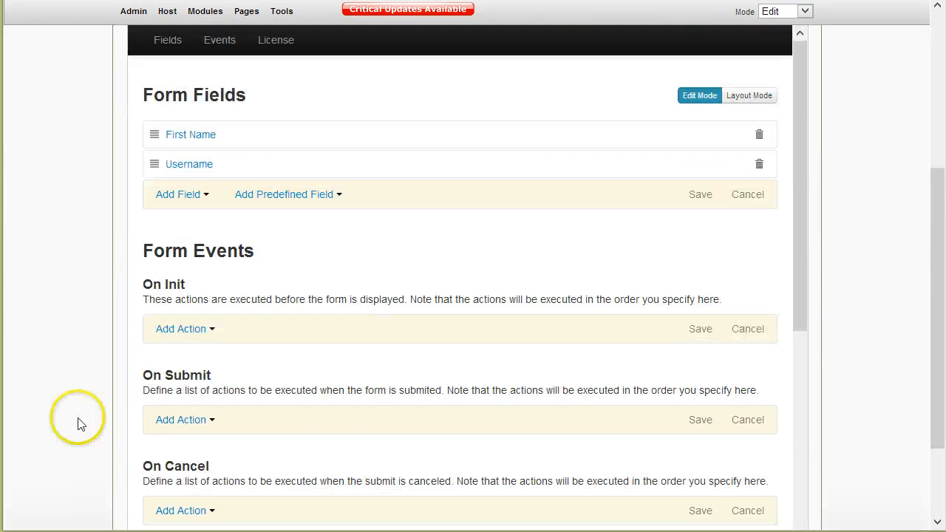
scroll(81, 423, "down", 2)
scroll(194, 317, "down", 3)
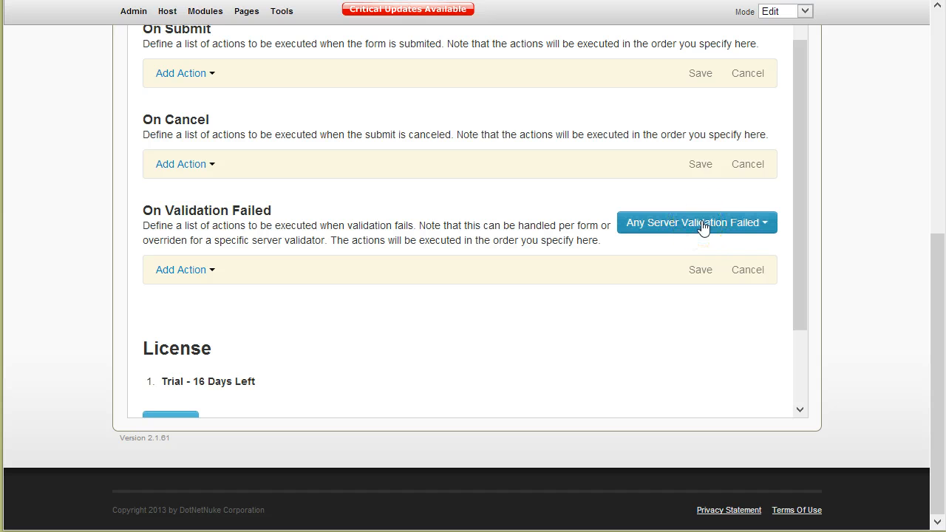
left_click(703, 225)
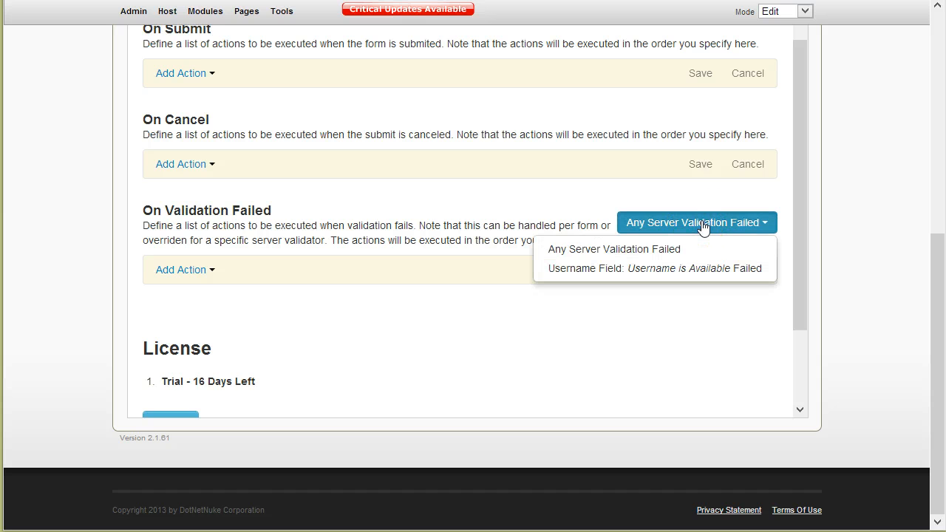
left_click(648, 272)
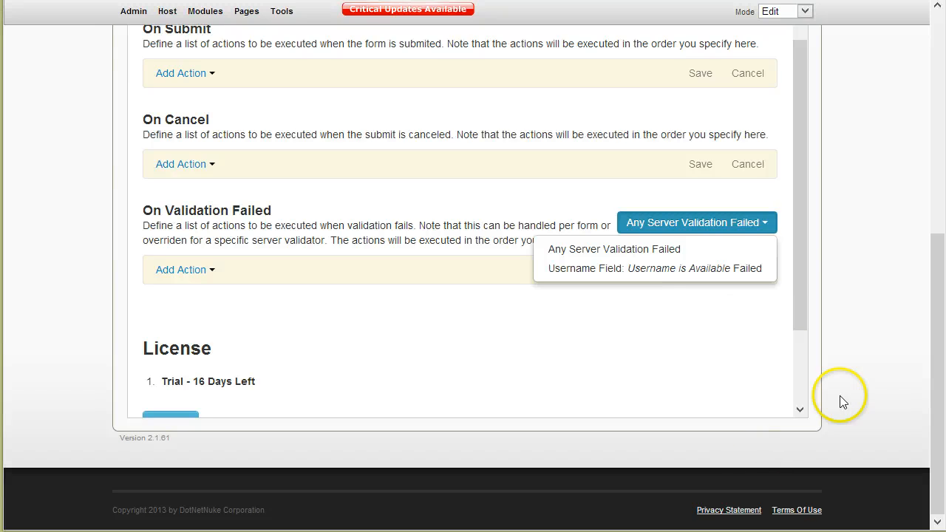
left_click(755, 325)
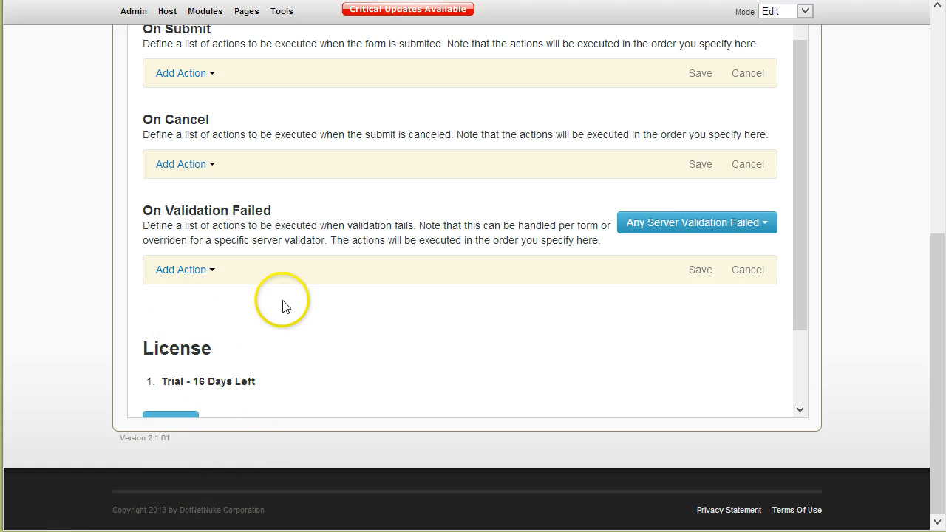
left_click(714, 227)
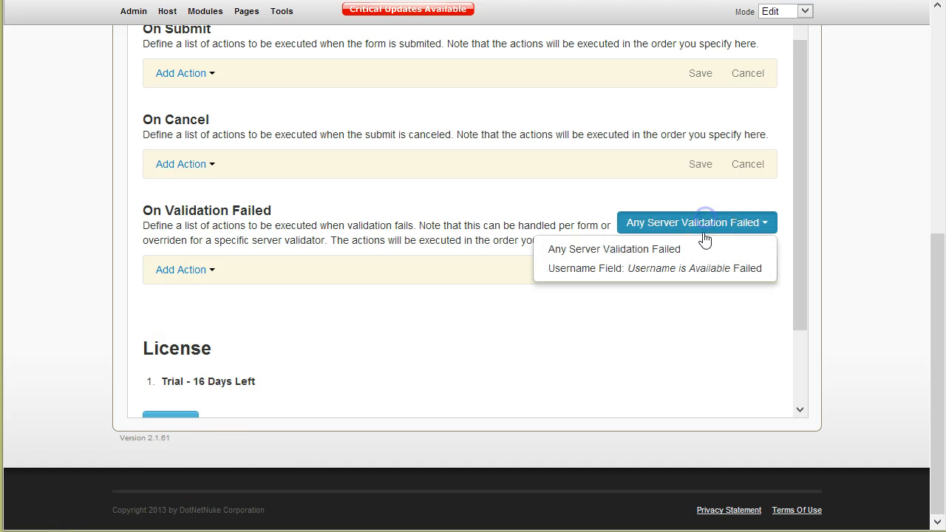
left_click(591, 272)
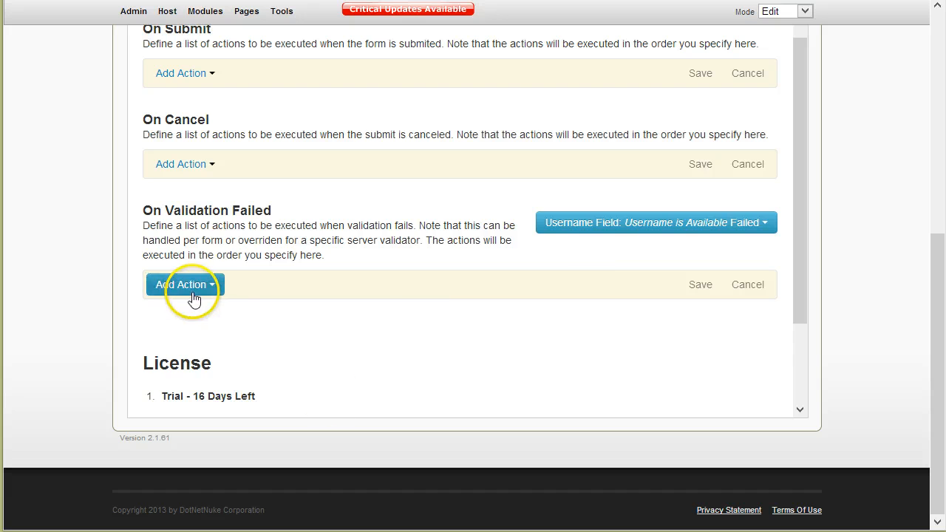
Add a Display Message action for the Username is Available failure.
scroll(265, 322, "down", 1)
left_click(183, 214)
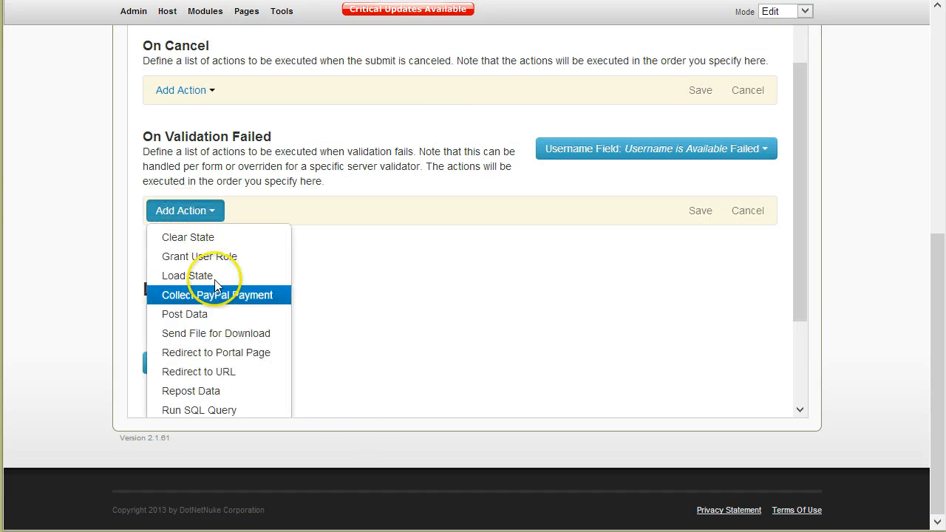
scroll(243, 333, "down", 1)
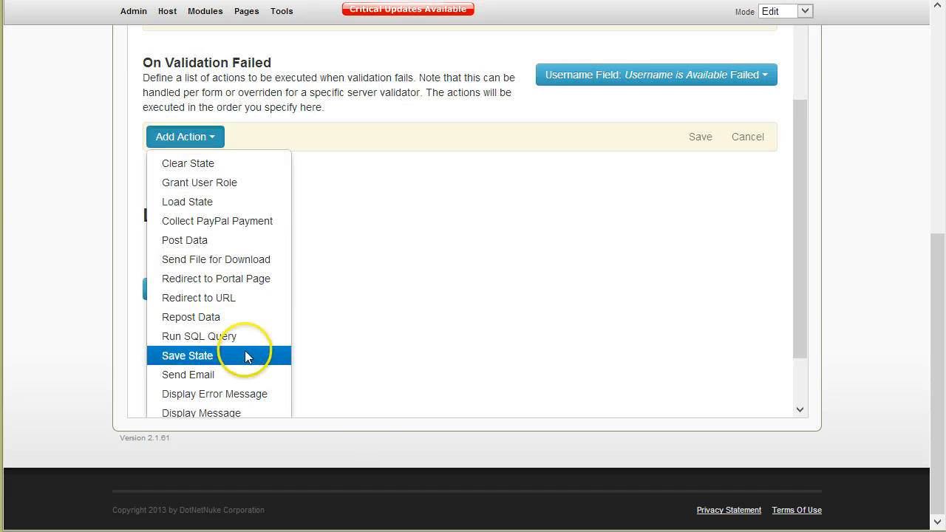
left_click(235, 413)
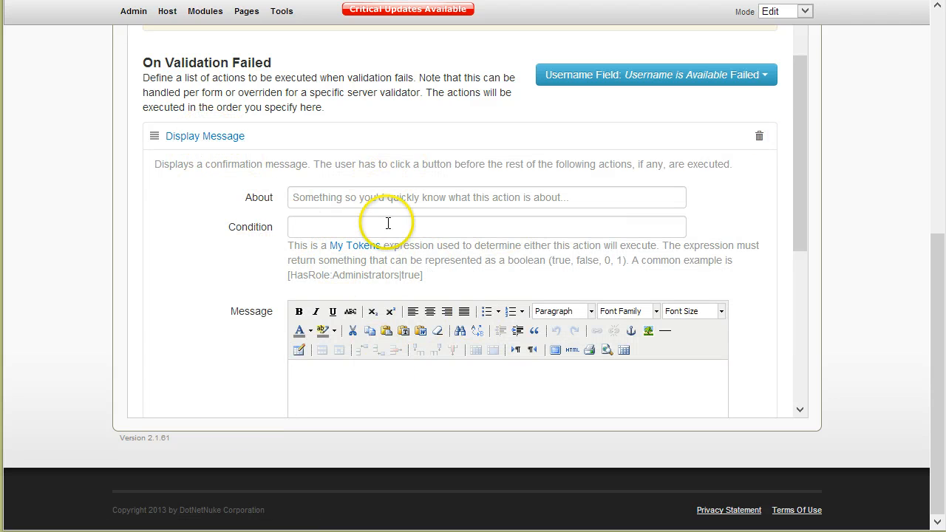
Write the message suggesting the user log in, link 'login' to /Login, and save.
scroll(203, 309, "down", 2)
left_click(380, 332)
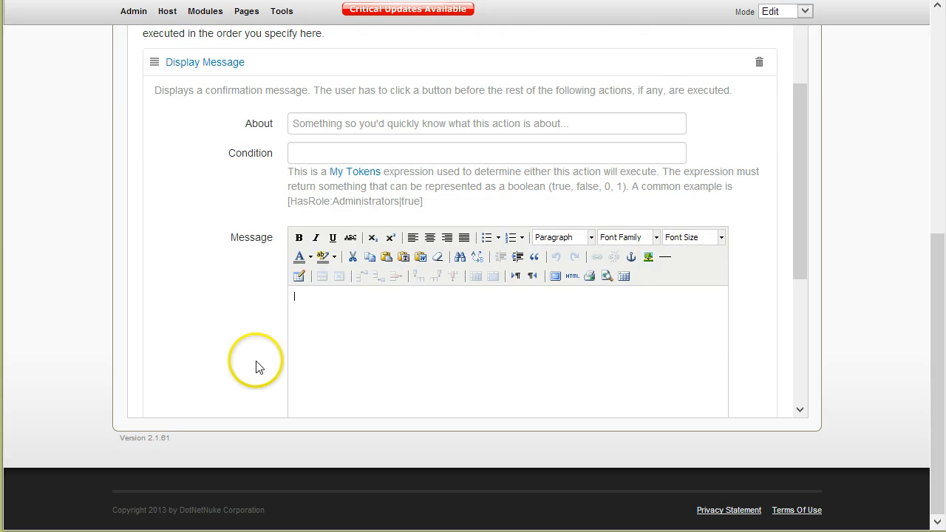
scroll(406, 262, "down", 4)
scroll(305, 279, "up", 2)
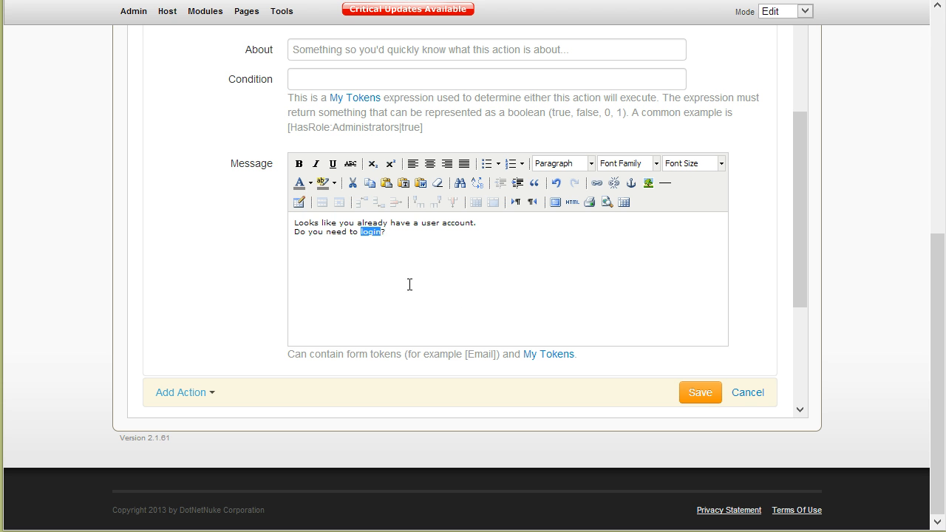
left_click(601, 187)
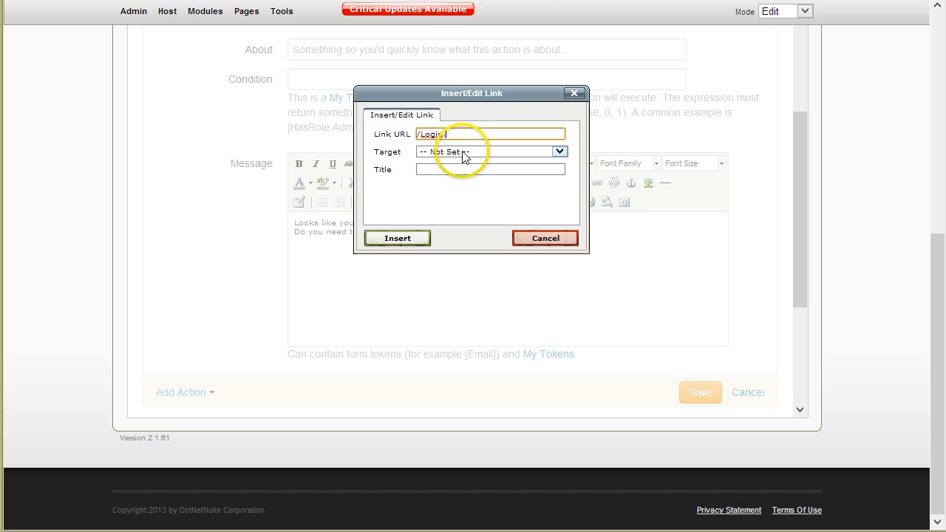
left_click(414, 236)
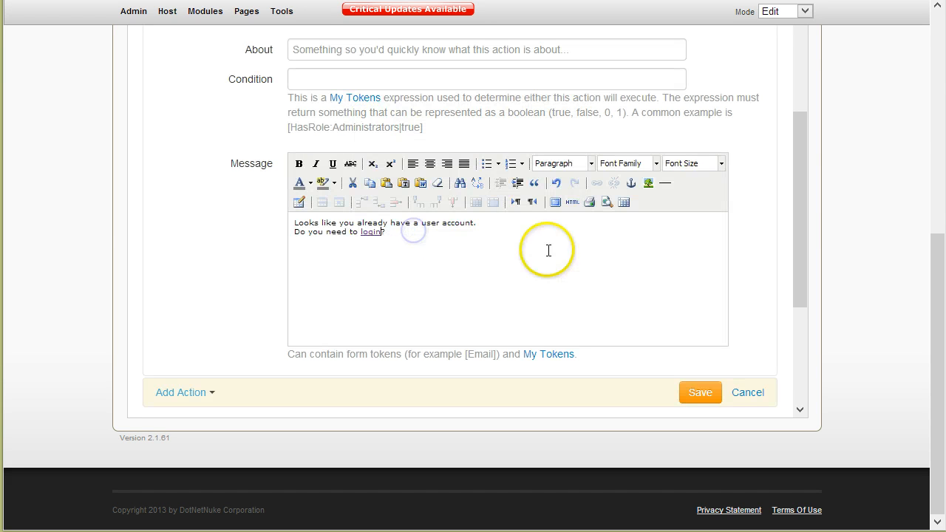
left_click(694, 392)
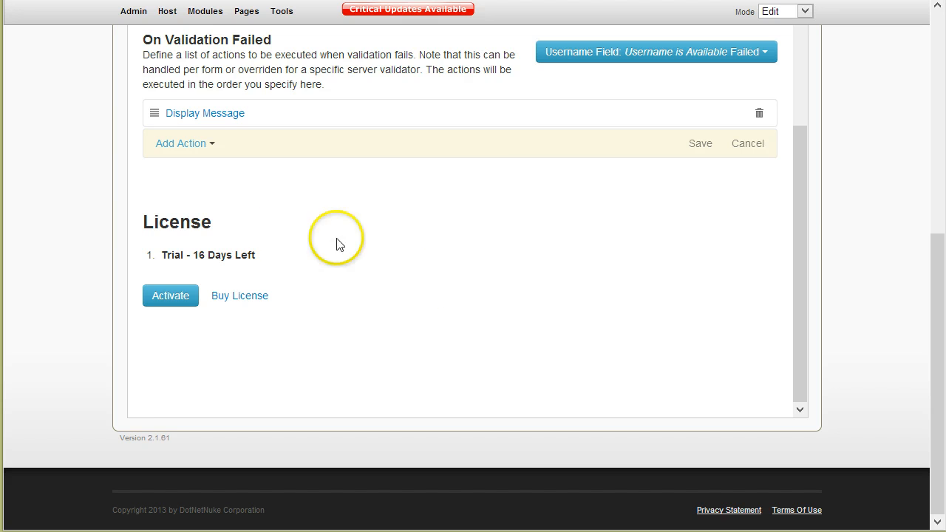
scroll(88, 204, "up", 10)
On the live Action Forms 3 page, enter First Name 'test' and username 'host'.
left_click(235, 217)
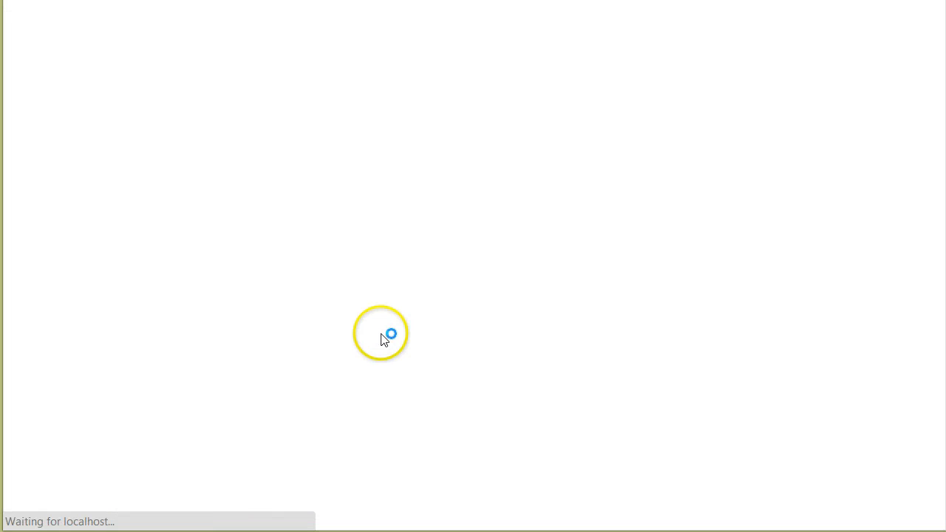
left_click(267, 376)
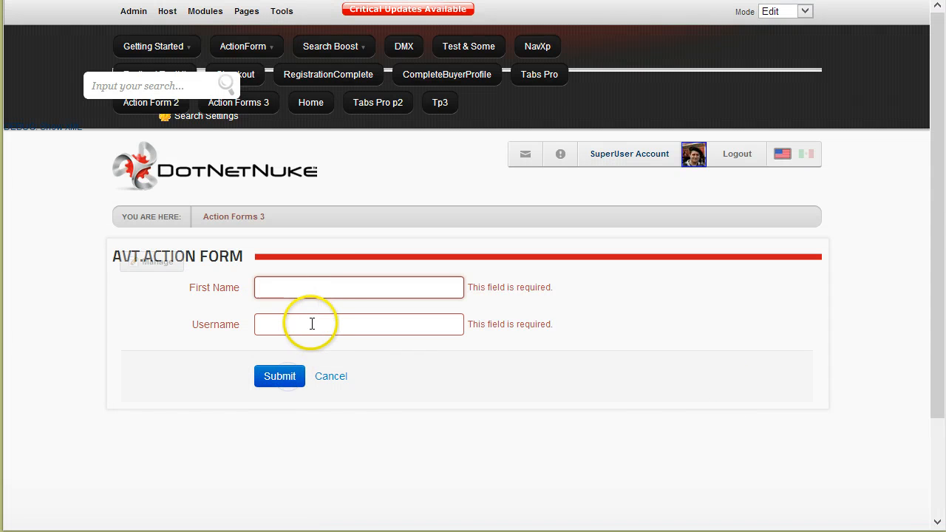
type("test")
left_click(311, 322)
type("hos")
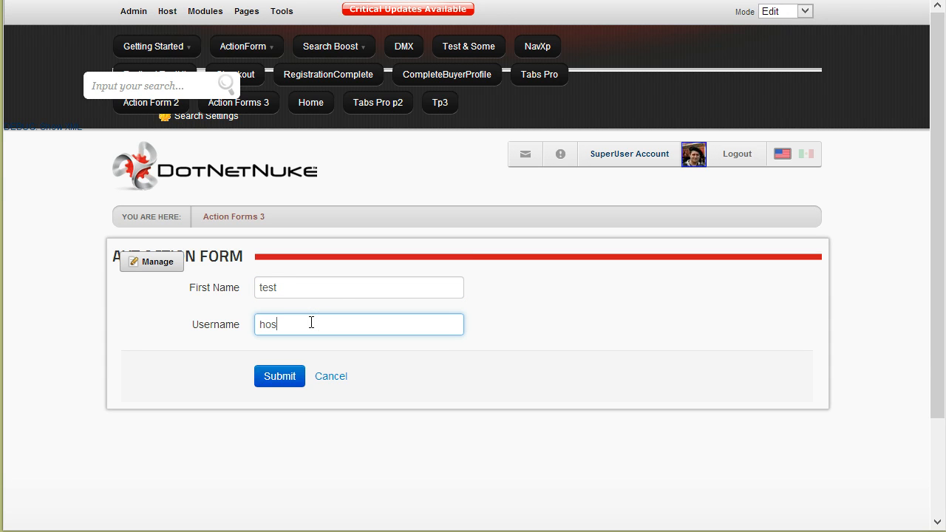
type("t")
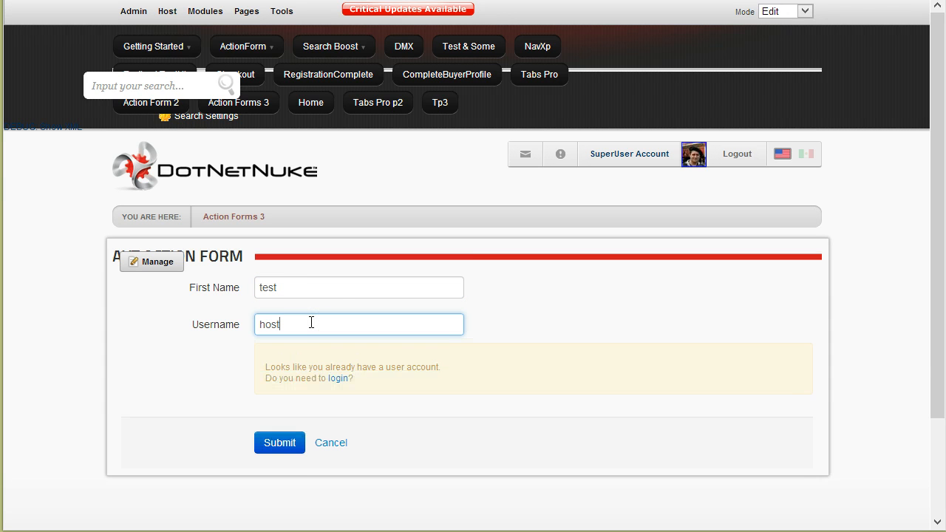
Try the notice's login link, then correct the username to admin.
left_click(337, 379)
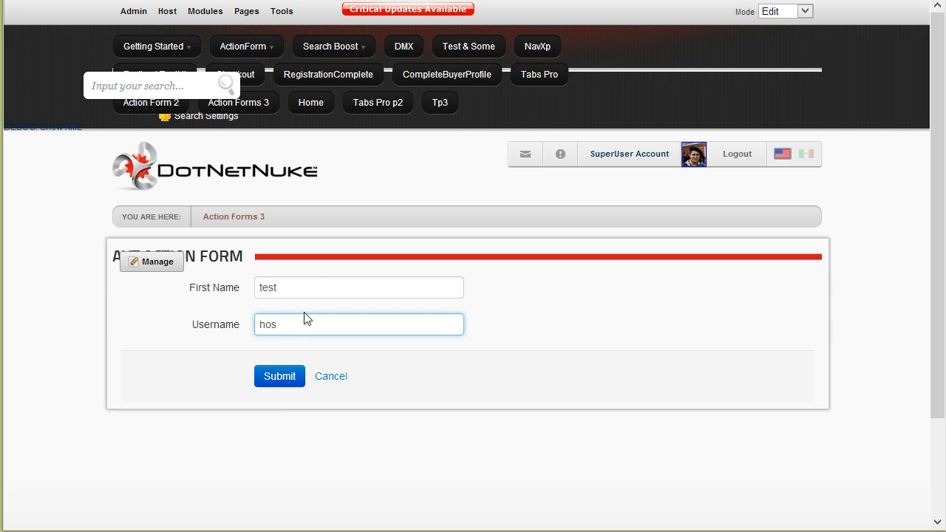
type("t")
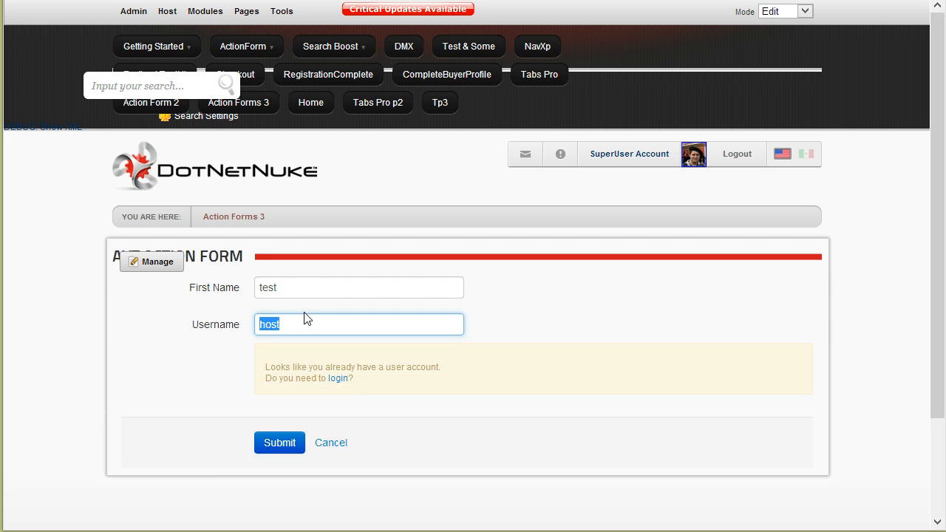
type("admin2")
key("BackSpace")
type("4")
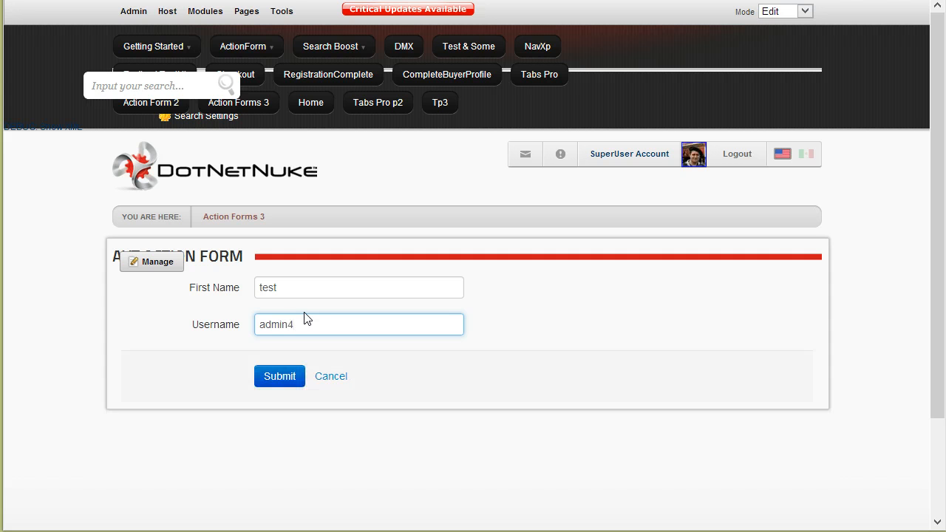
key("BackSpace")
type("2")
key("BackSpace")
type("2")
mouse_move(166, 278)
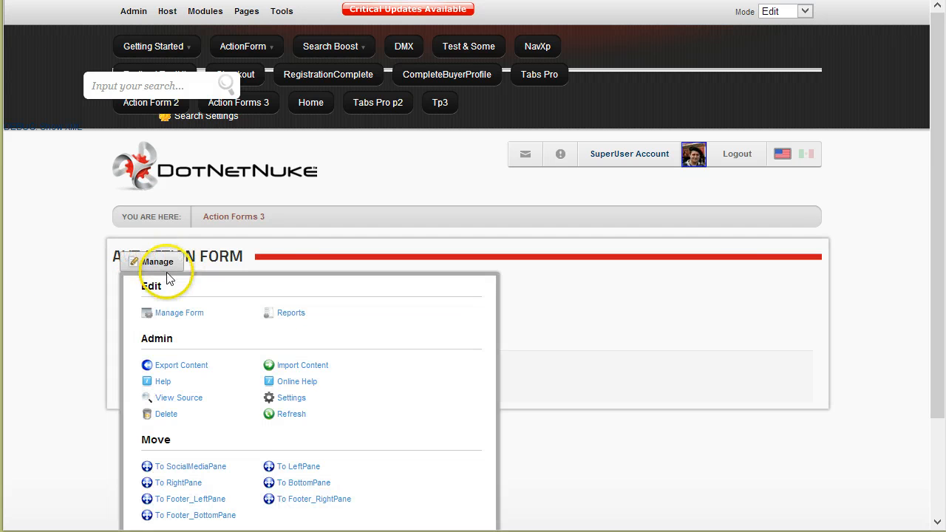
left_click(303, 321)
key("BackSpace")
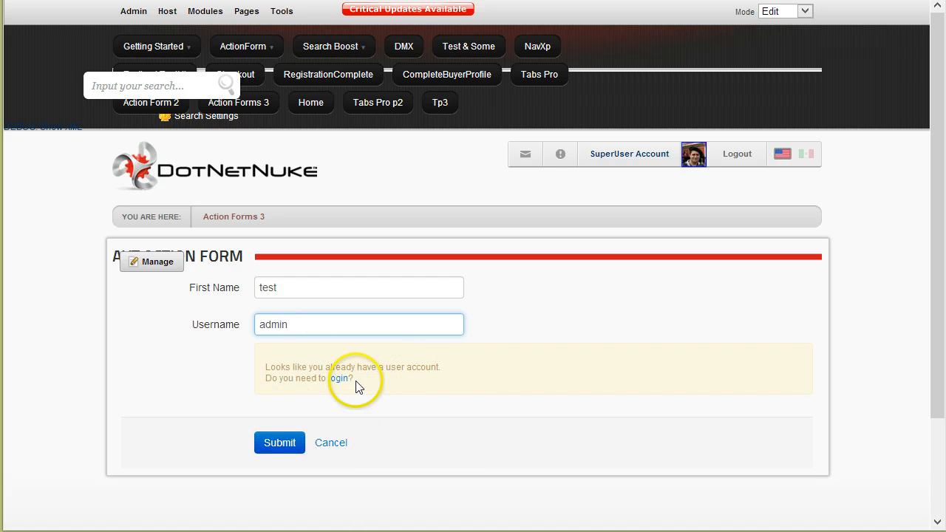
Submit with username admin, continue past the login-suggestion message, and highlight its text.
left_click(287, 452)
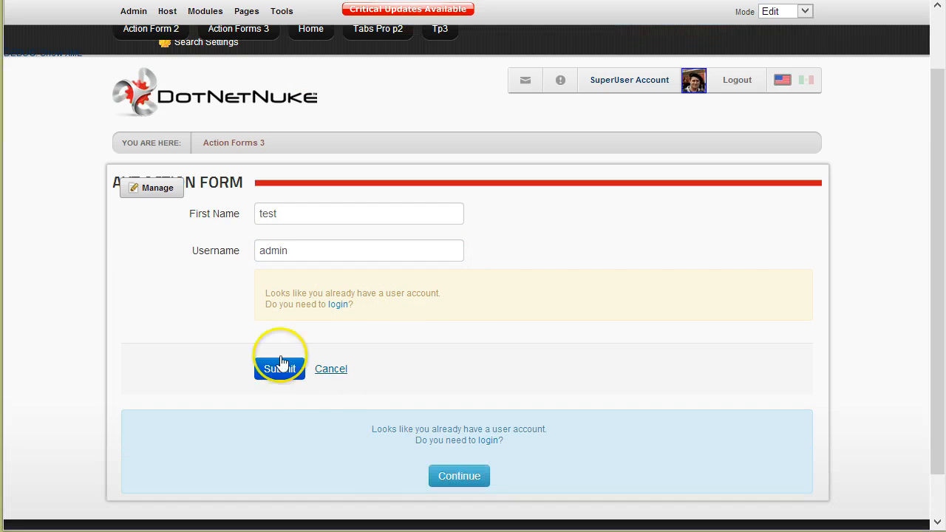
scroll(280, 370, "down", 1)
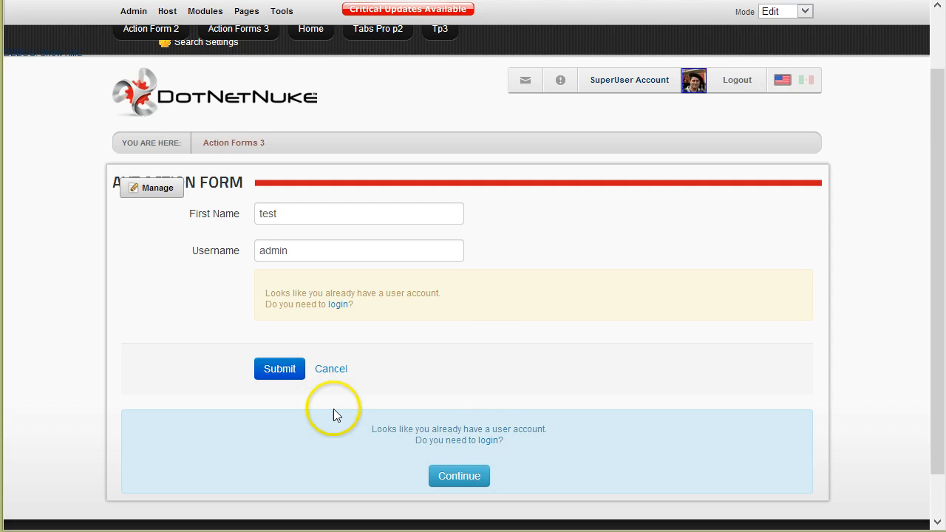
left_click(462, 476)
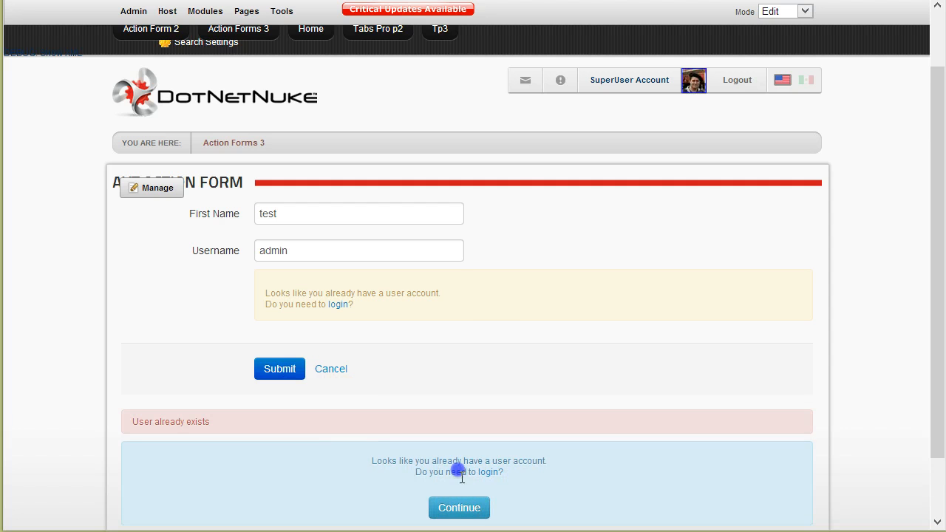
scroll(414, 436, "down", 2)
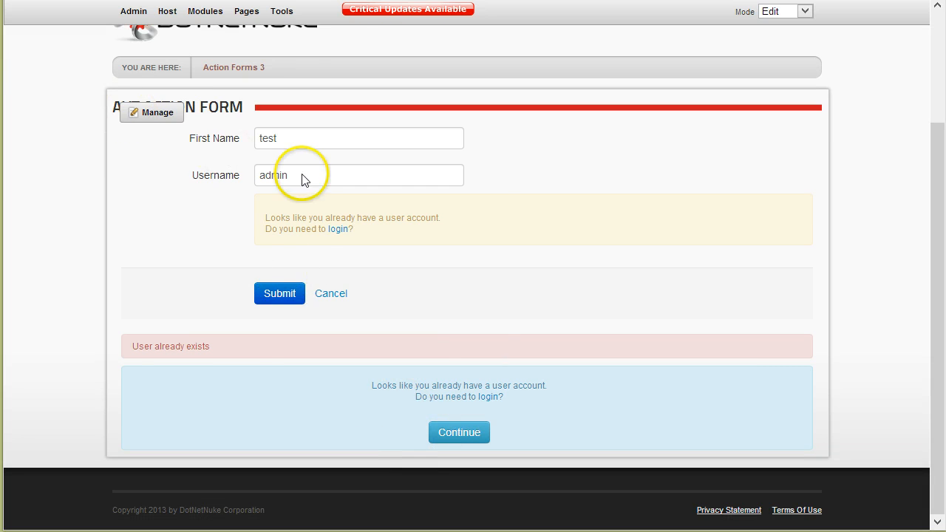
left_click_drag(620, 237, 290, 216)
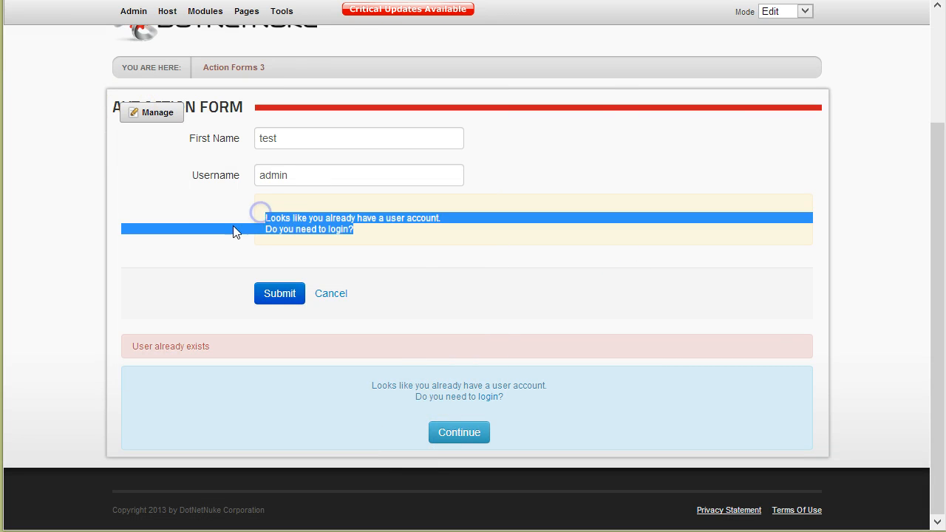
left_click(165, 144)
mouse_move(153, 116)
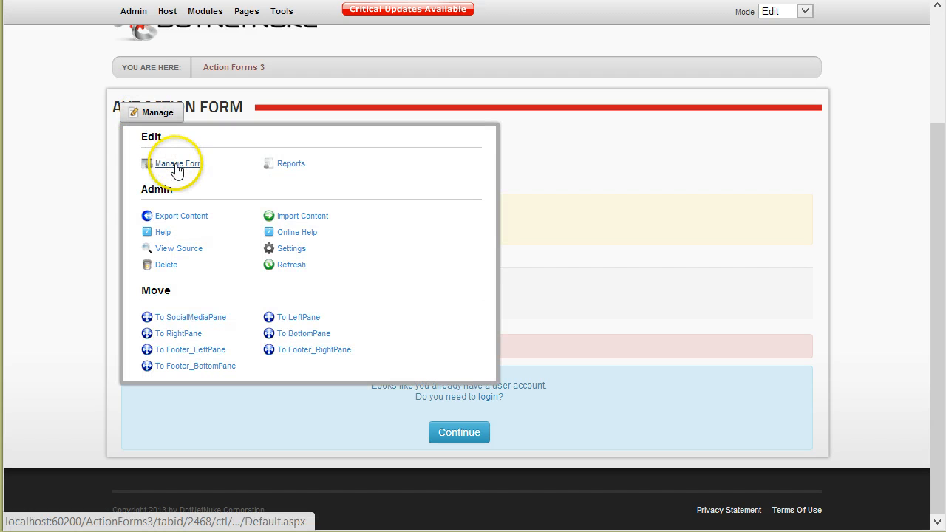
Add a Display Error Message action to the Username is Available failure.
left_click(176, 166)
scroll(757, 320, "down", 10)
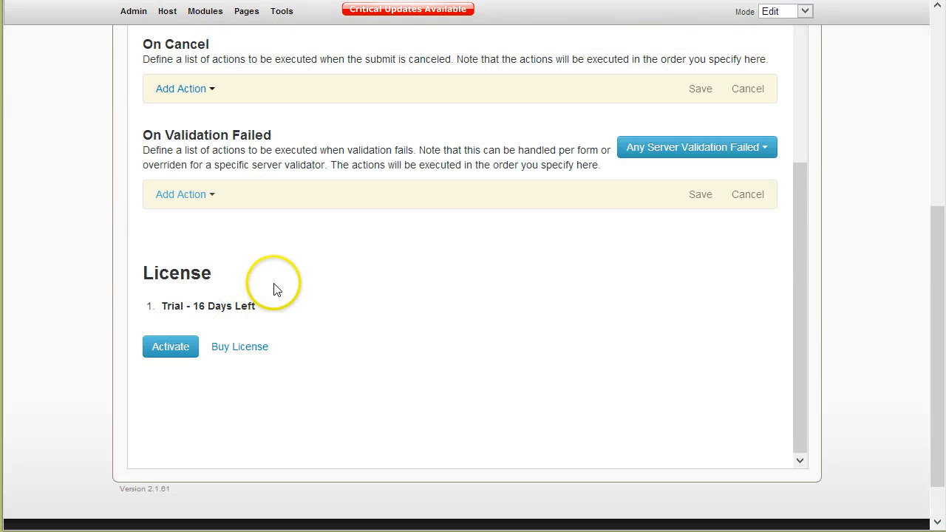
scroll(273, 289, "up", 1)
left_click(755, 221)
left_click(714, 270)
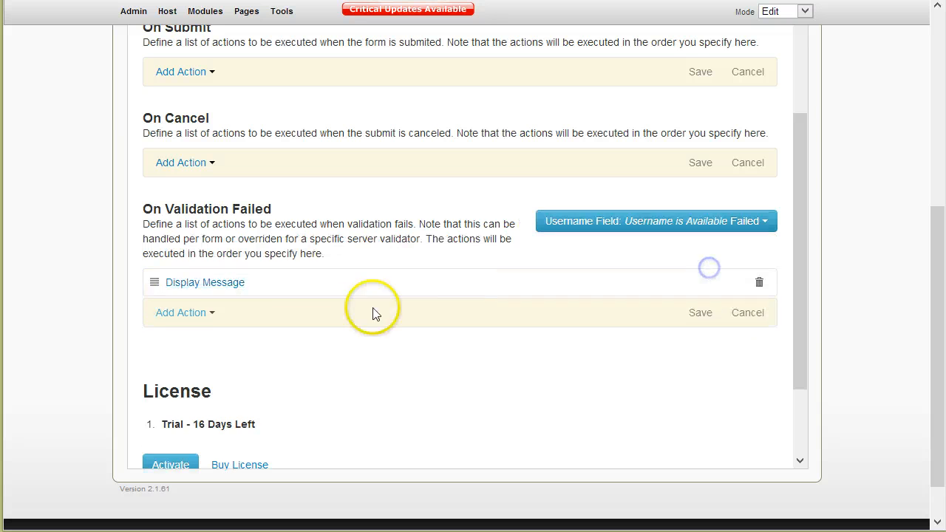
left_click(210, 319)
scroll(260, 374, "down", 3)
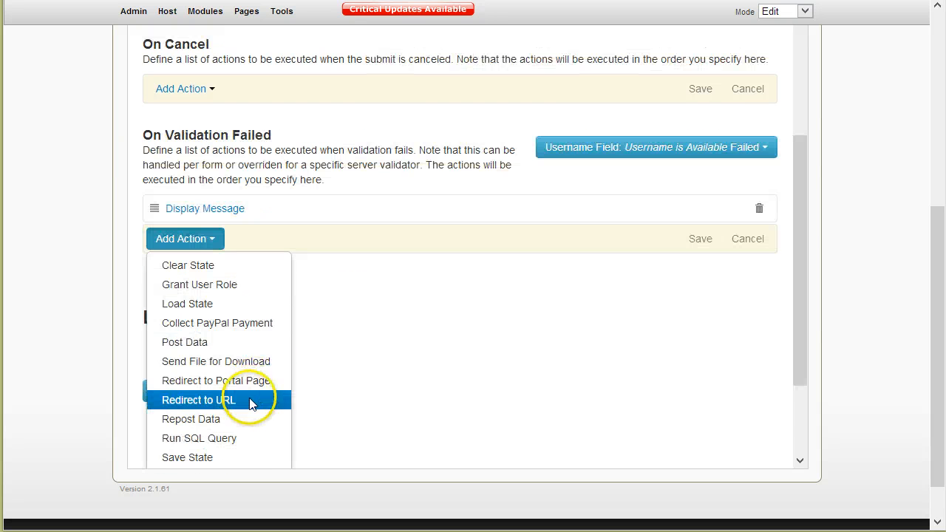
left_click(237, 362)
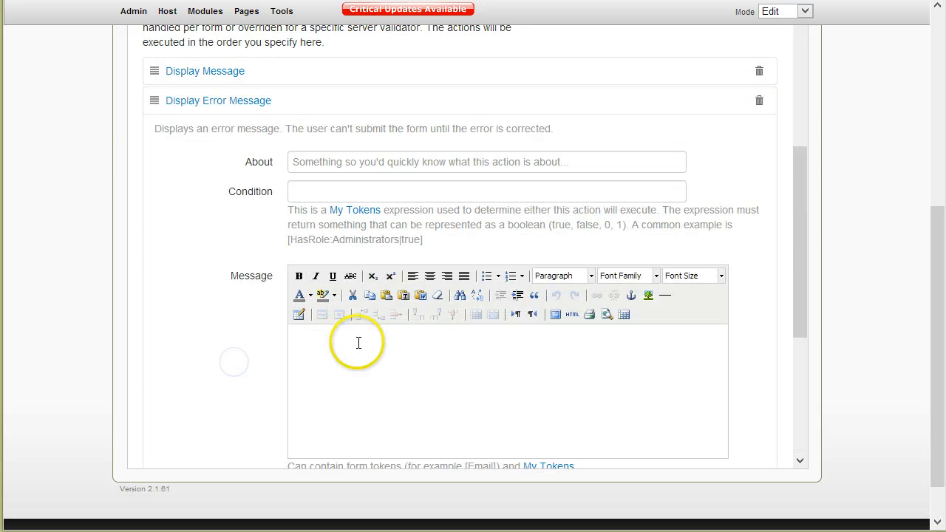
Copy the login message text into the error message and save the action.
left_click(221, 72)
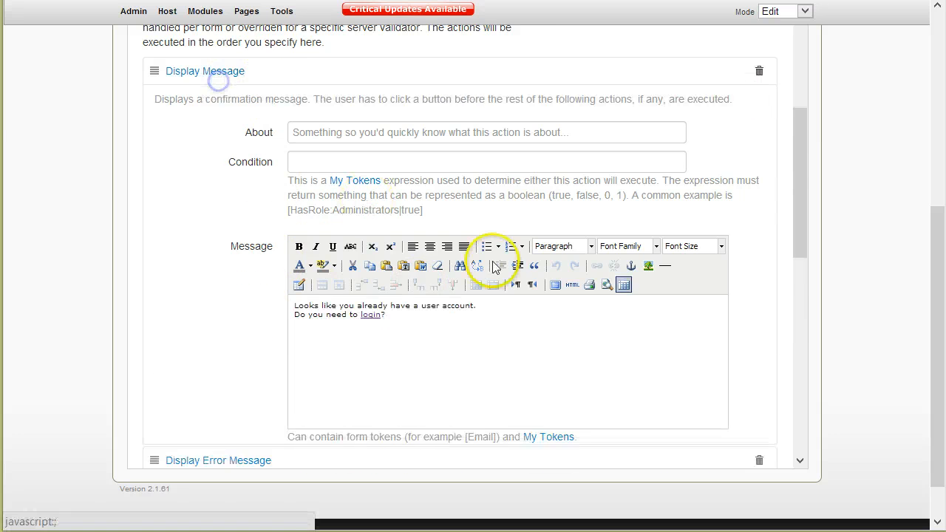
scroll(422, 288, "down", 3)
left_click(453, 216)
key("ctrl+a")
key("ctrl+c")
scroll(422, 221, "down", 5)
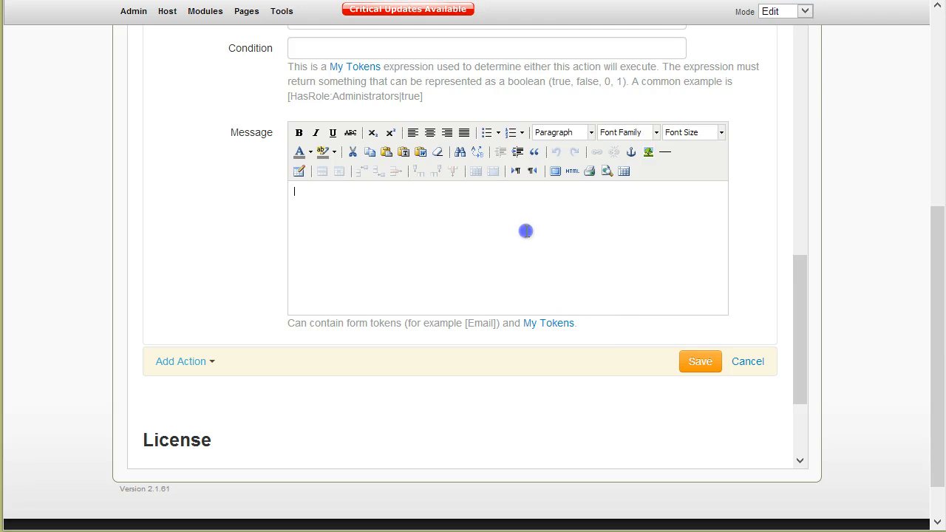
key("ctrl+v")
left_click(687, 362)
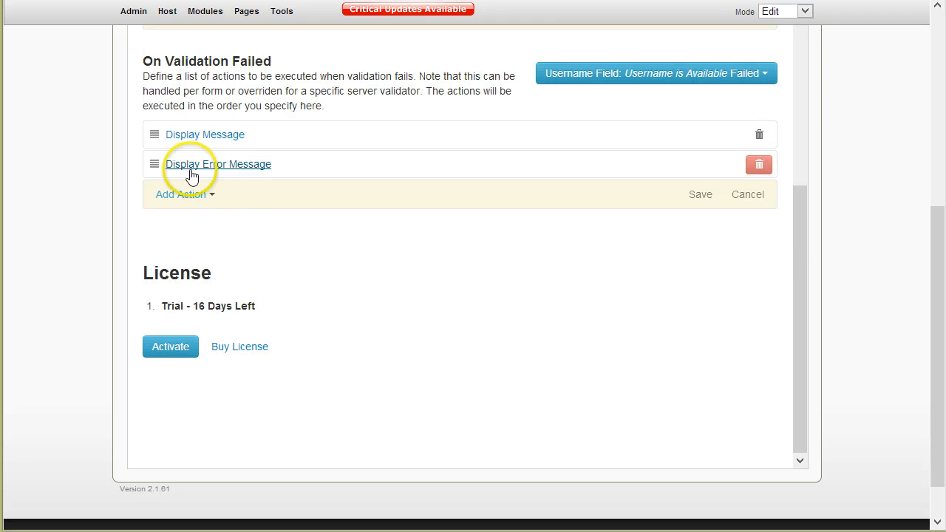
Move Display Error Message above Display Message and save the order.
scroll(331, 310, "up", 1)
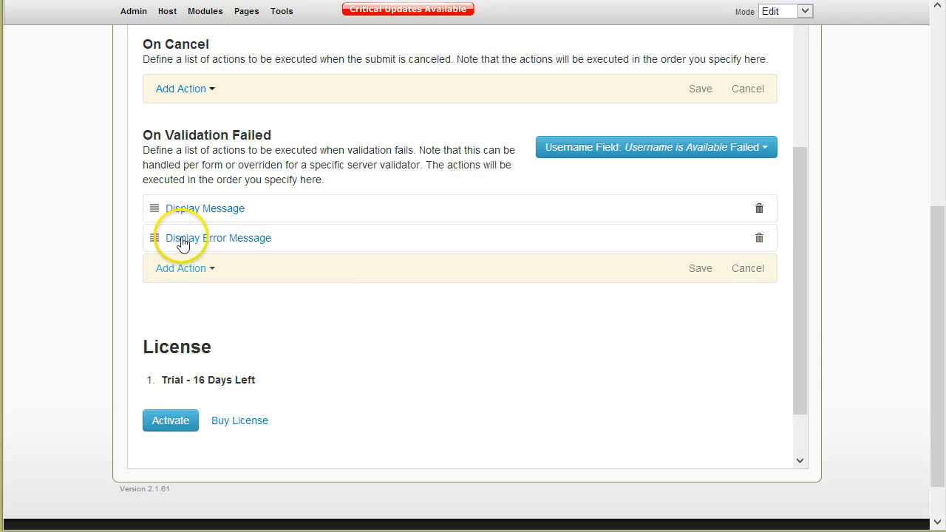
left_click_drag(153, 238, 150, 204)
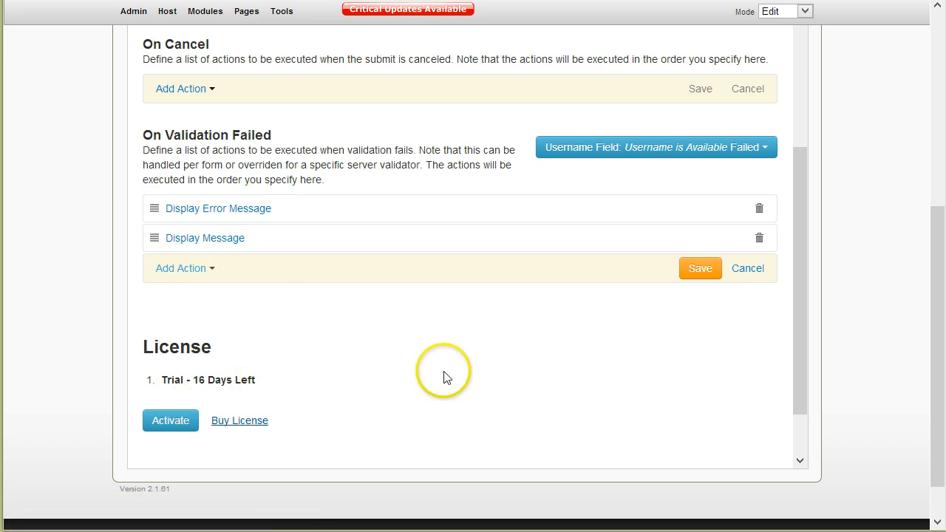
left_click(692, 272)
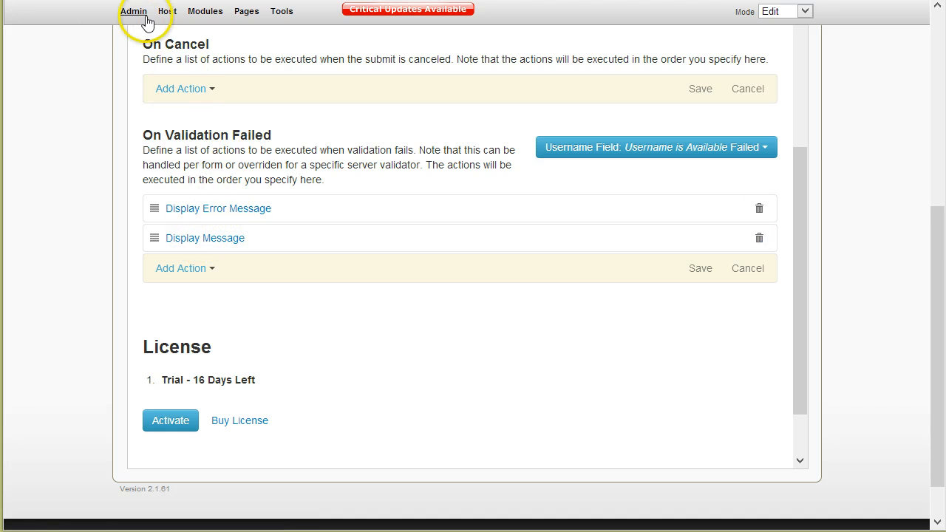
scroll(338, 126, "up", 10)
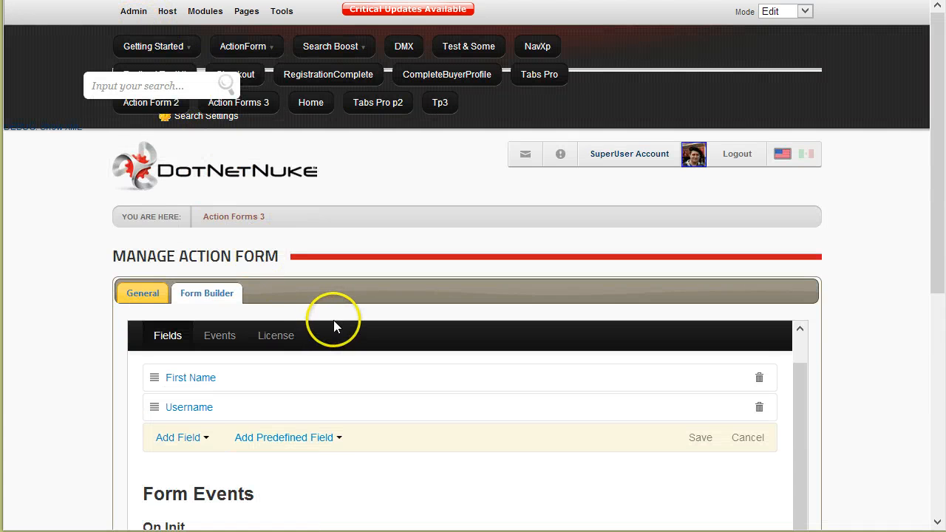
Test the live form with First Name 'test' and username host, seeing the inline error.
left_click(229, 217)
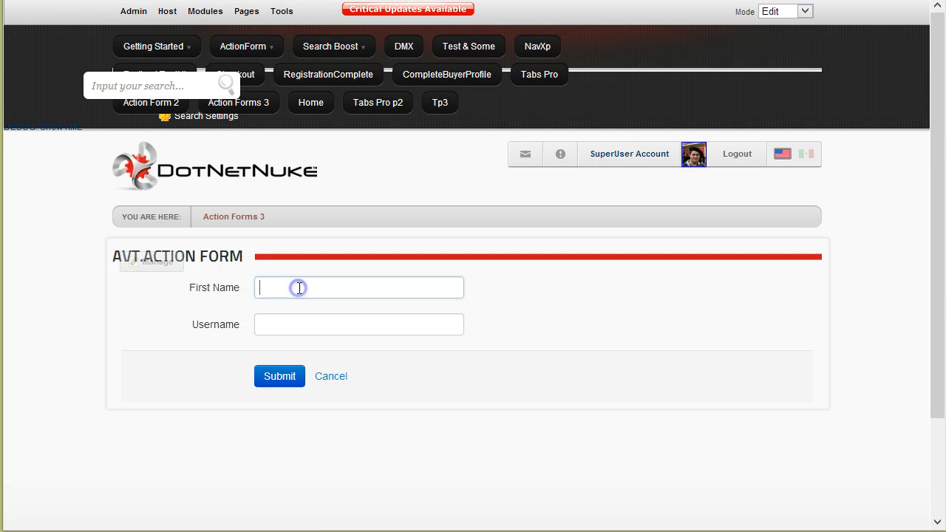
type("test")
left_click(293, 323)
type("host")
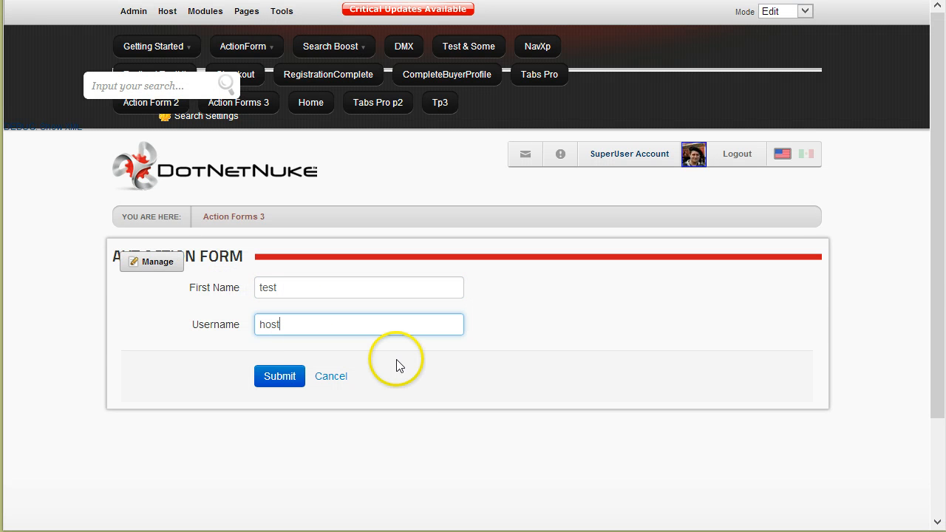
left_click(408, 429)
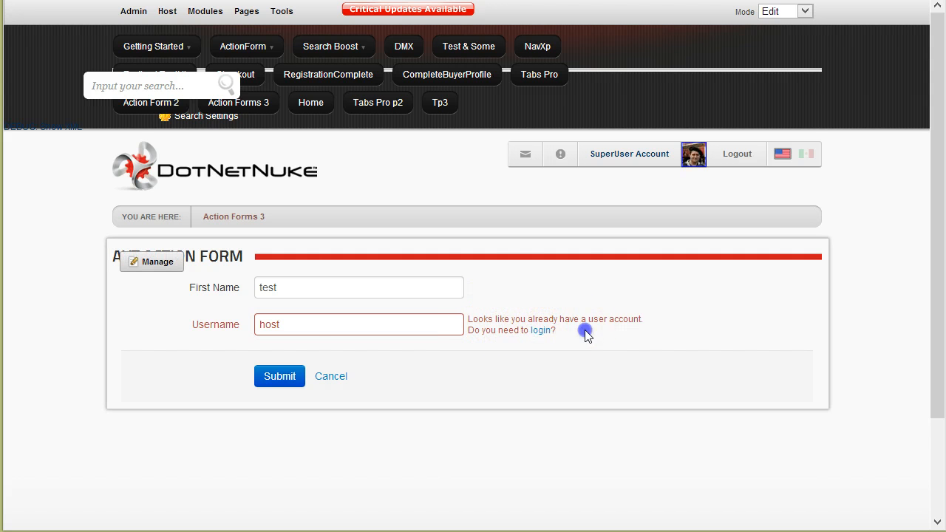
left_click(469, 323)
left_click(334, 324)
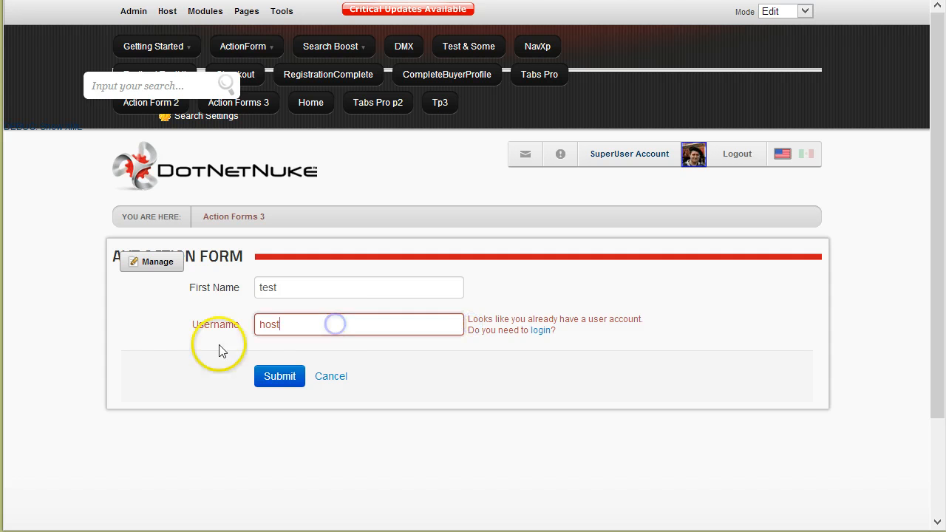
left_click(277, 378)
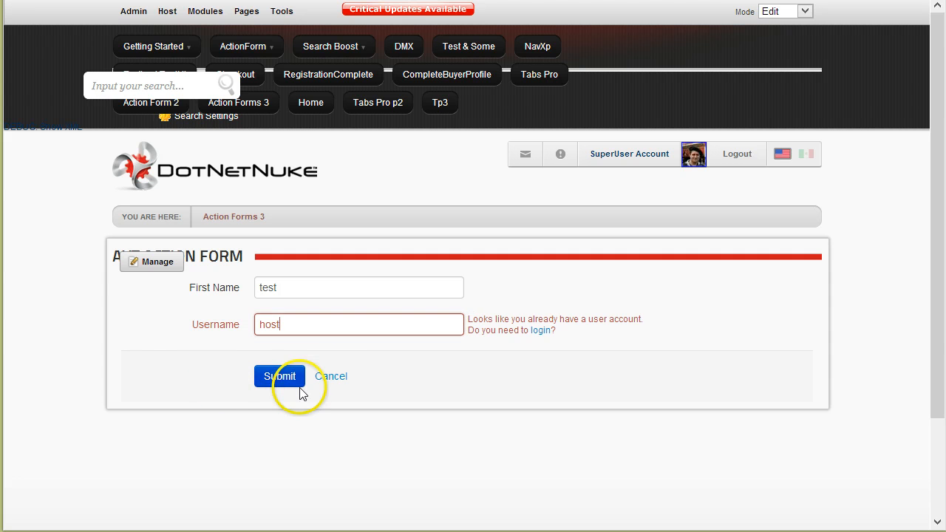
left_click(416, 420)
left_click(270, 380)
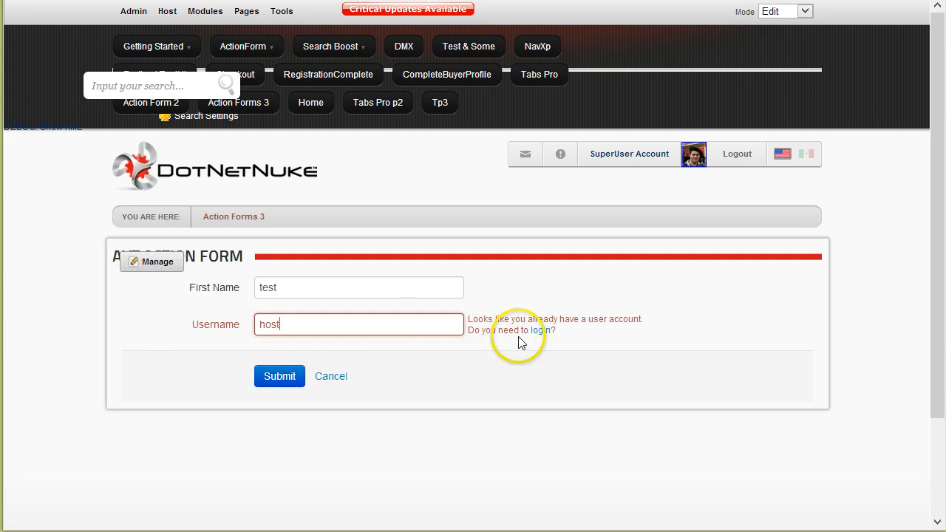
left_click(497, 379)
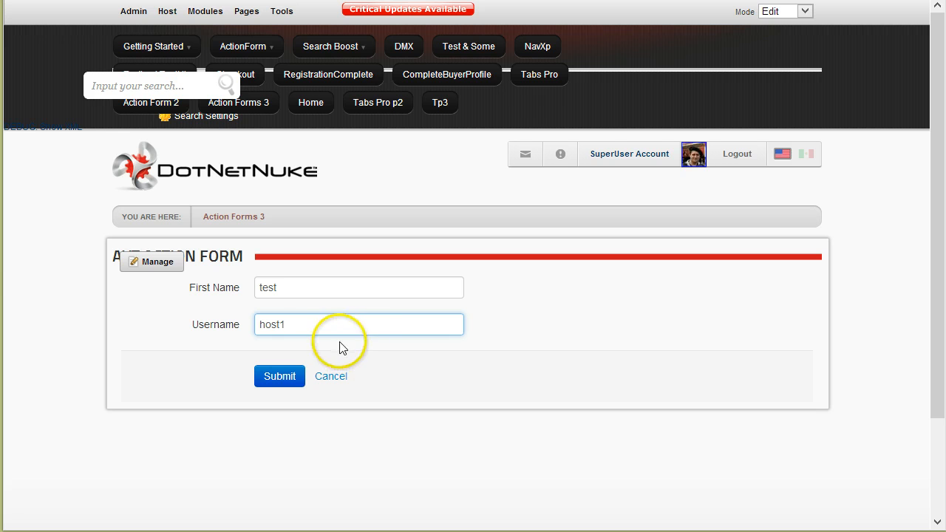
key("BackSpace")
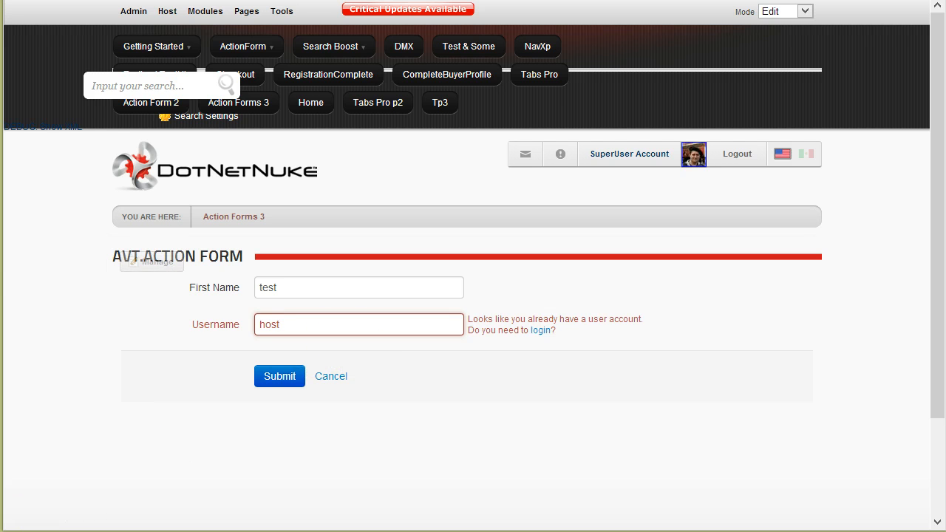
Reopen Manage Form and scroll down to the On Validation Failed event.
mouse_move(139, 263)
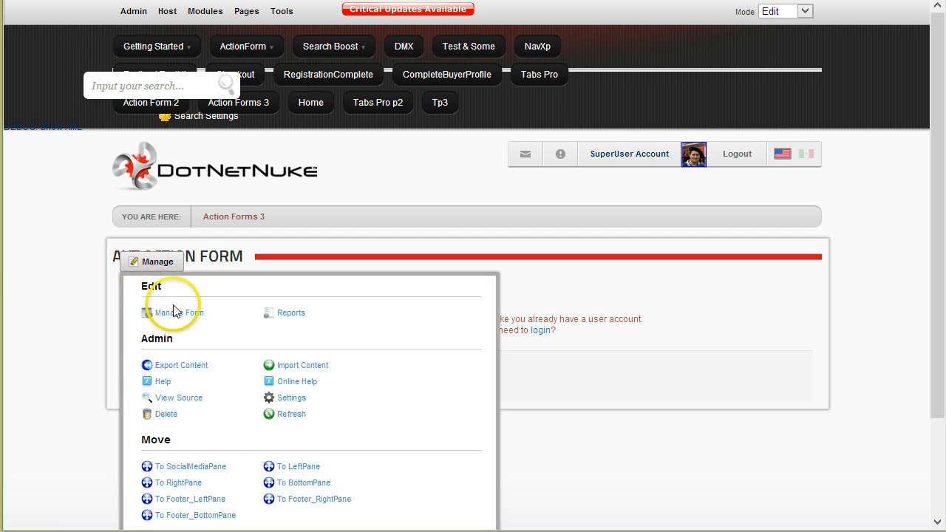
left_click(176, 313)
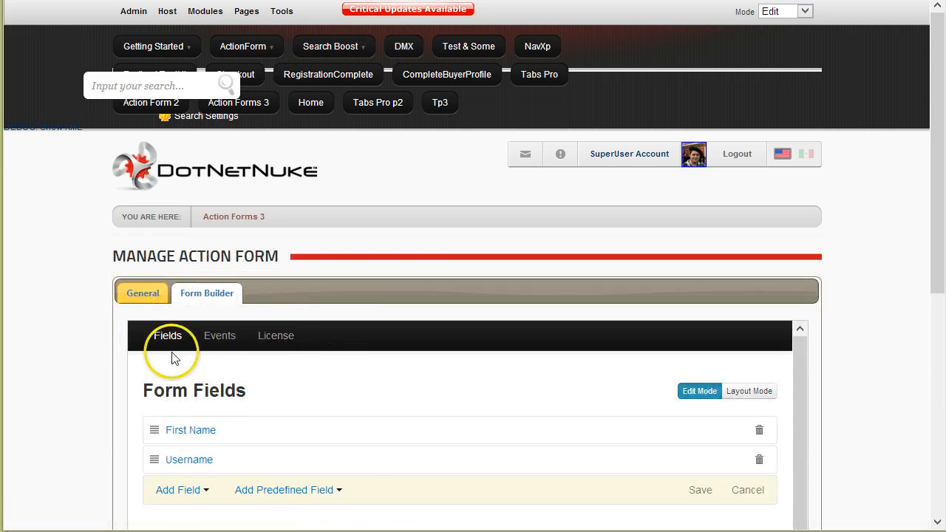
scroll(93, 407, "down", 5)
scroll(433, 390, "down", 4)
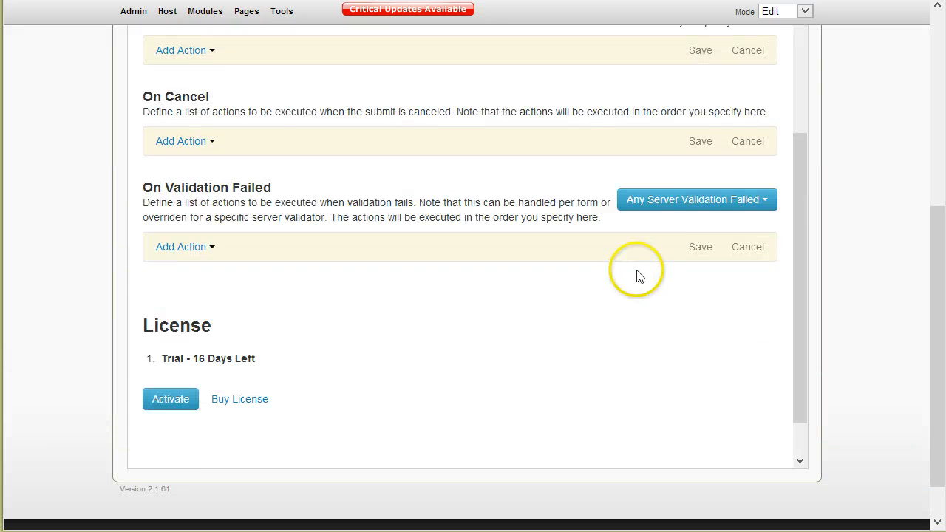
Delete the Display Error Message action from the Username is Available failure.
left_click(754, 209)
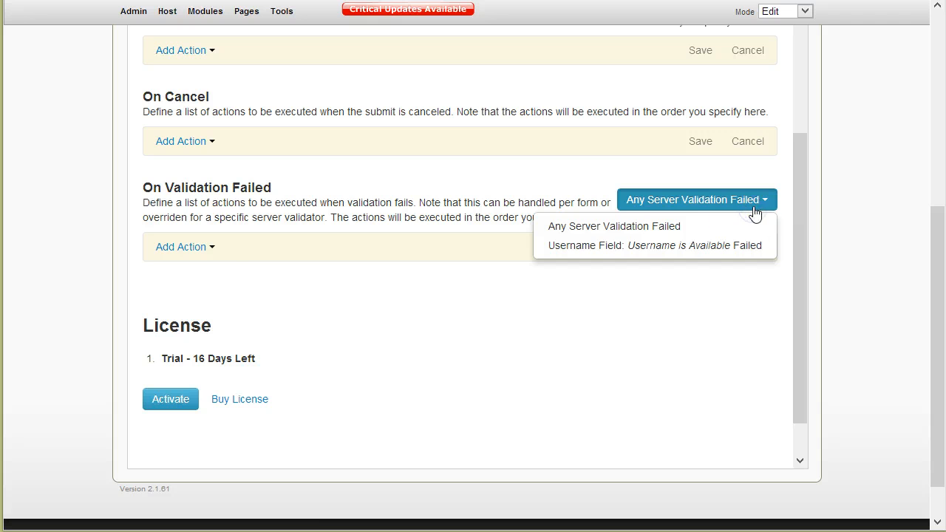
left_click(726, 247)
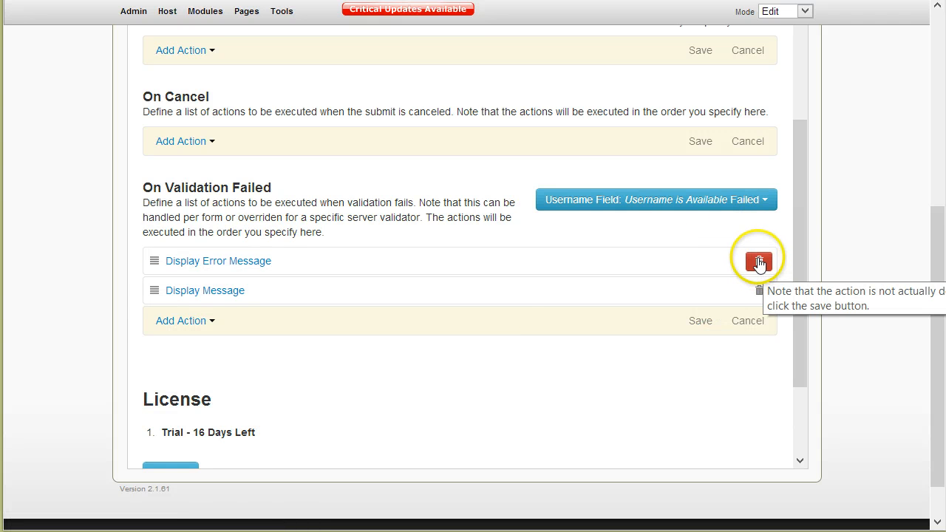
left_click(758, 262)
Add a Submit without validation action after Display Message and save.
left_click(208, 327)
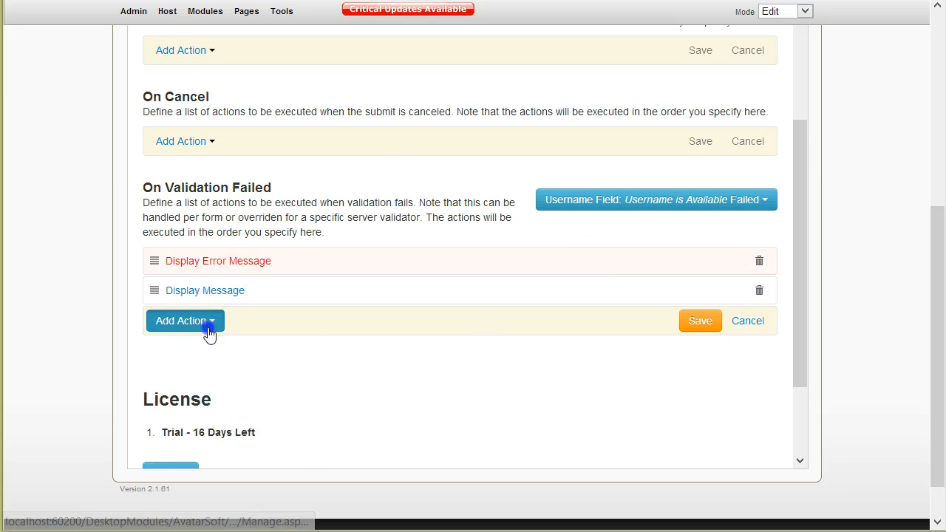
scroll(318, 380, "down", 1)
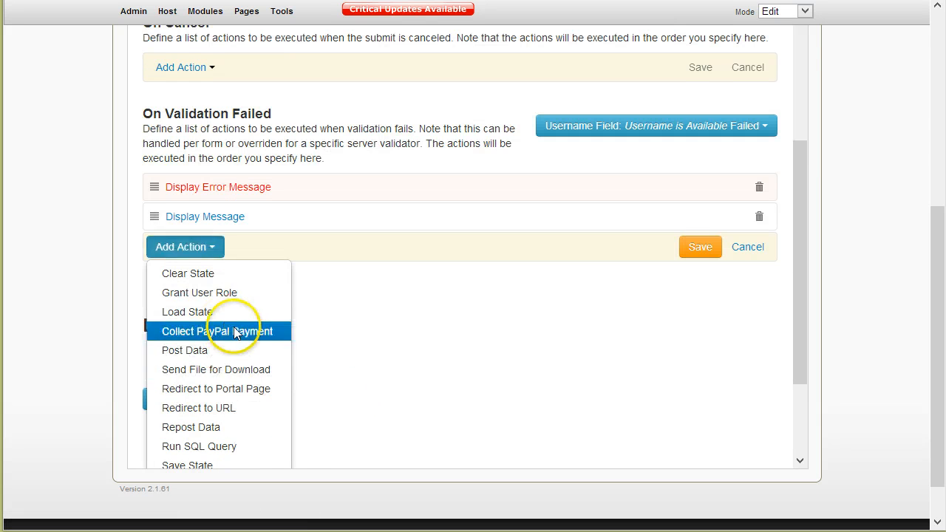
scroll(234, 332, "down", 1)
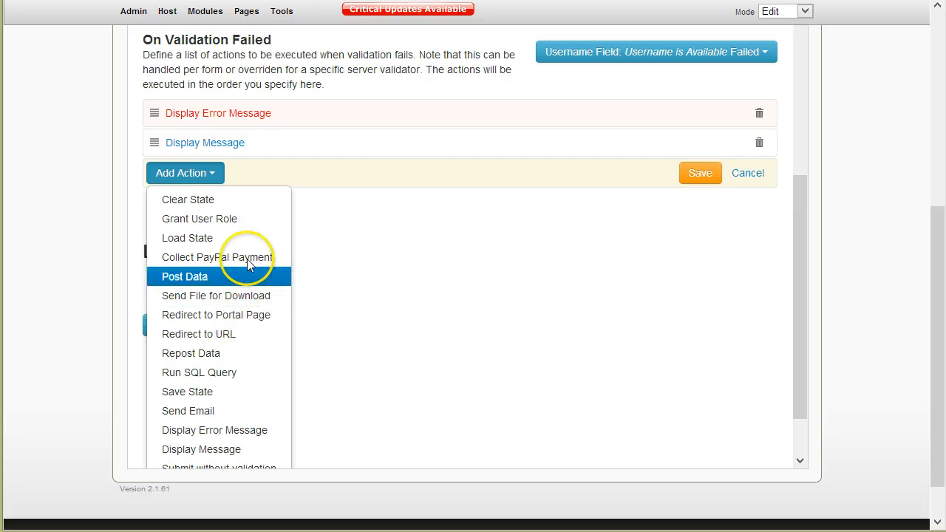
scroll(249, 264, "down", 1)
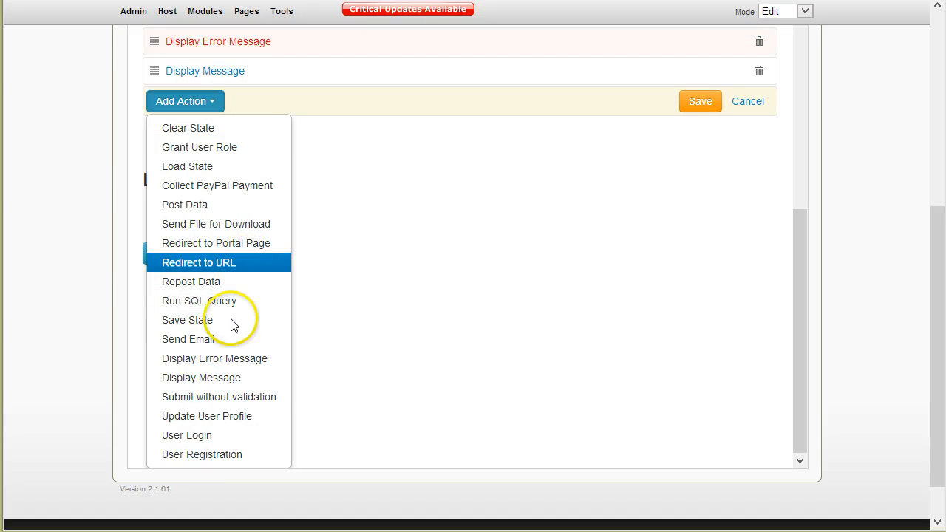
scroll(232, 338, "up", 1)
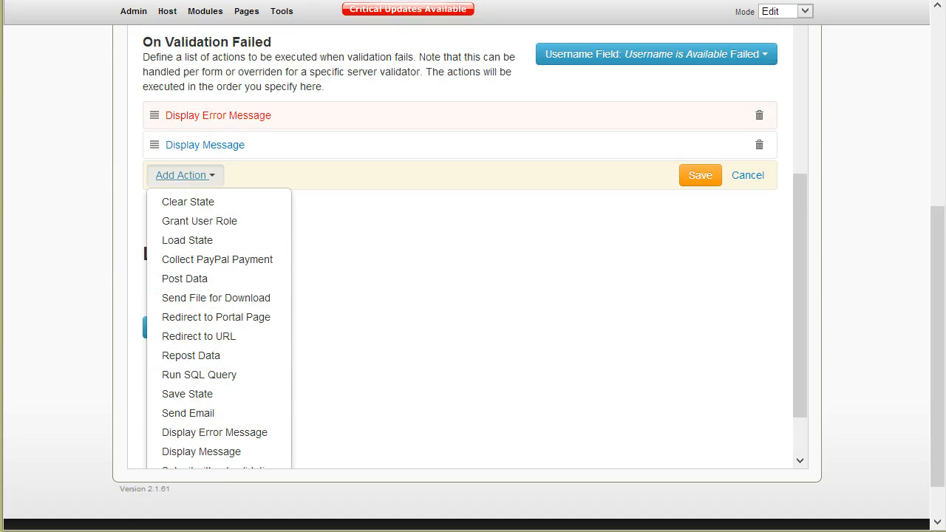
scroll(246, 296, "down", 1)
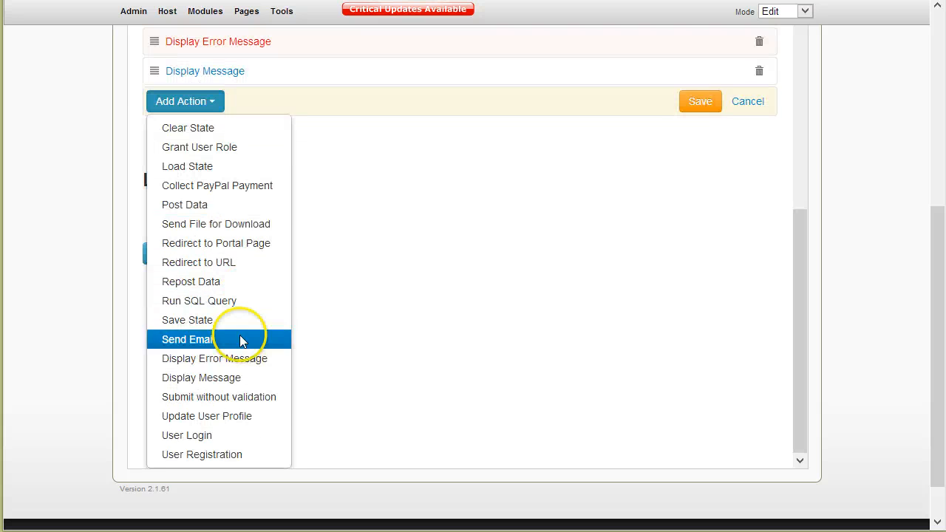
left_click(238, 400)
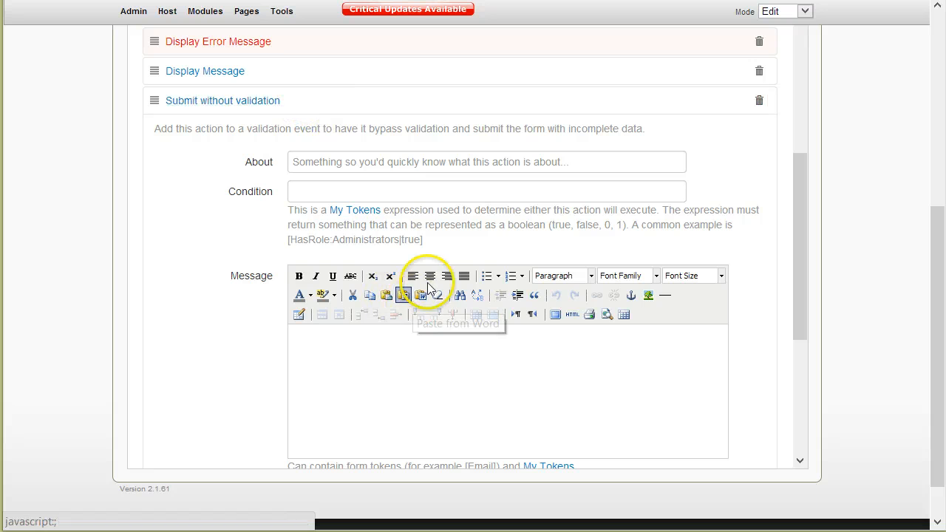
scroll(167, 395, "down", 2)
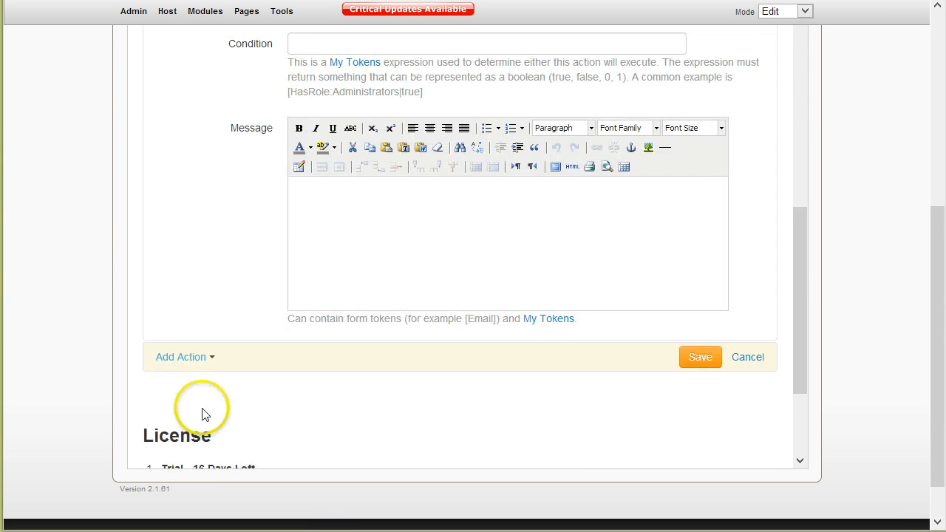
scroll(200, 414, "up", 1)
left_click(701, 432)
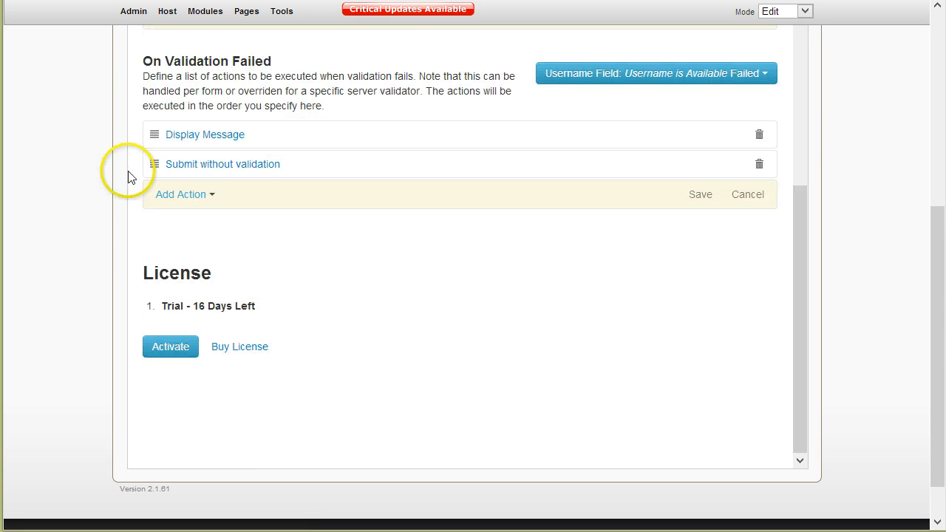
scroll(253, 441, "down", 1)
scroll(692, 258, "up", 10)
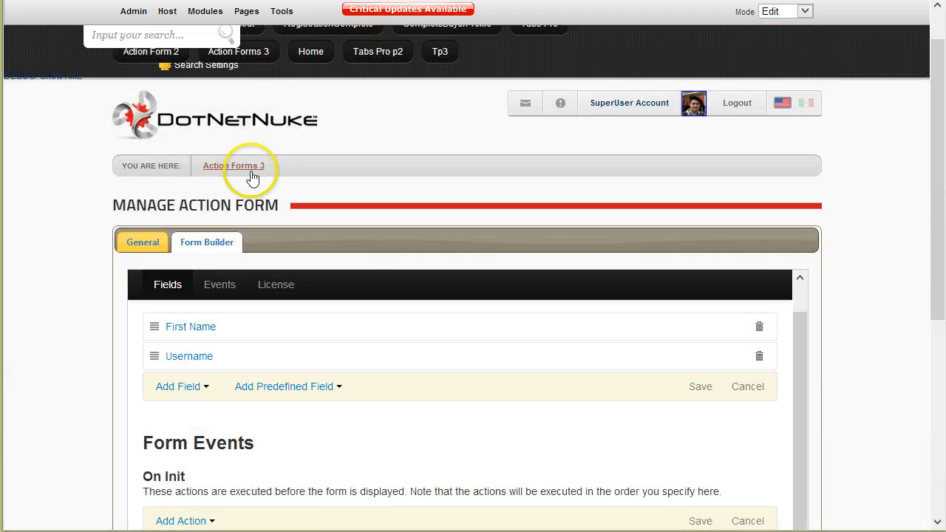
Test-submit the live Action Forms 3 form with First Name 'test' and an already-taken username.
left_click(252, 174)
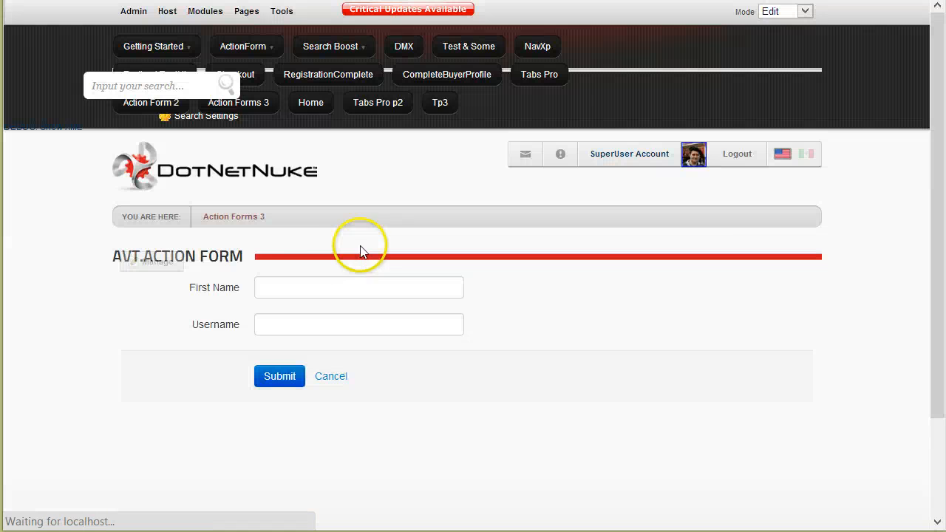
left_click(291, 284)
type("test")
left_click(296, 325)
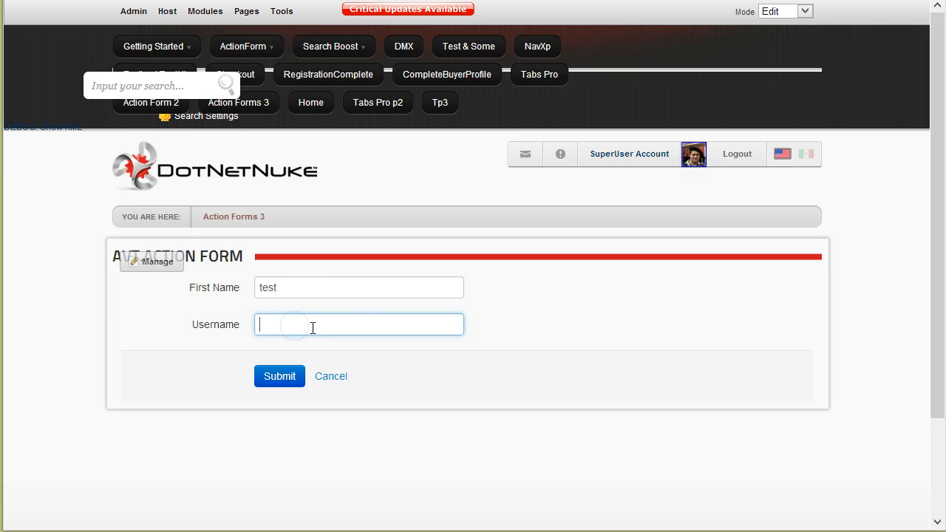
left_click(362, 379)
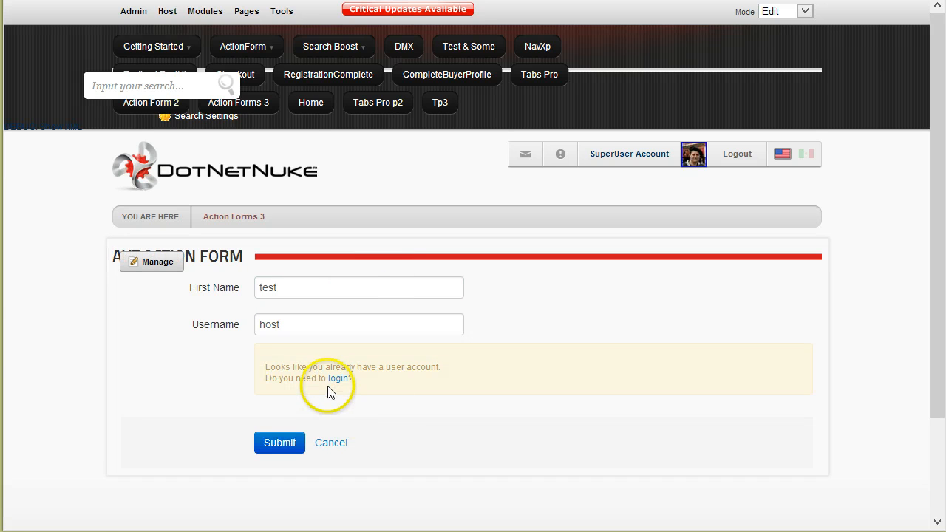
left_click(285, 447)
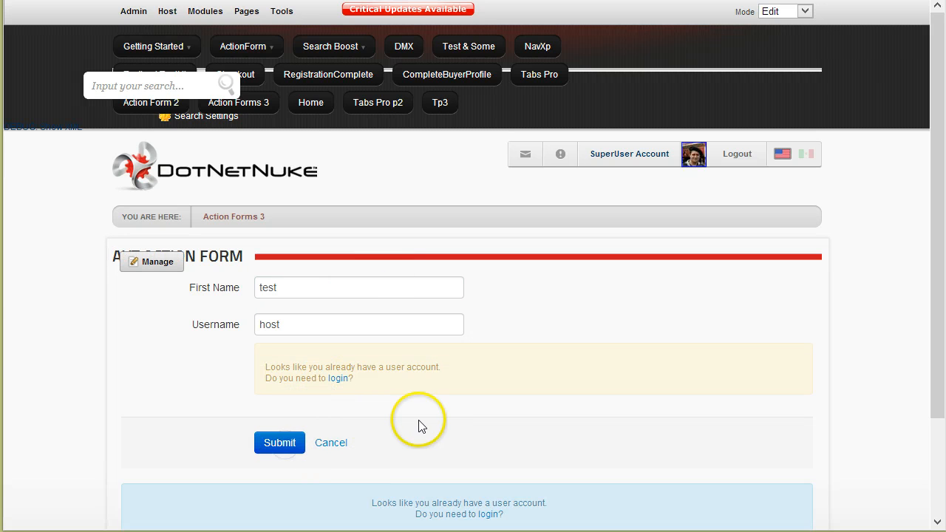
scroll(418, 426, "down", 3)
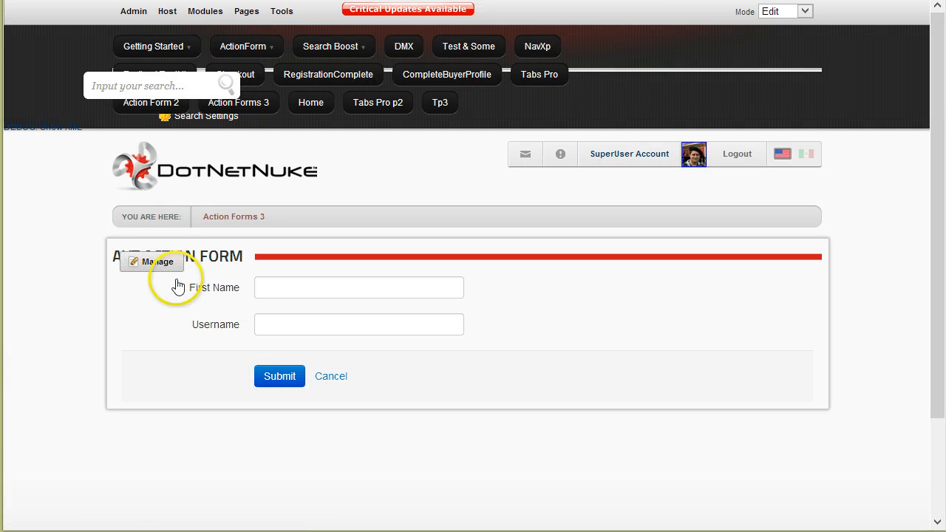
Open the Manage Form editor for the Action Forms 3 module.
mouse_move(164, 269)
left_click(200, 315)
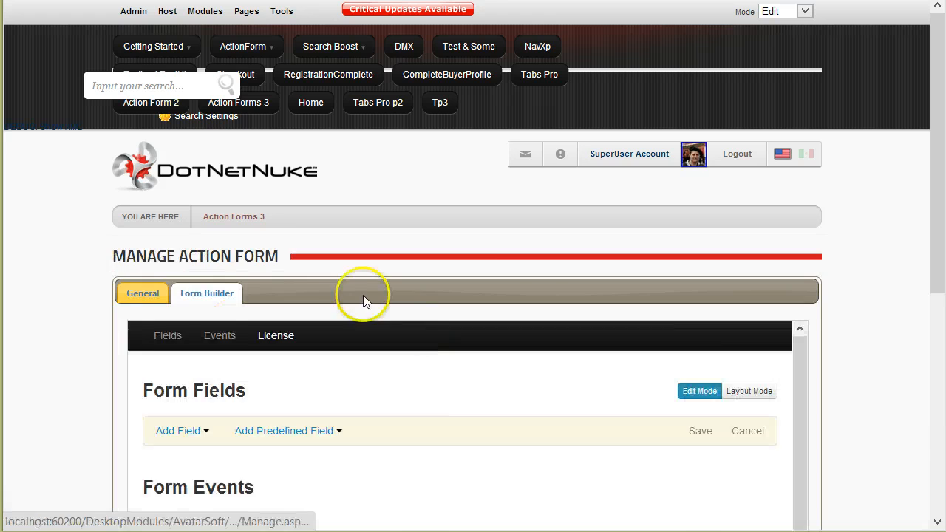
scroll(102, 283, "down", 1)
scroll(102, 283, "down", 3)
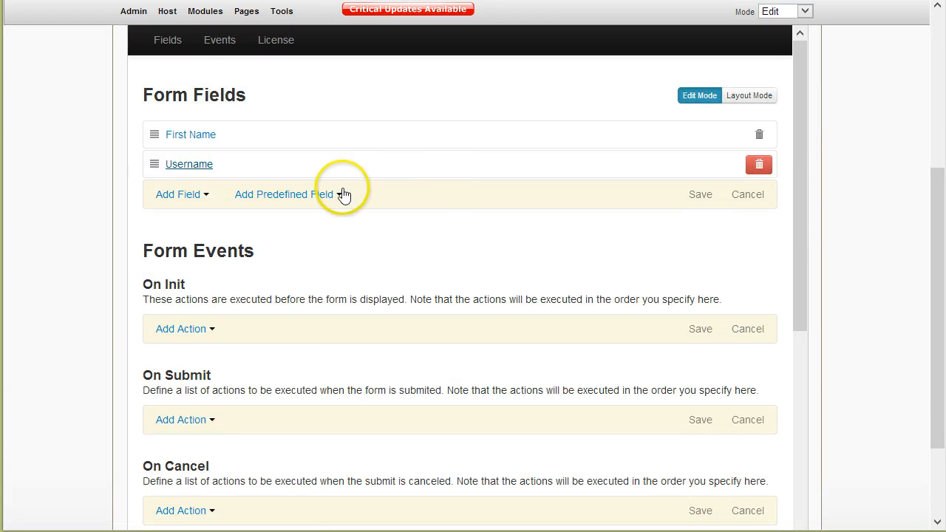
scroll(270, 363, "down", 1)
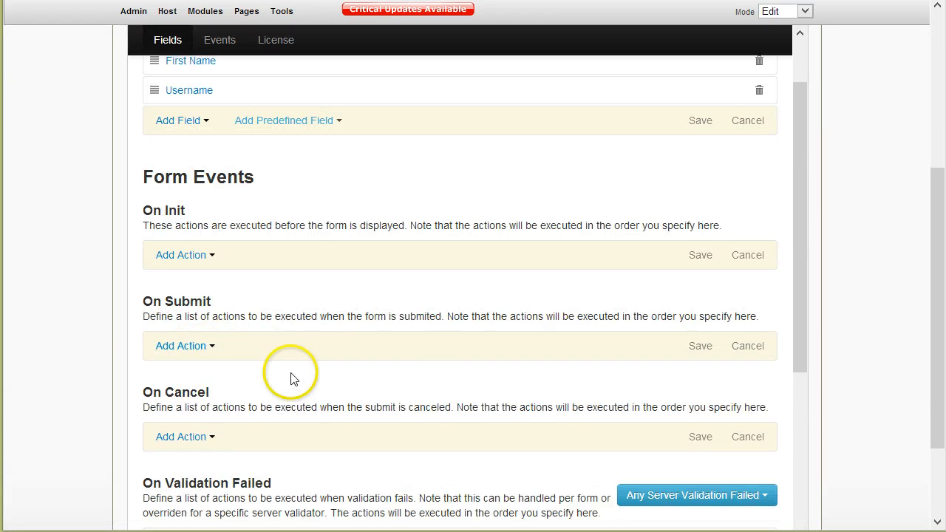
scroll(291, 379, "down", 1)
Add an On Submit Redirect to Portal Page action targeting Getting Started and save it.
left_click(186, 272)
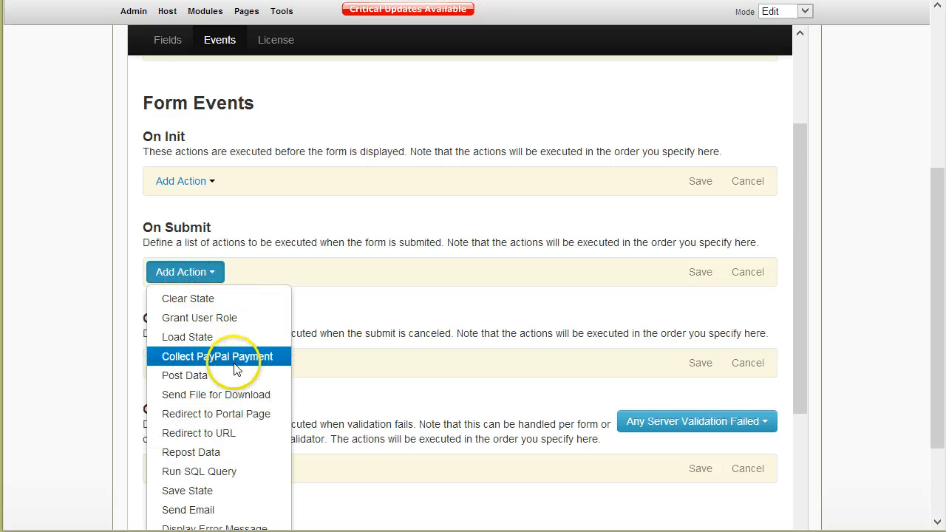
scroll(237, 349, "down", 1)
left_click(236, 342)
left_click(404, 358)
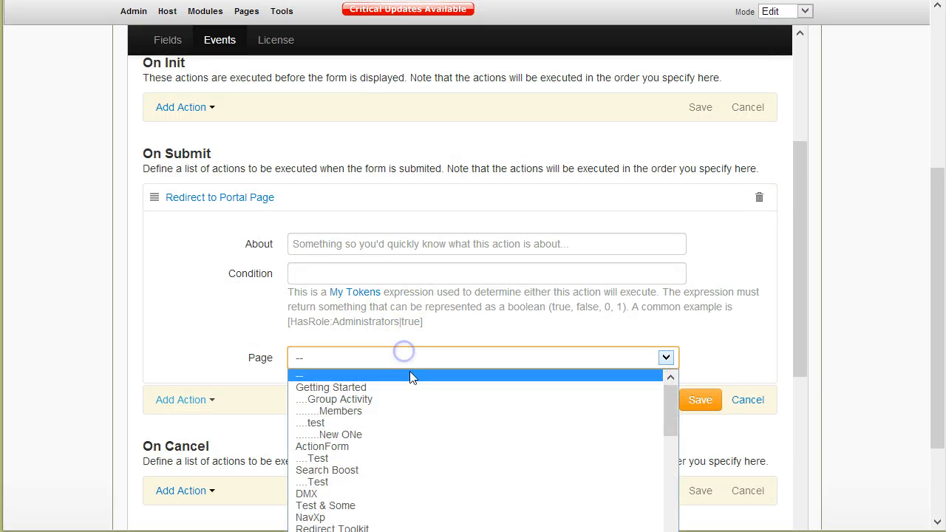
scroll(452, 434, "down", 2)
scroll(450, 436, "up", 3)
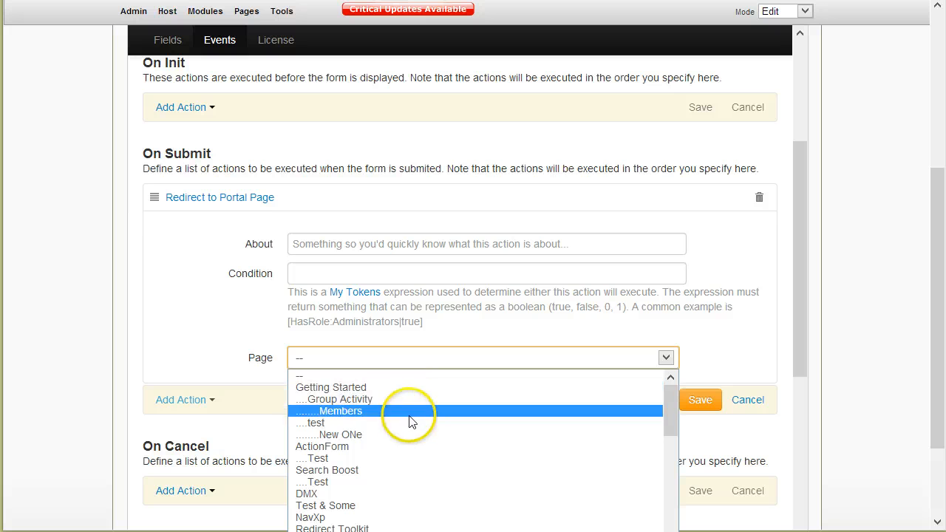
scroll(425, 432, "down", 2)
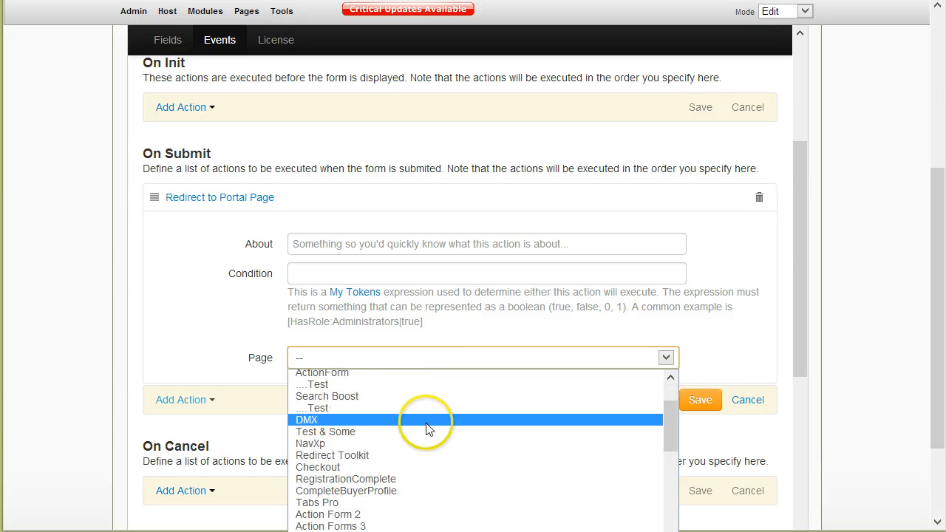
scroll(429, 425, "down", 2)
scroll(428, 428, "up", 4)
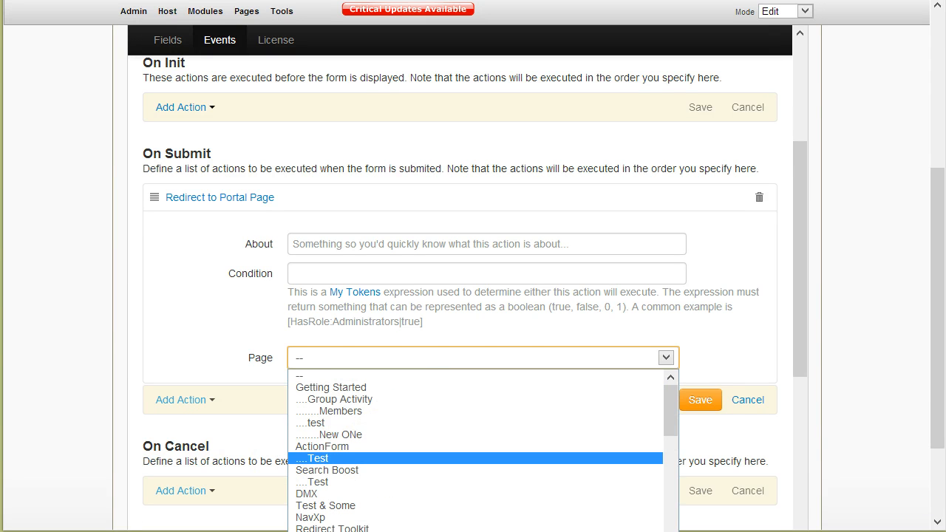
left_click(431, 391)
left_click(701, 400)
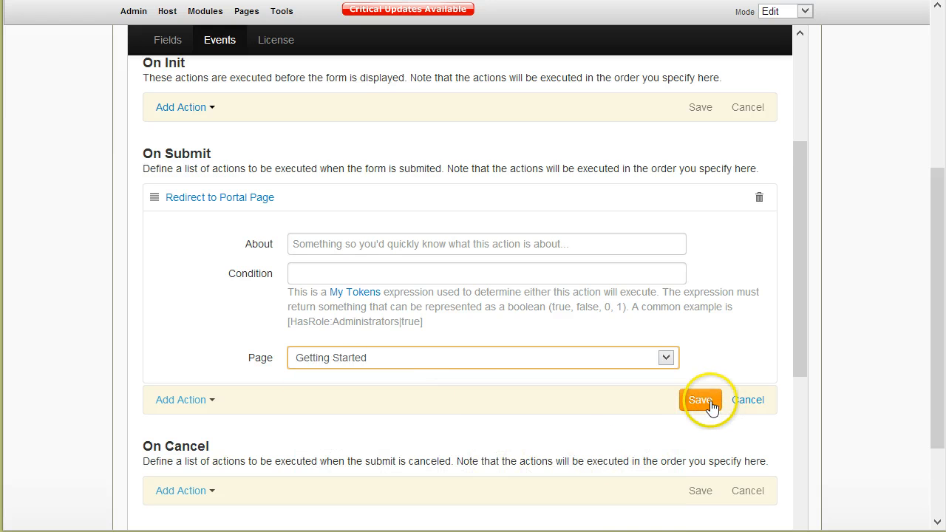
scroll(669, 320, "down", 5)
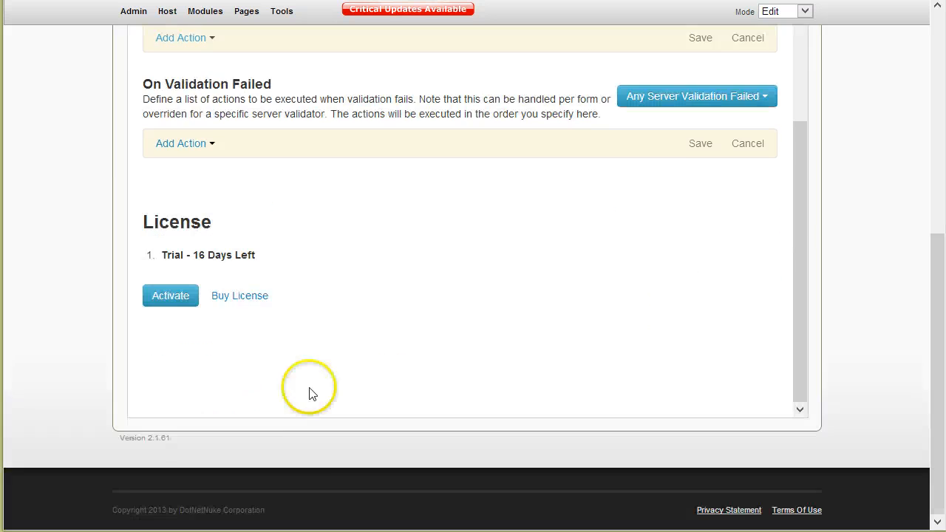
scroll(315, 434, "up", 10)
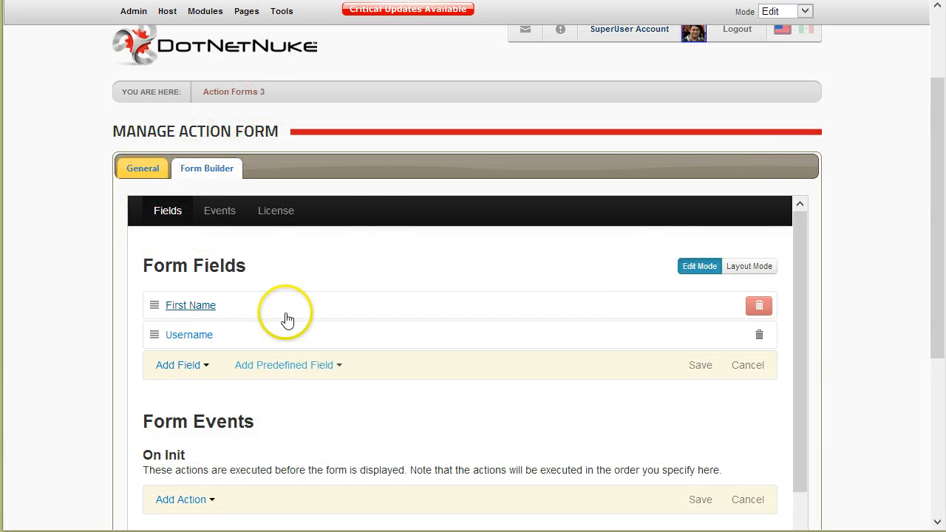
Test-submit Action Forms 3 with First Name and Username, landing on Getting Started.
left_click(228, 95)
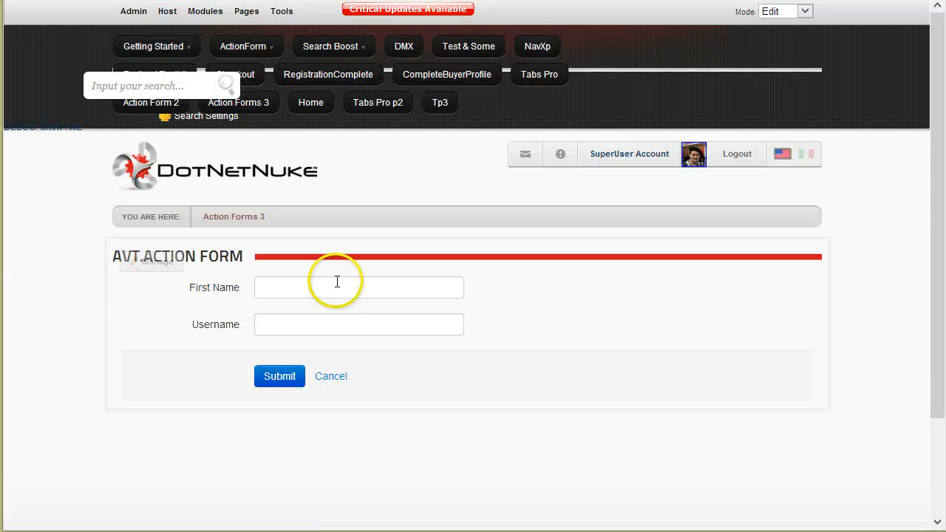
left_click(334, 280)
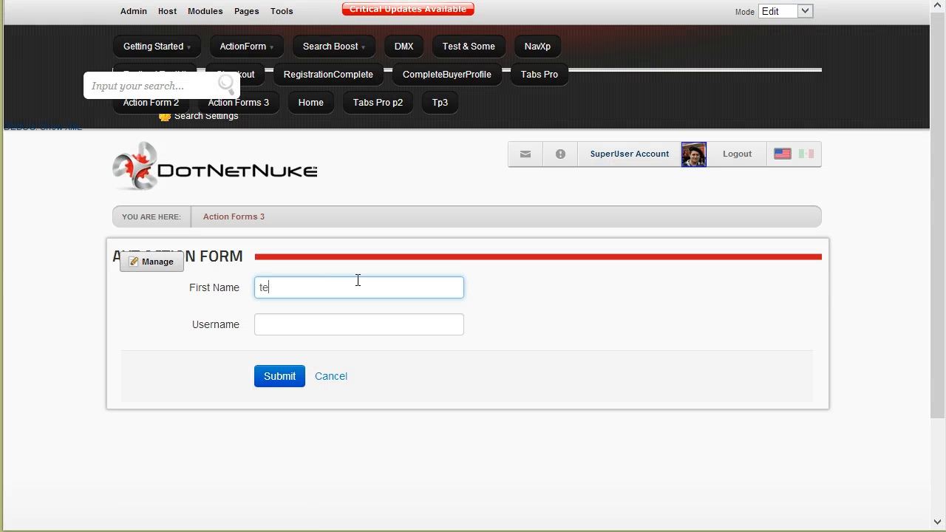
left_click(332, 317)
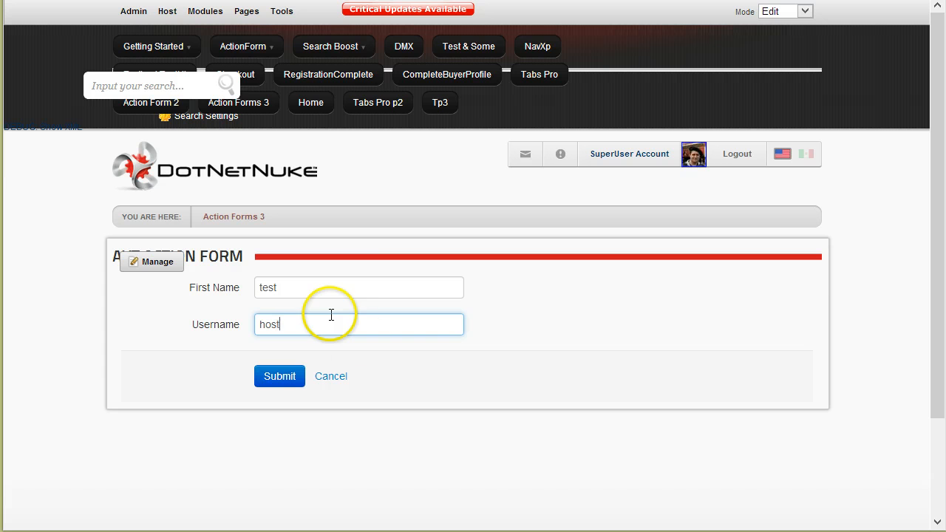
left_click(406, 378)
left_click(279, 443)
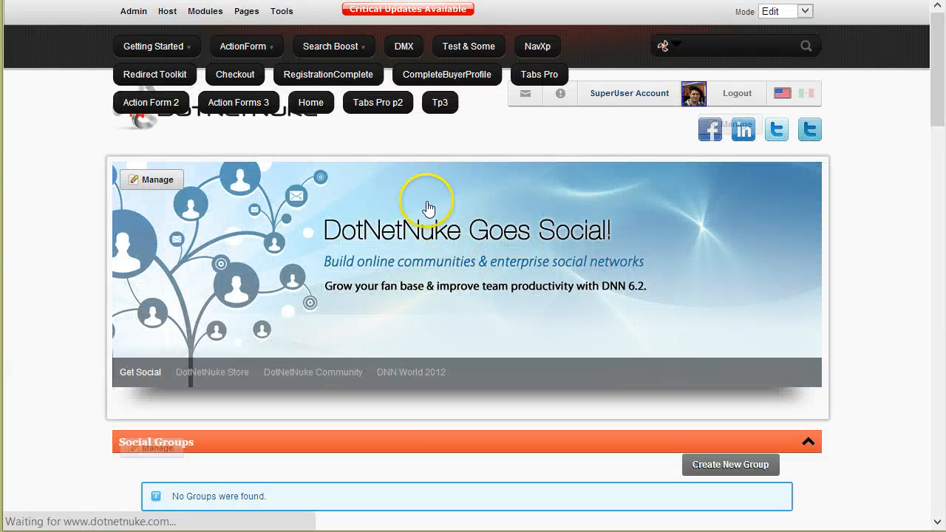
scroll(450, 419, "down", 1)
scroll(419, 414, "up", 1)
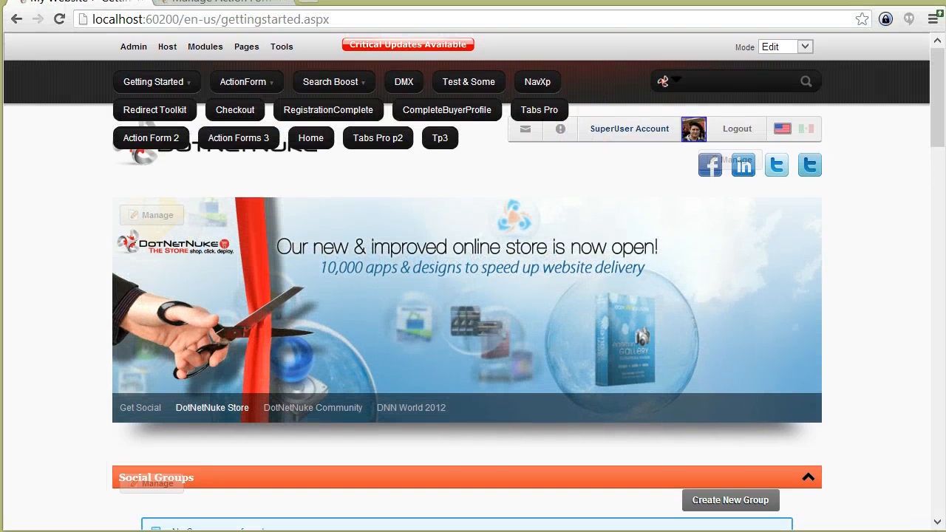
Return to the Action Forms 3 page and open its Manage Form editor.
left_click(336, 19)
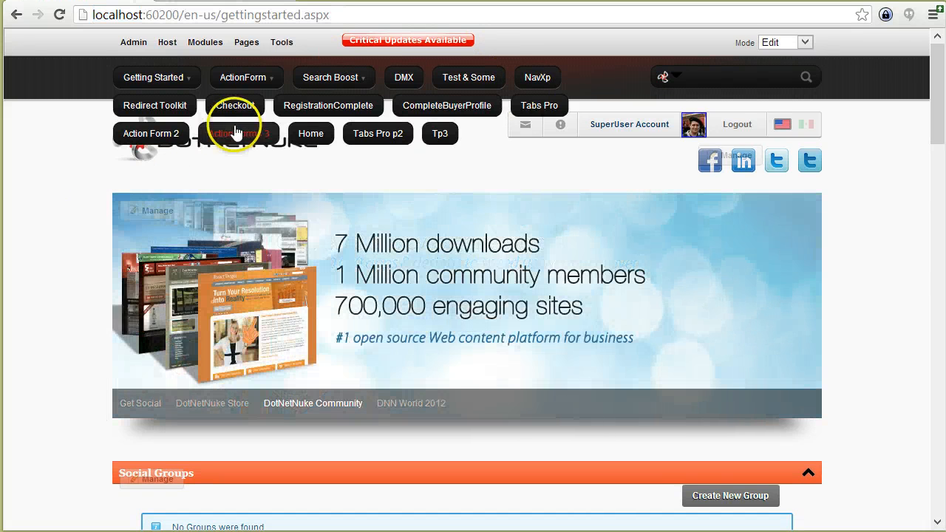
left_click(238, 134)
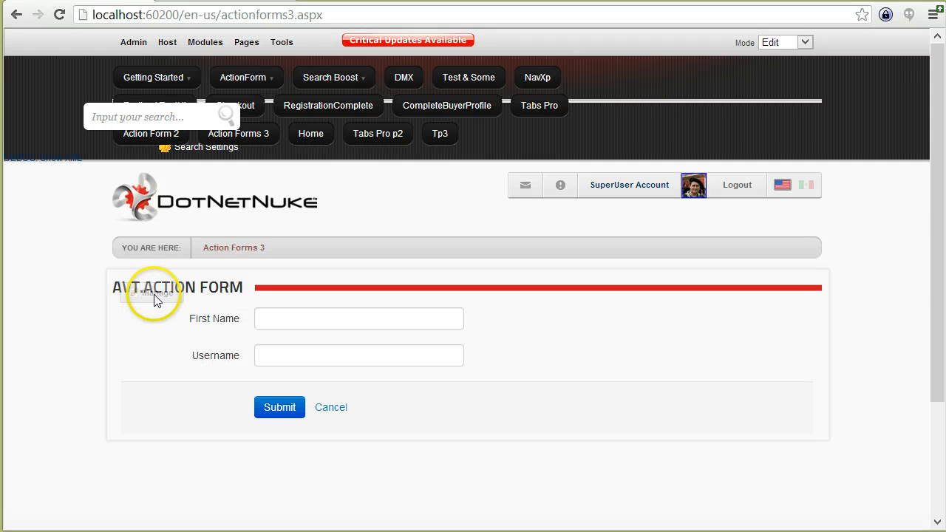
mouse_move(155, 296)
left_click(198, 347)
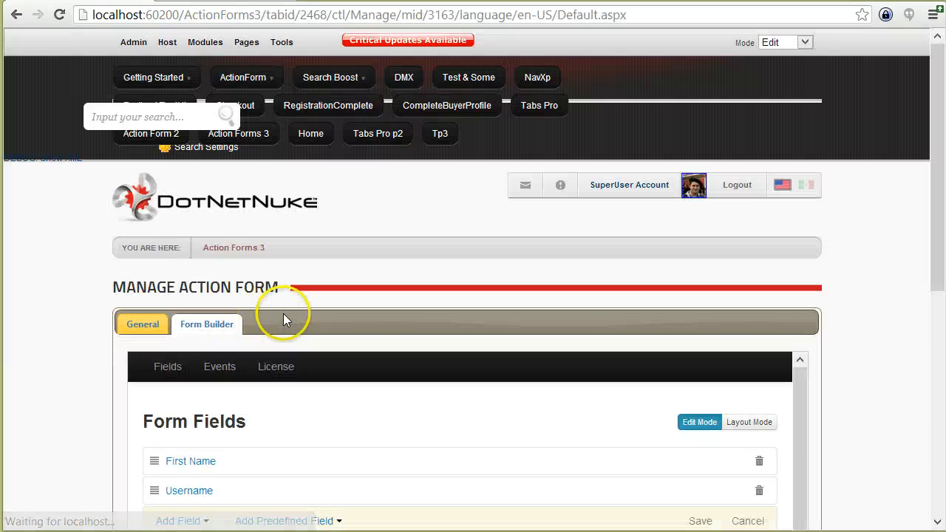
Expand the Username field's settings in the form editor.
scroll(69, 350, "down", 4)
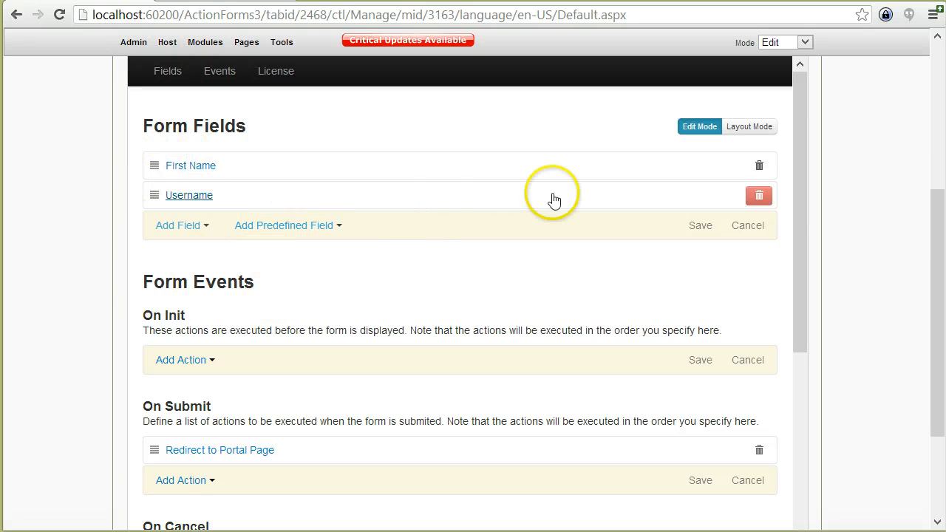
left_click(216, 197)
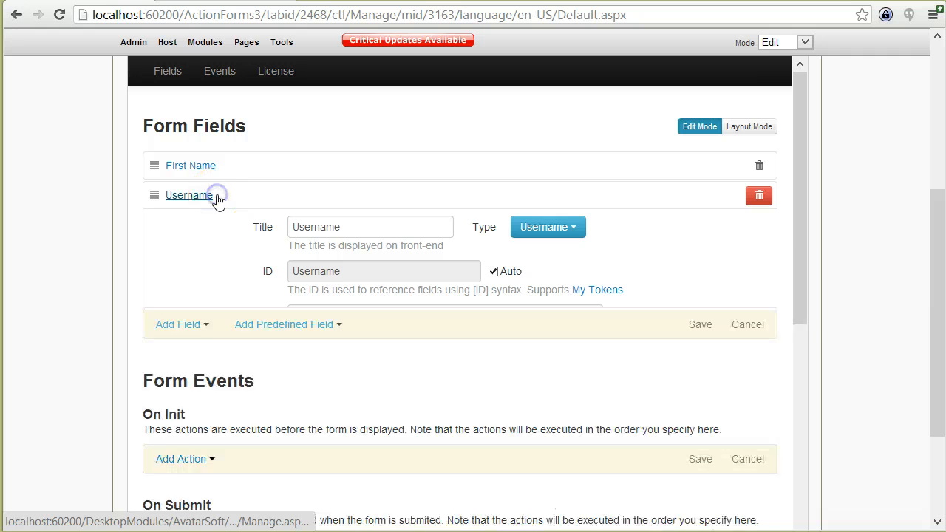
scroll(78, 288, "down", 2)
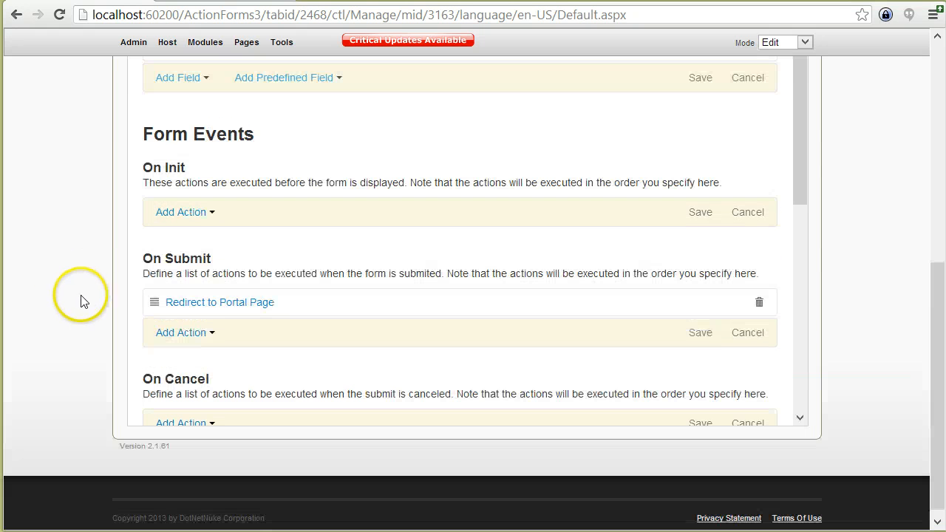
scroll(243, 313, "down", 2)
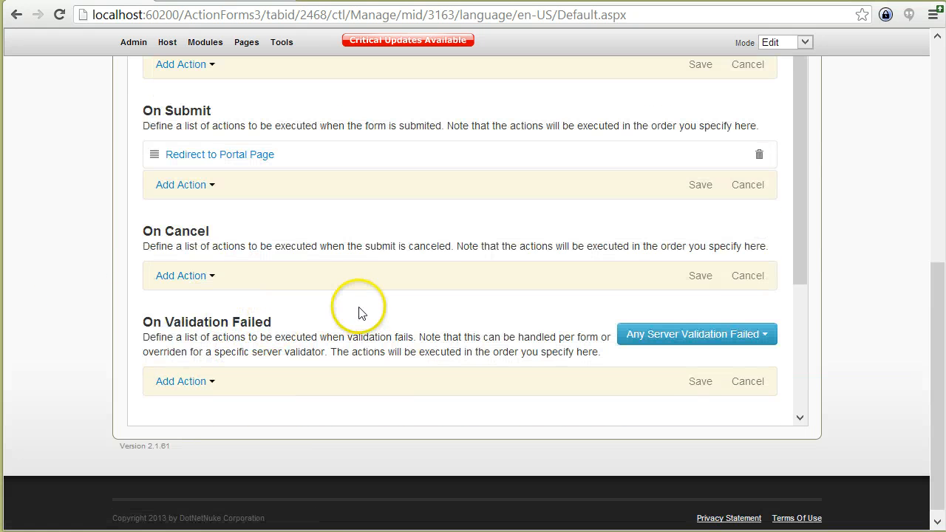
scroll(358, 312, "down", 2)
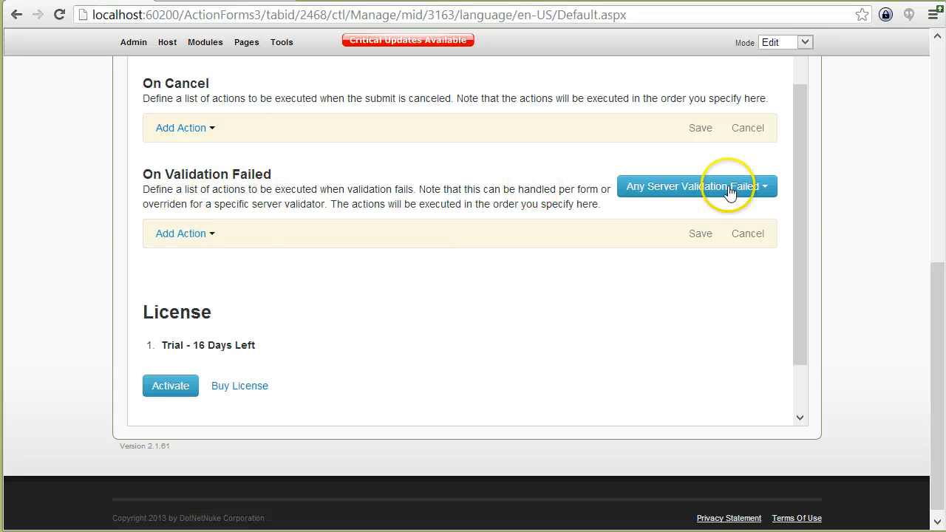
left_click(212, 237)
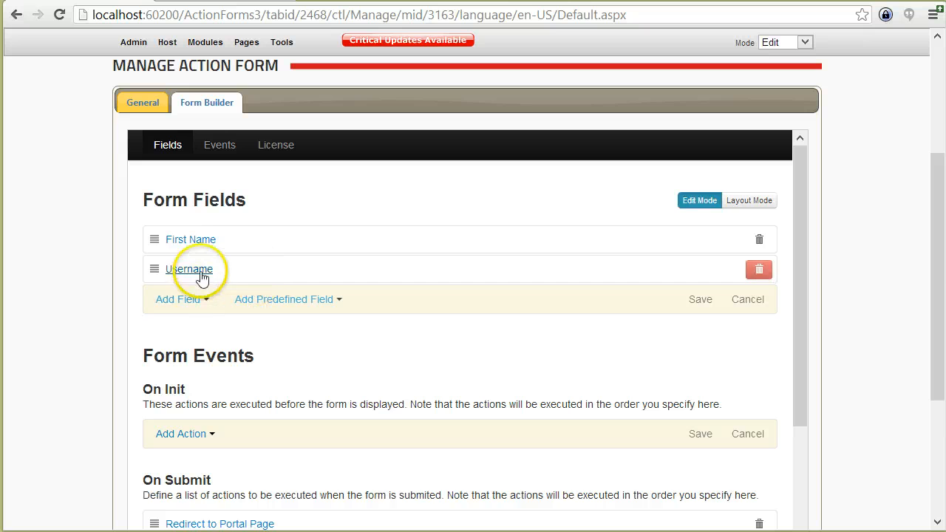
left_click(202, 278)
scroll(311, 377, "down", 3)
scroll(347, 361, "down", 3)
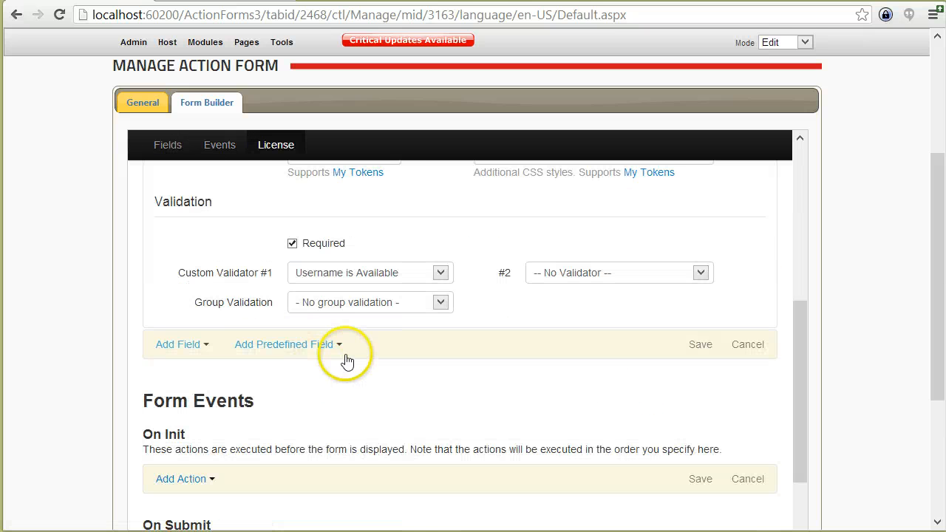
Set Username's Group Validation to group1 with the Valid Bank Account (on NetCash) validator.
left_click(346, 306)
left_click(338, 331)
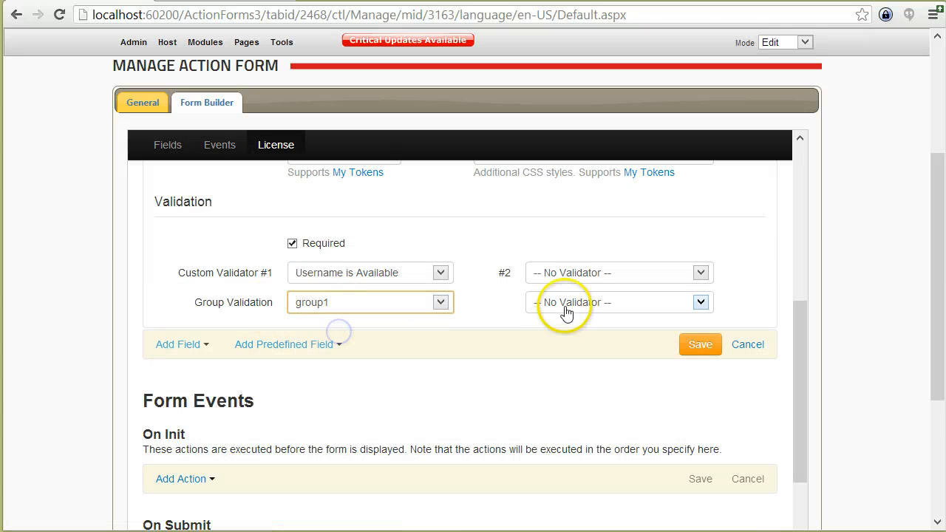
left_click(566, 310)
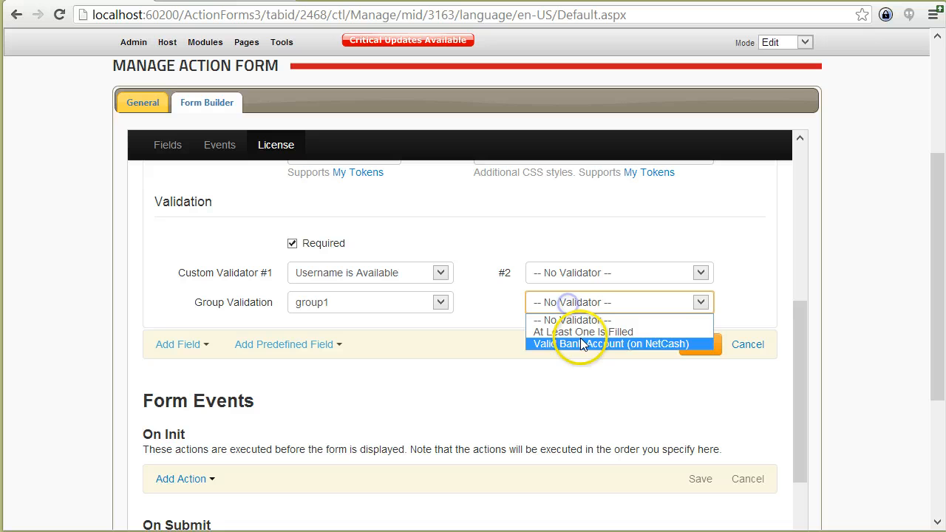
left_click(680, 345)
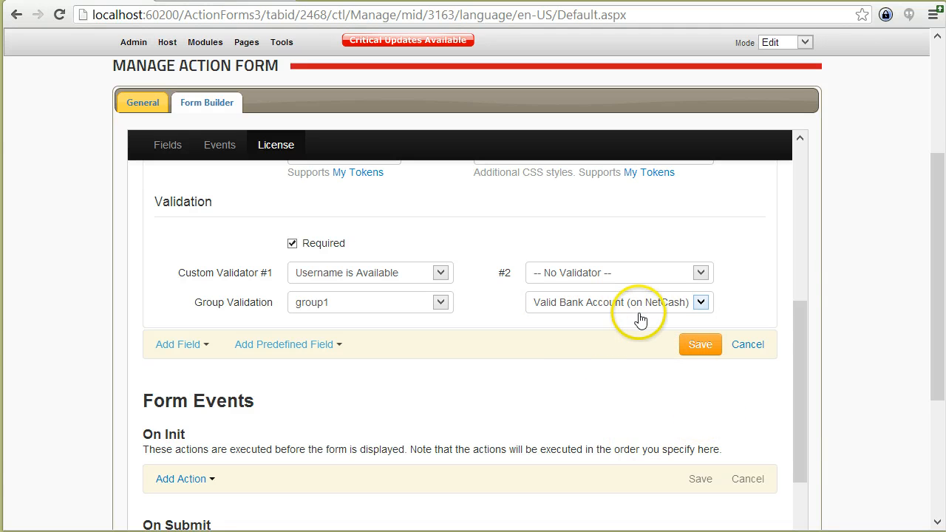
Save the Username field and set On Validation Failed to Any Server Validation Failed.
left_click(700, 345)
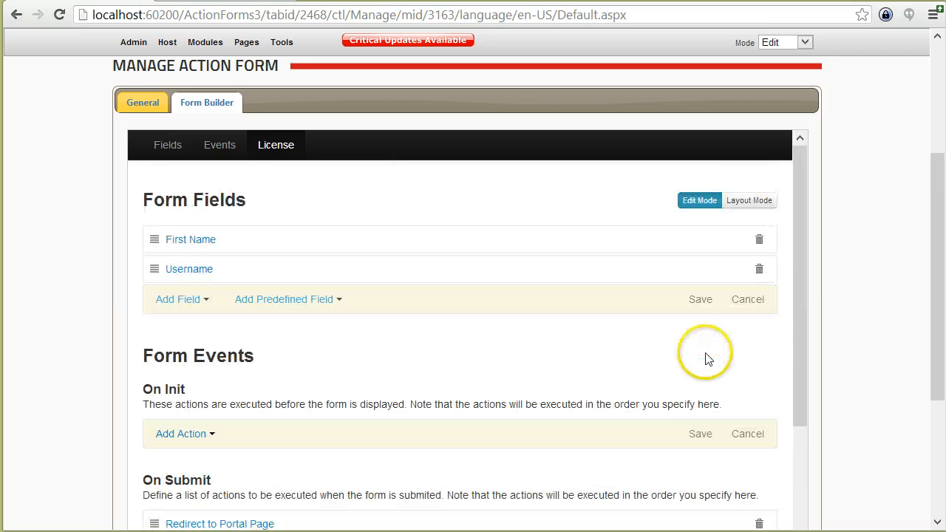
scroll(707, 359, "down", 5)
left_click(727, 255)
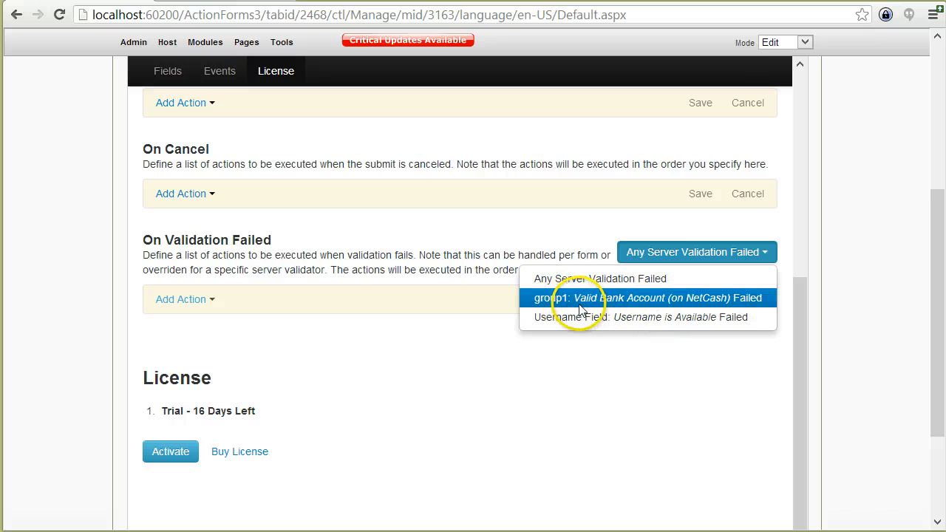
left_click(674, 299)
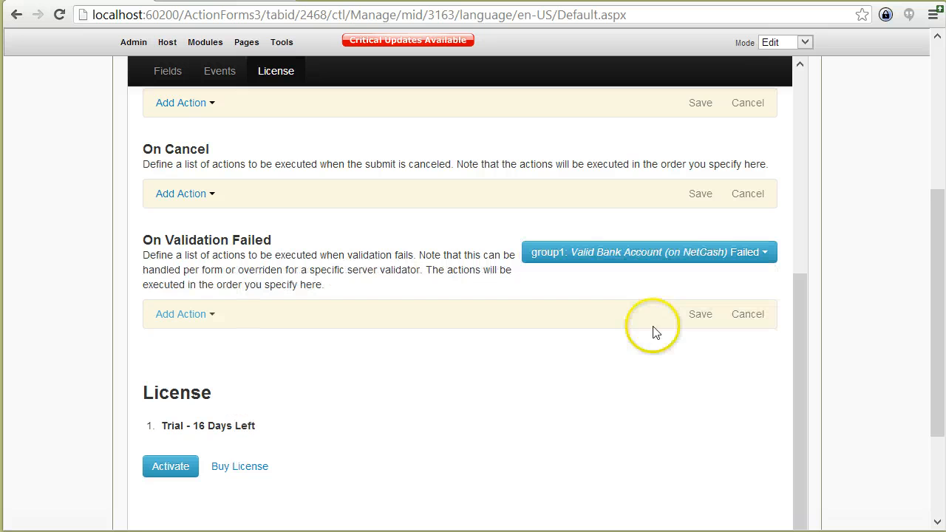
left_click(658, 257)
left_click(631, 279)
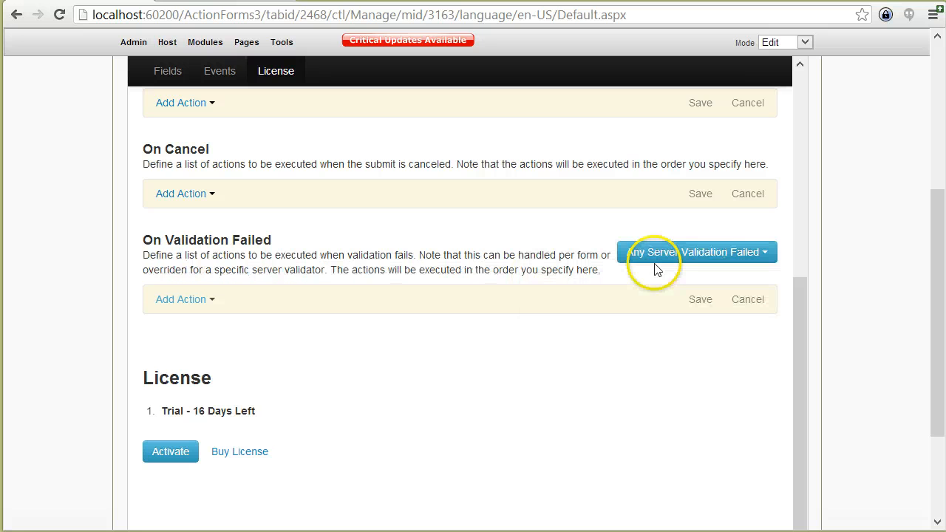
Add a Redirect to Portal Page action targeting Action Form 2 and save it.
left_click(172, 301)
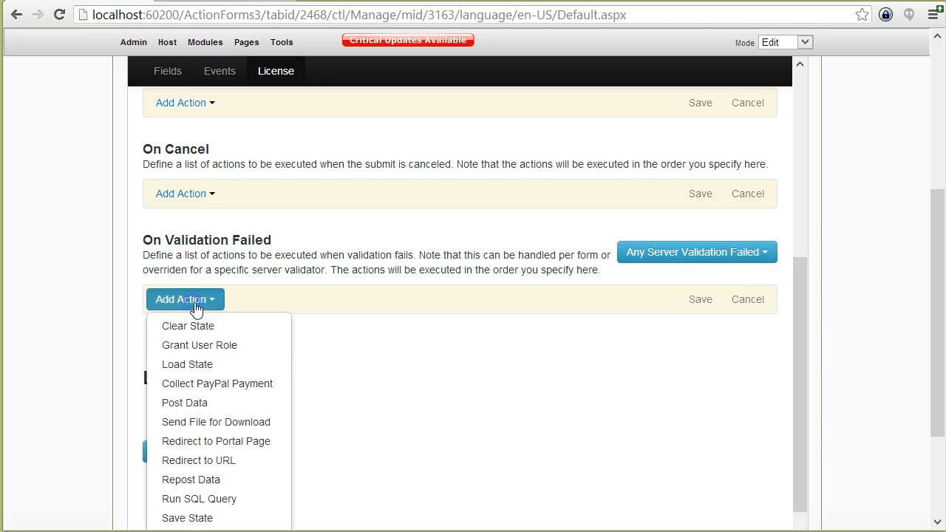
left_click(259, 440)
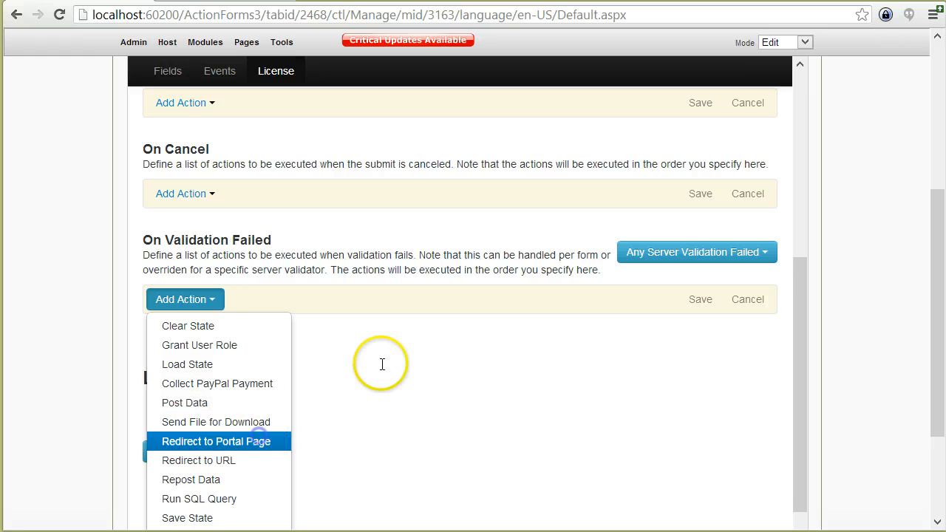
left_click(382, 458)
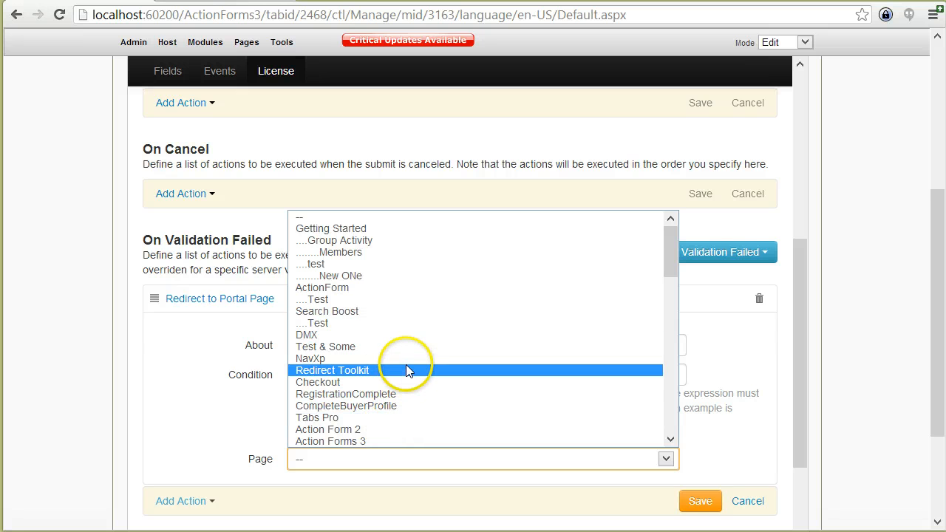
scroll(399, 369, "down", 4)
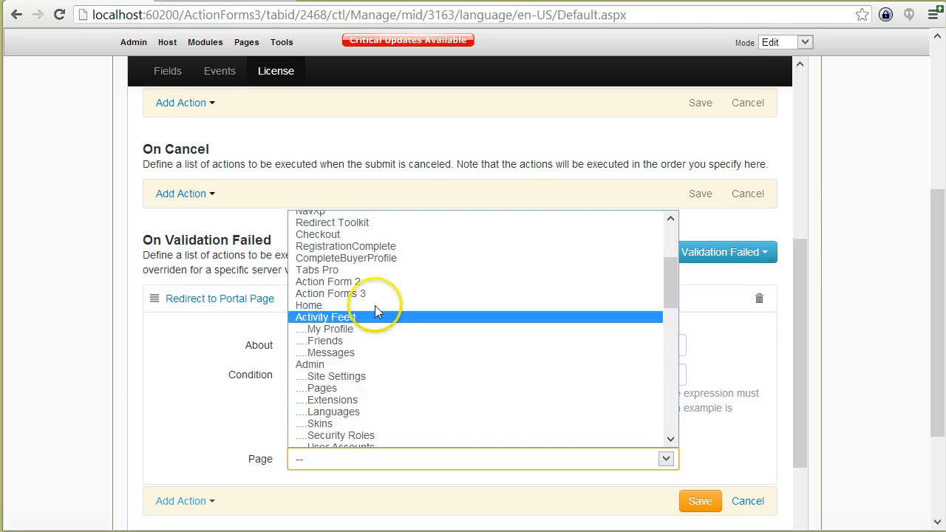
left_click(370, 279)
left_click(152, 420)
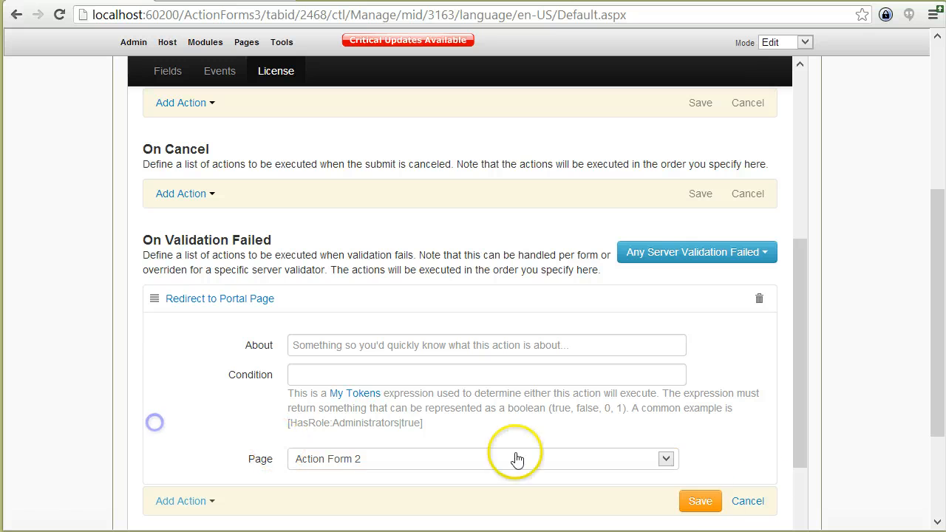
left_click(681, 497)
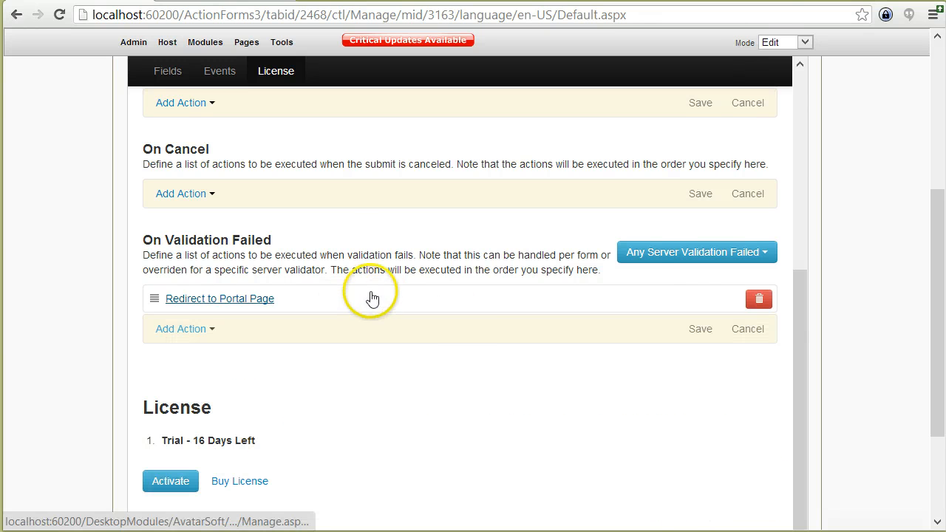
left_click(699, 260)
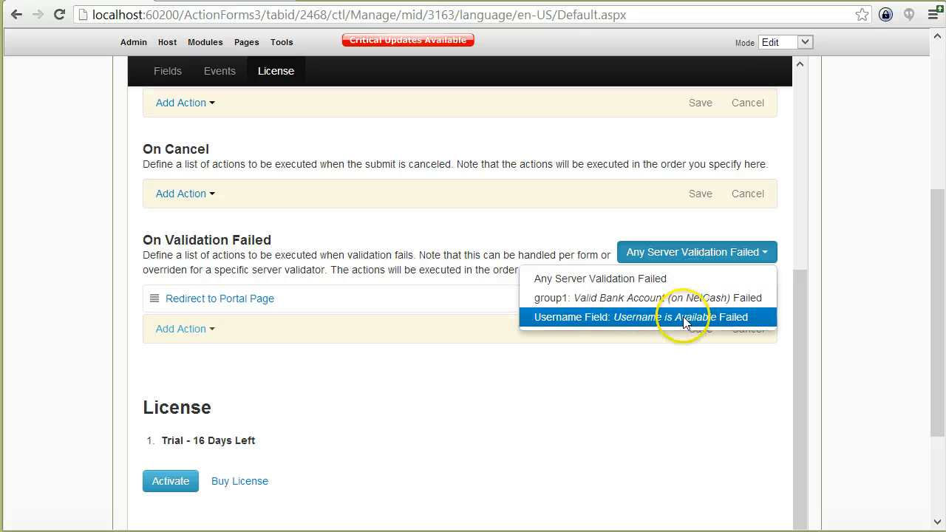
left_click(606, 316)
left_click(617, 254)
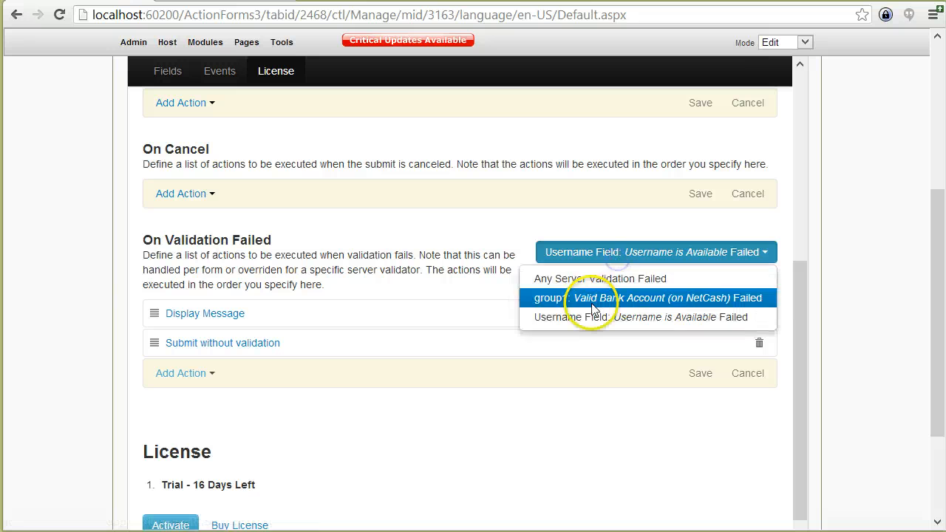
left_click(593, 299)
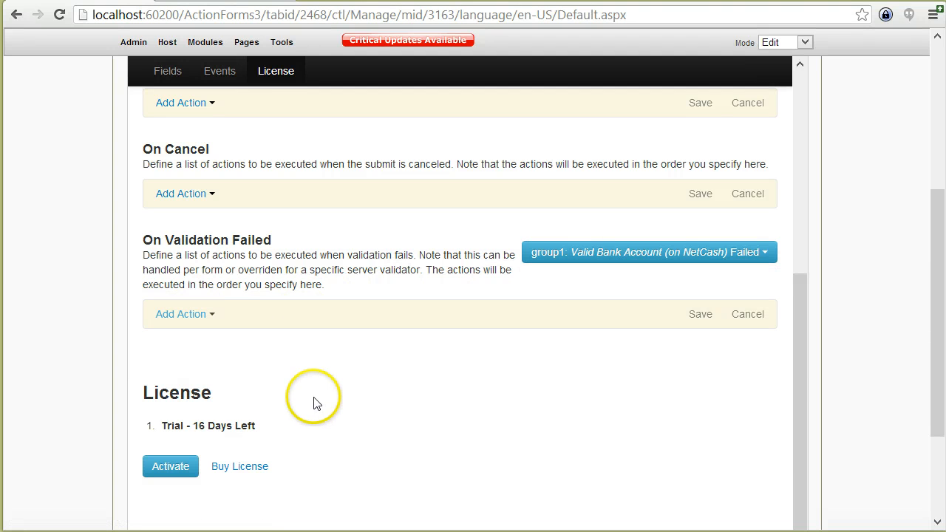
left_click(652, 255)
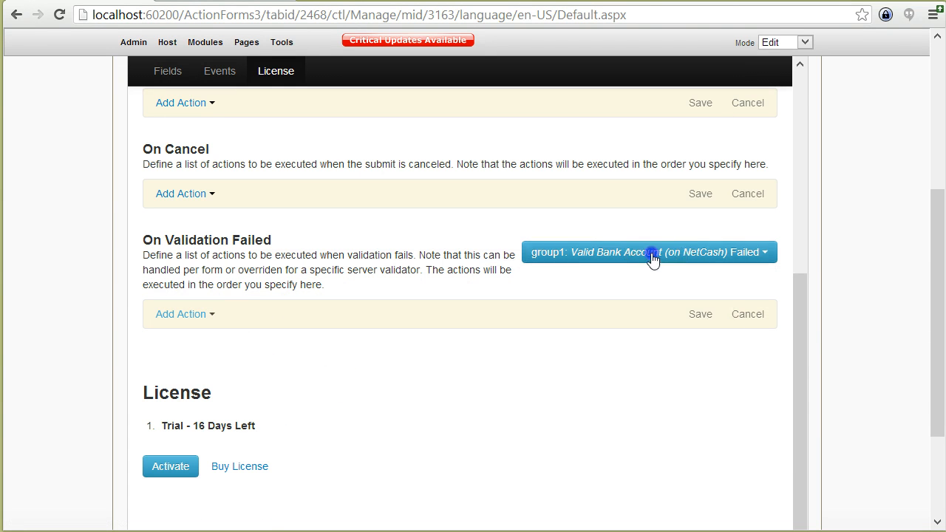
left_click(543, 288)
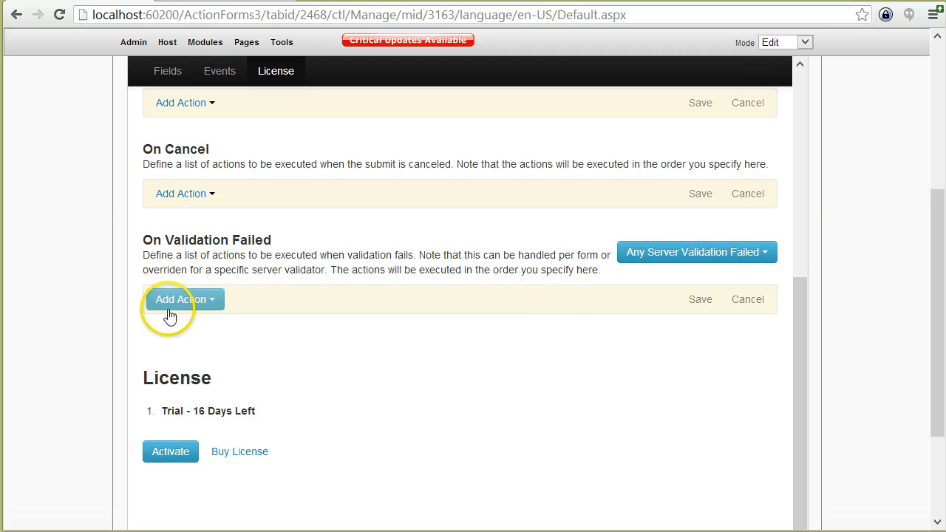
left_click(673, 253)
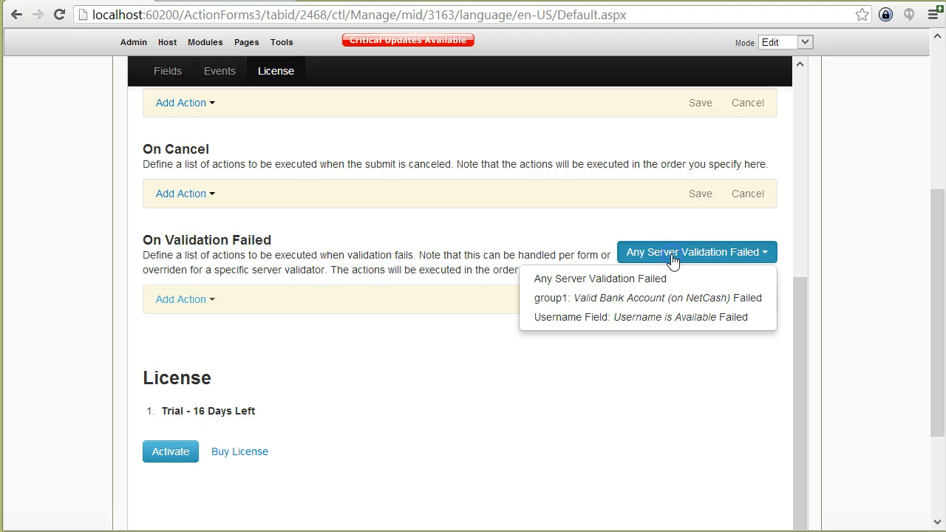
left_click(653, 295)
left_click(638, 255)
left_click(602, 318)
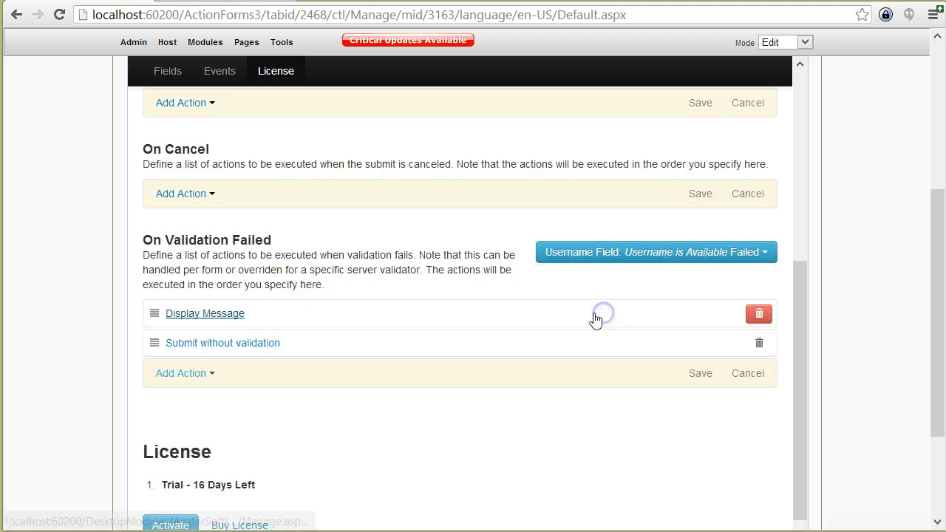
left_click(163, 283)
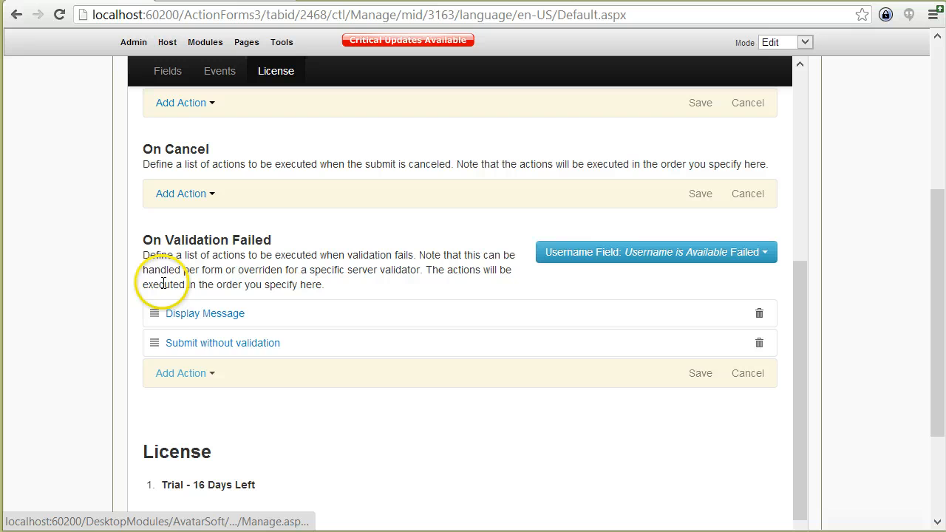
left_click(635, 251)
left_click(610, 299)
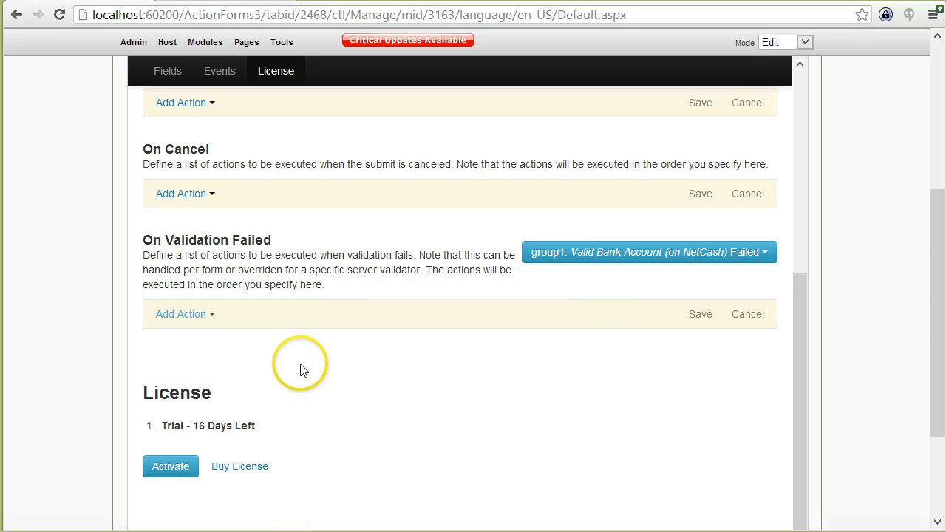
left_click(209, 320)
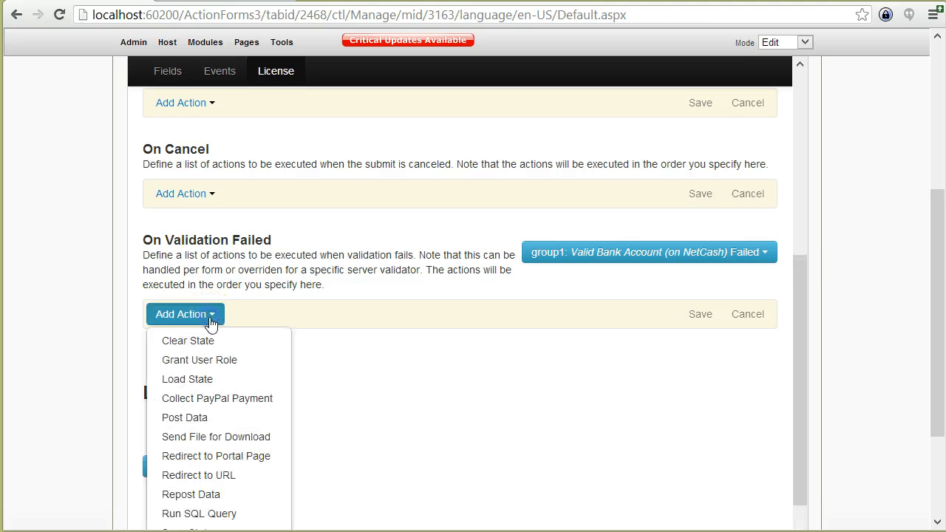
left_click(479, 363)
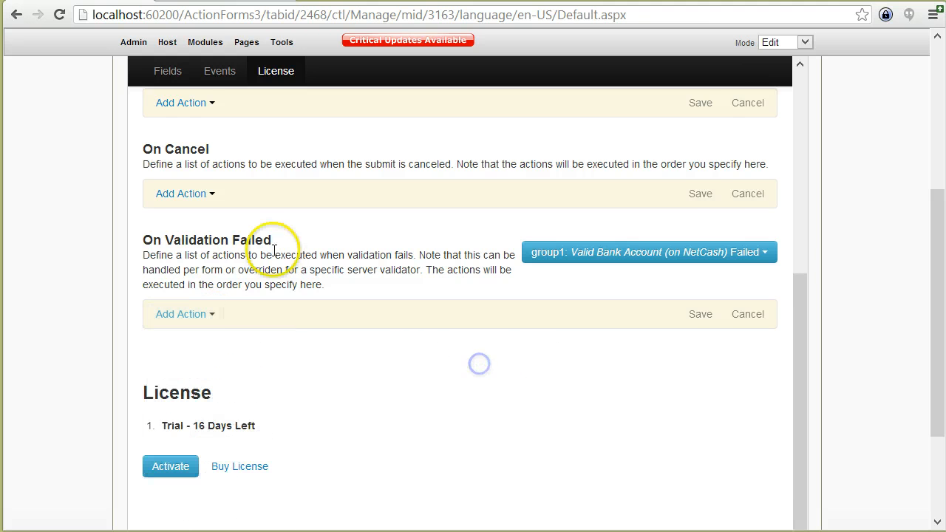
scroll(221, 295, "down", 2)
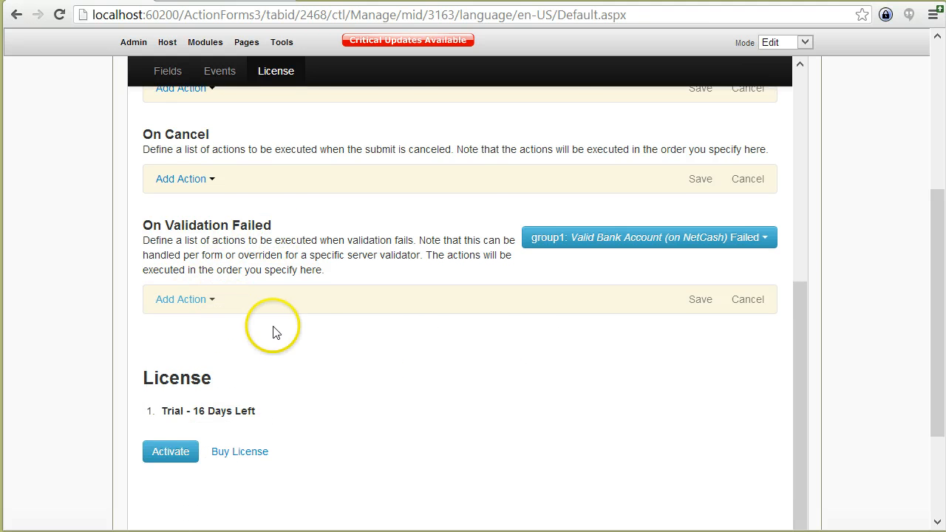
Add a Display Message action reading 'Bank account validation failed. Do you wish to save as lead?'.
left_click(194, 231)
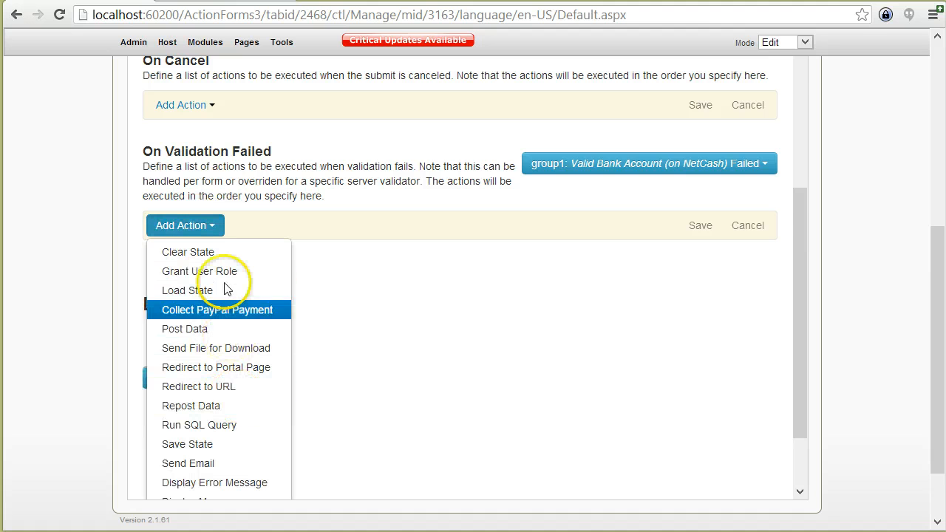
scroll(248, 366, "down", 1)
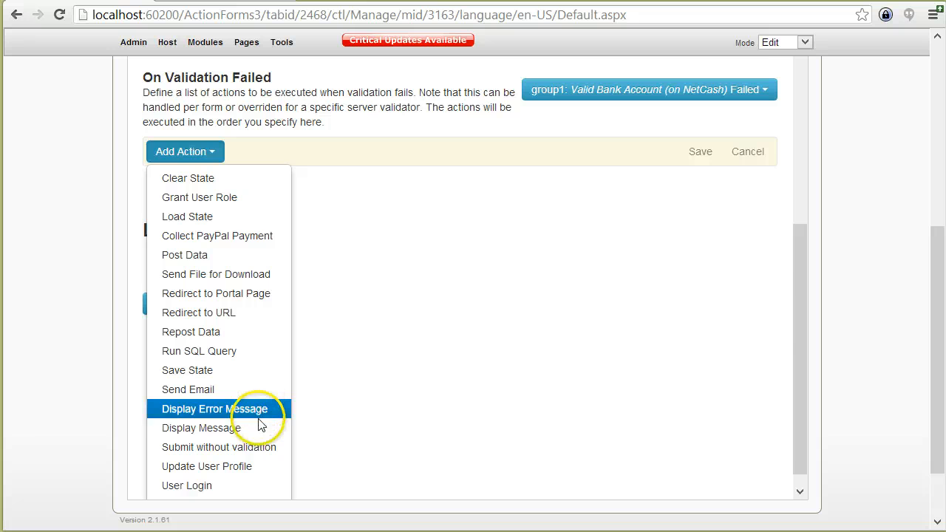
left_click(260, 428)
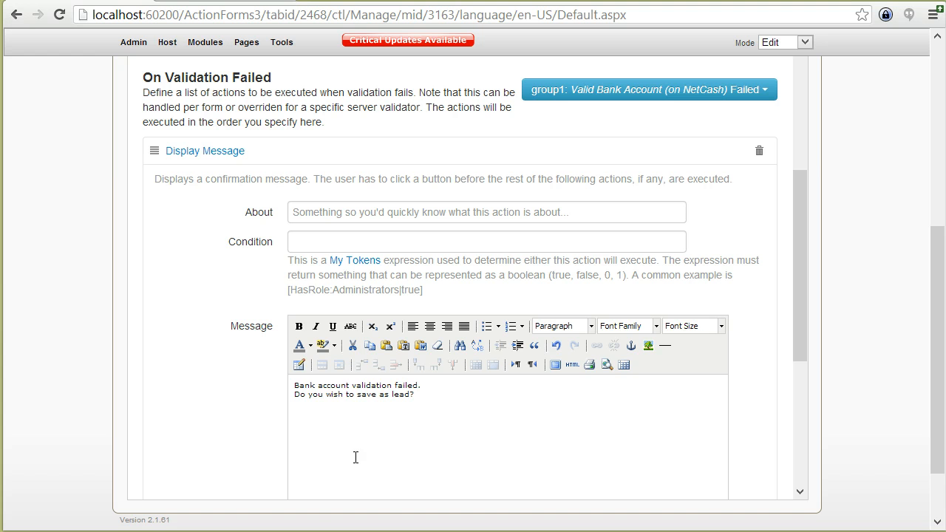
left_click(180, 154)
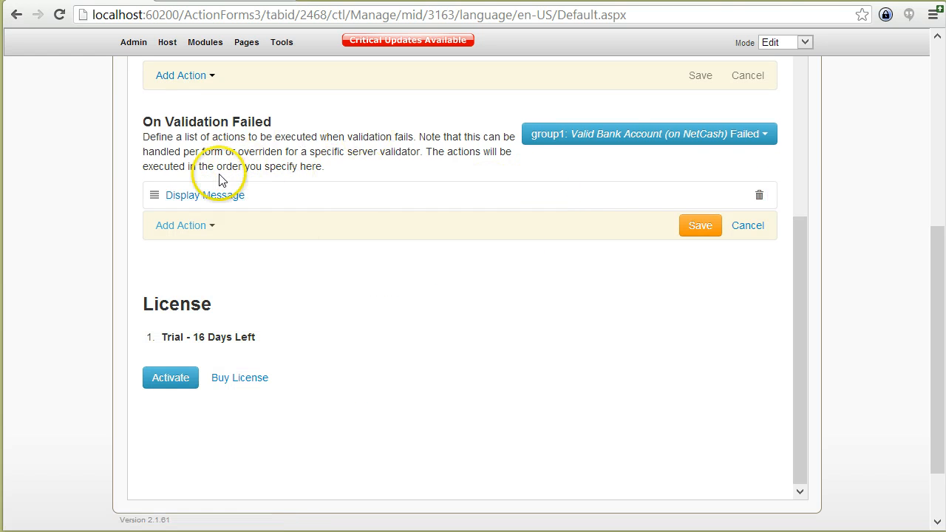
Add a Save State action with Key MySavedForm after the message.
left_click(205, 231)
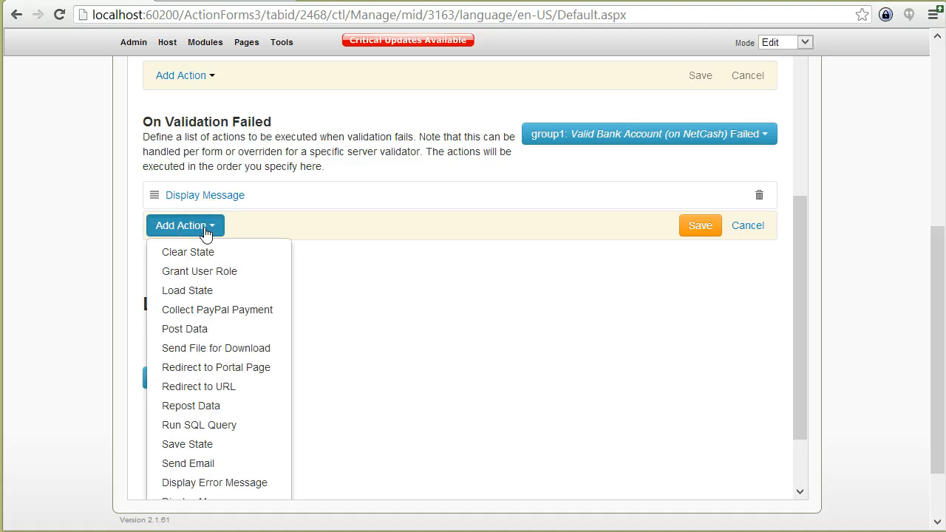
left_click(214, 444)
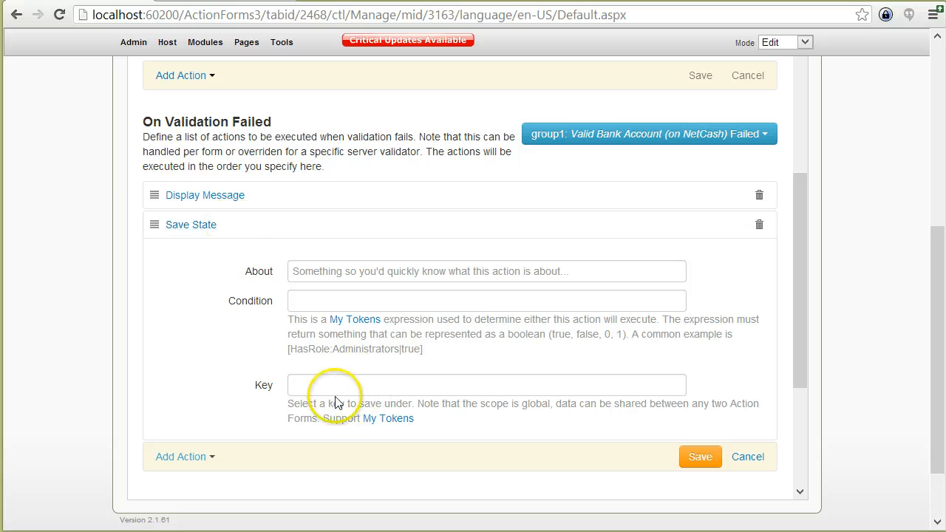
left_click(329, 393)
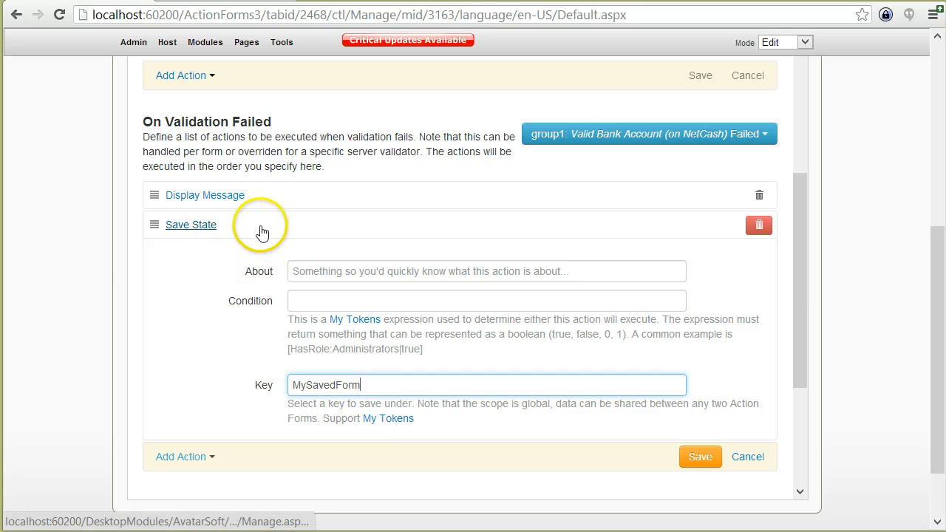
left_click(227, 195)
left_click(231, 196)
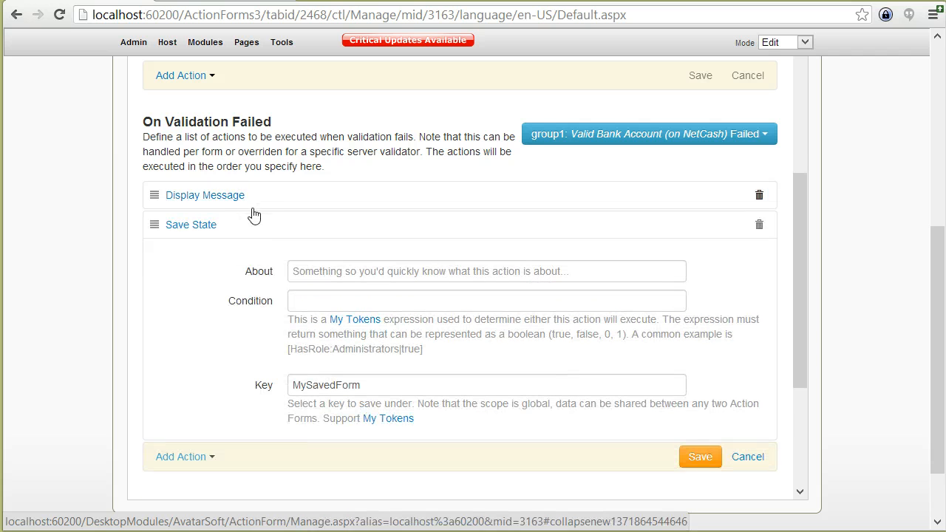
left_click(179, 220)
Add a Redirect to Portal Page action targeting Action Form 2.
left_click(201, 255)
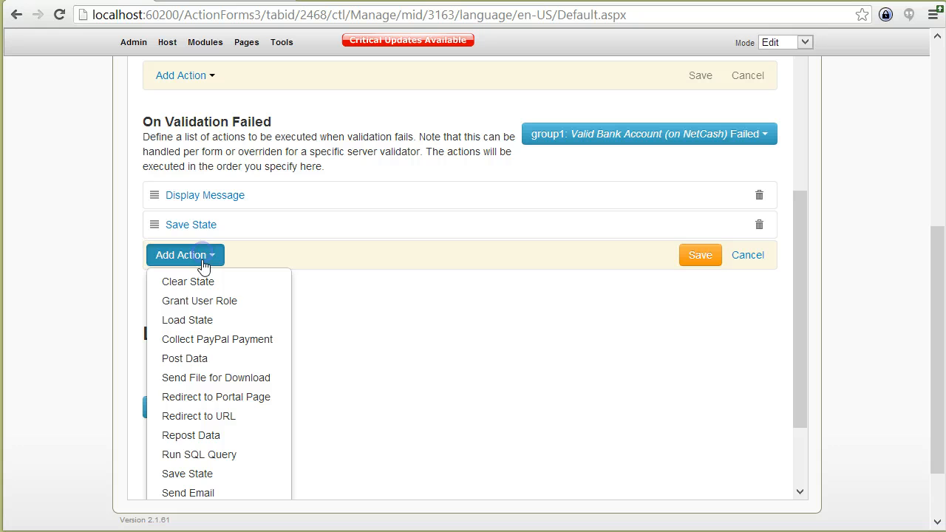
left_click(251, 398)
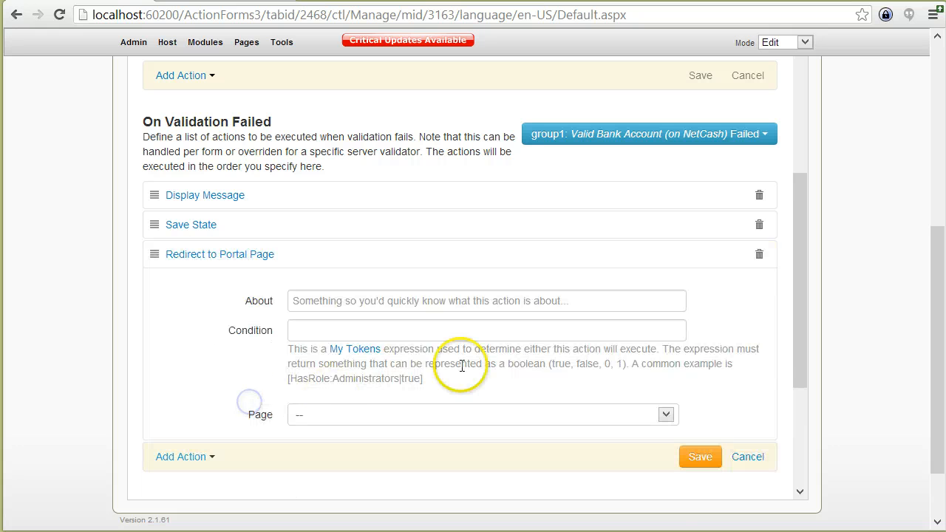
left_click(440, 419)
scroll(485, 469, "down", 10)
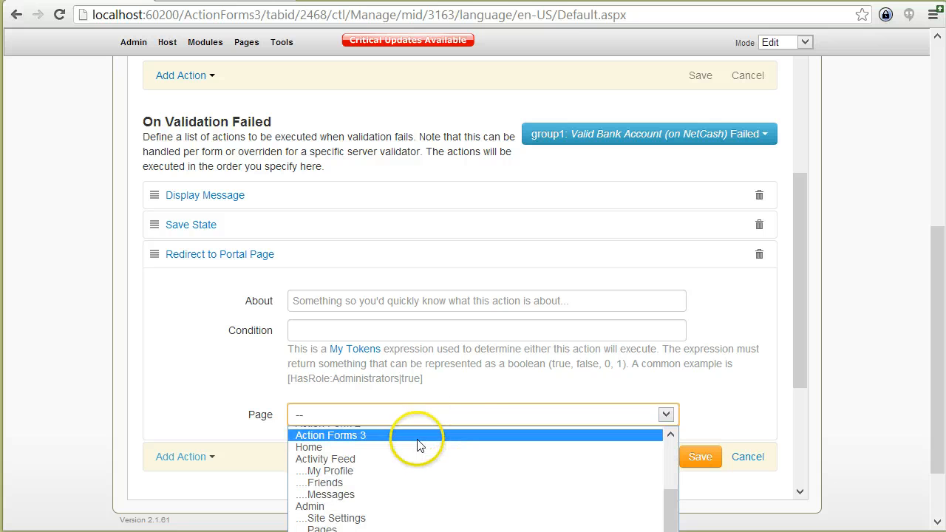
scroll(425, 452, "up", 2)
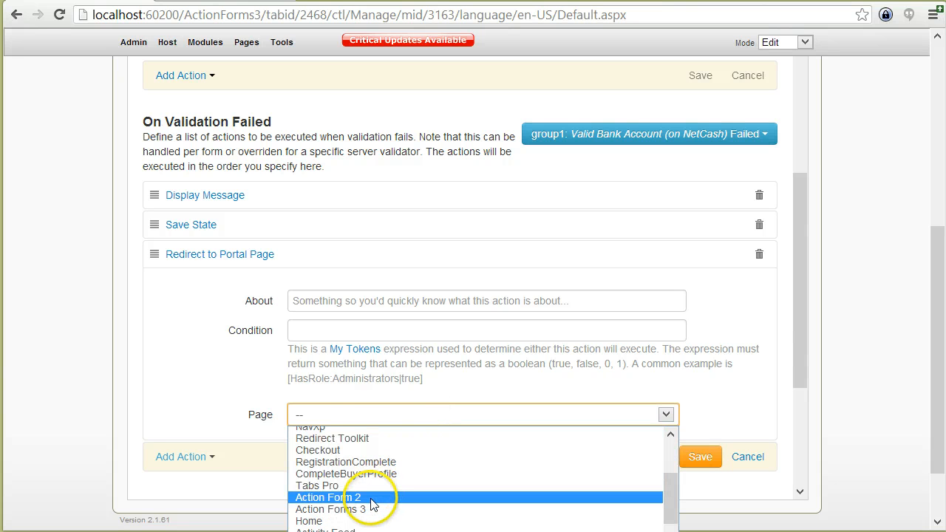
left_click(373, 498)
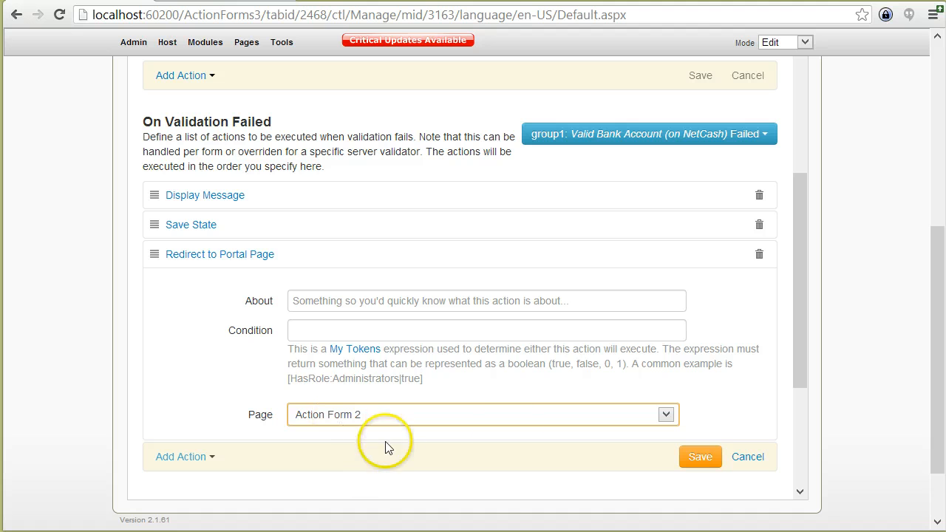
left_click(293, 252)
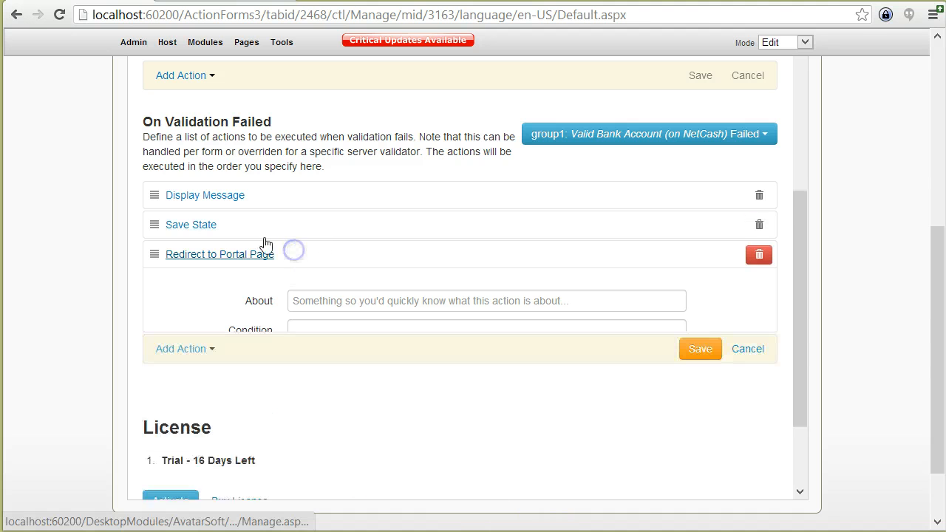
Save the failure actions and test-submit Action Forms 3 with Username test1.
left_click(697, 302)
scroll(120, 128, "up", 4)
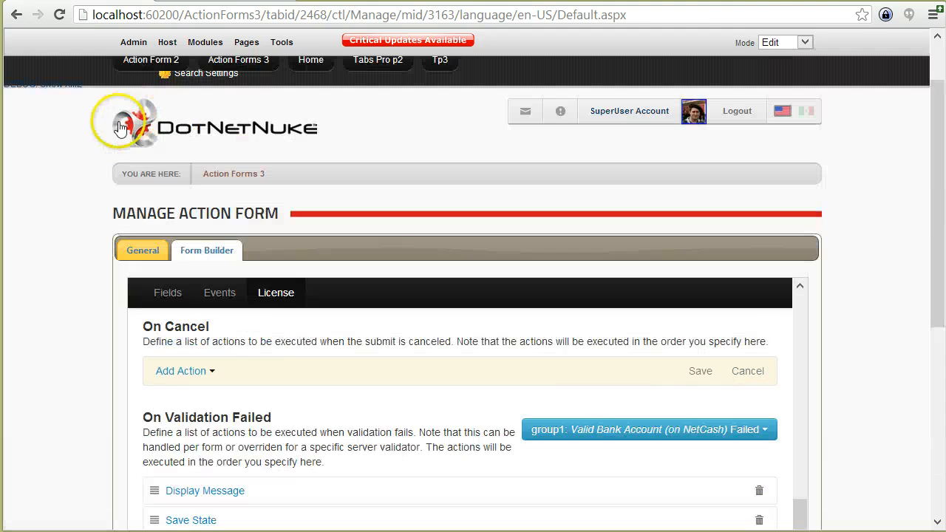
left_click(235, 176)
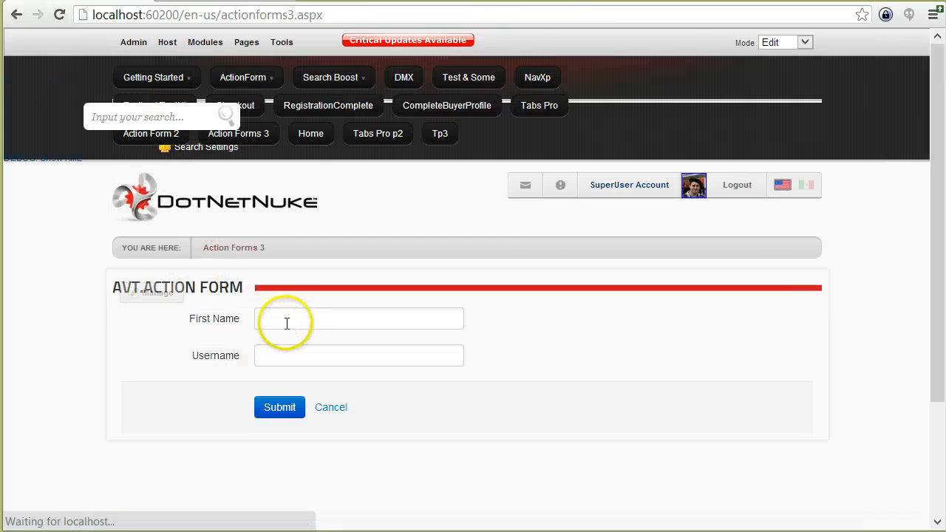
left_click(286, 322)
type("test")
left_click(288, 351)
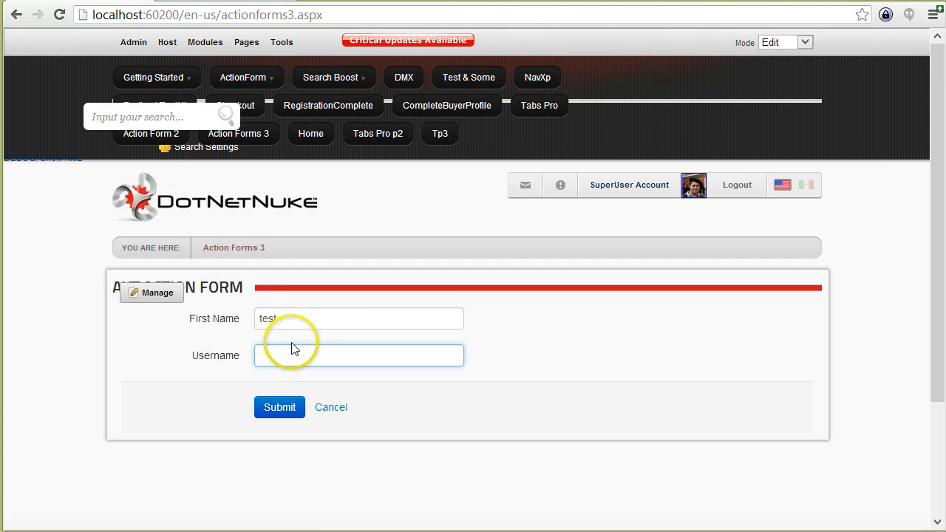
type("test1")
left_click(551, 394)
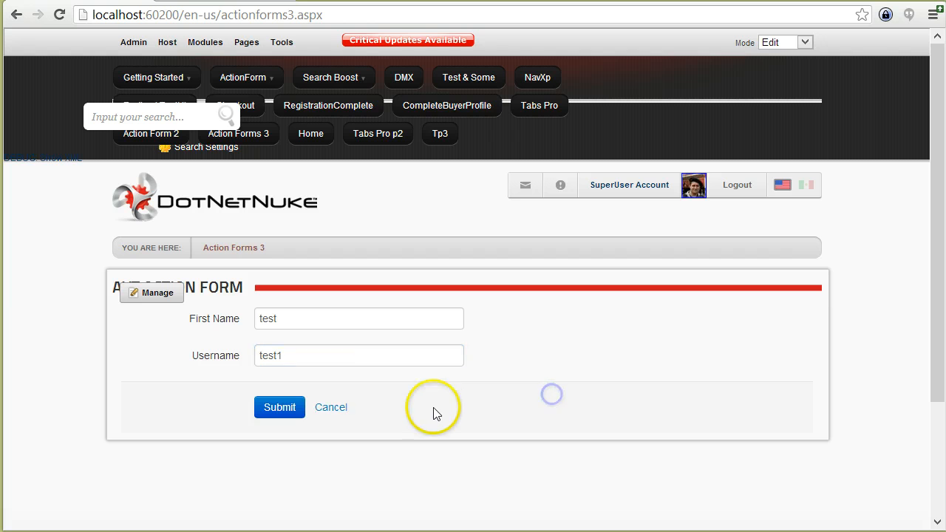
left_click(281, 402)
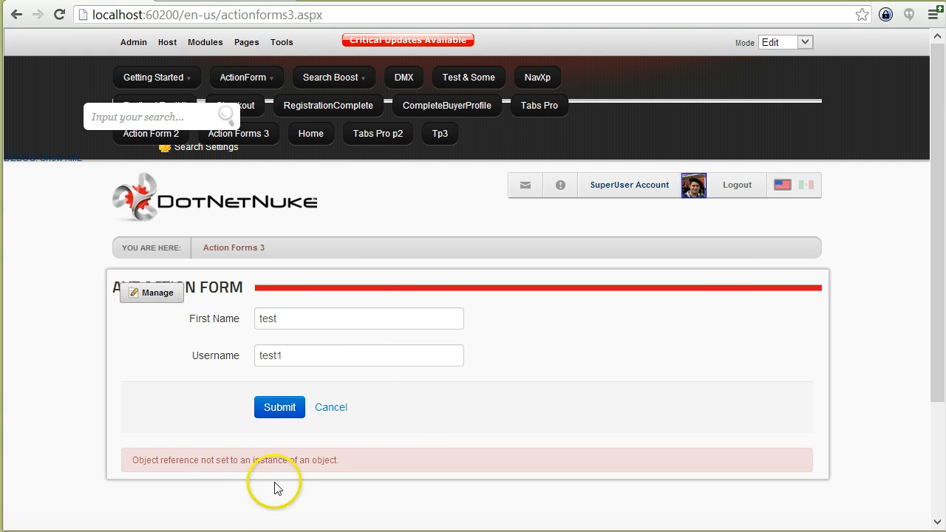
Resubmit and continue past the bank-account failure message to reach Action Form 2.
left_click(266, 411)
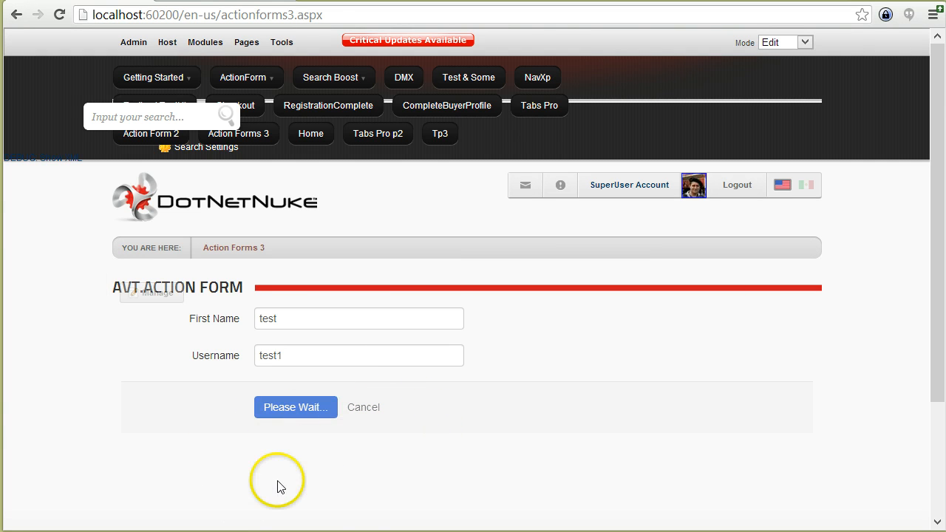
scroll(254, 461, "down", 1)
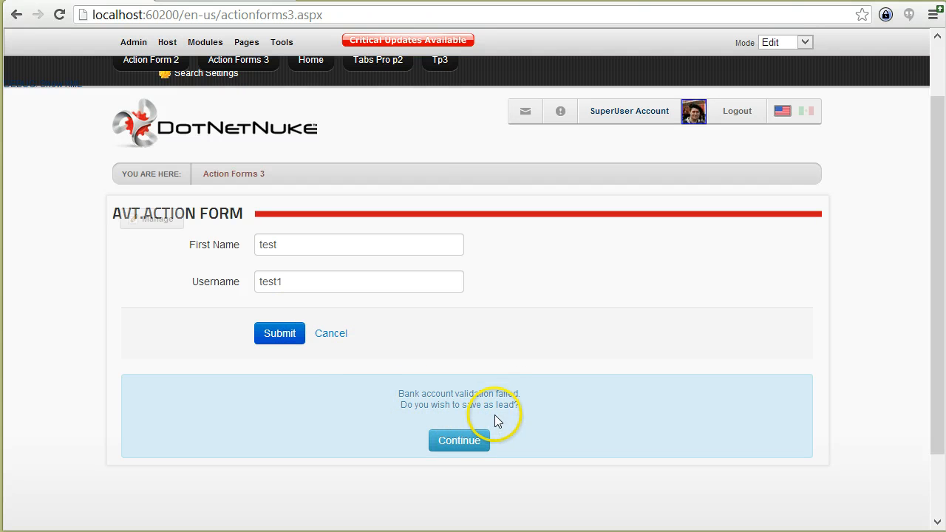
left_click(461, 444)
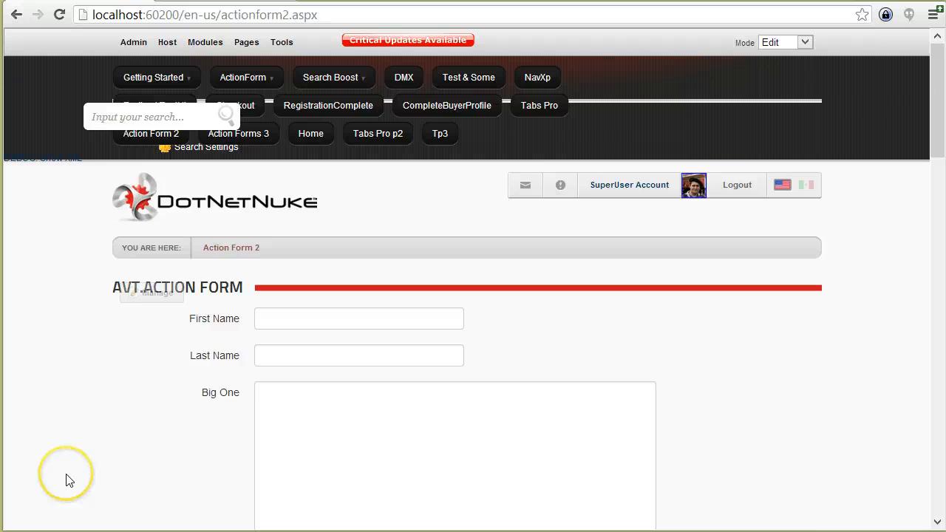
Return to Action Form 2 and verify Username test1 and FirstName test carried over.
scroll(66, 480, "down", 2)
scroll(65, 480, "down", 1)
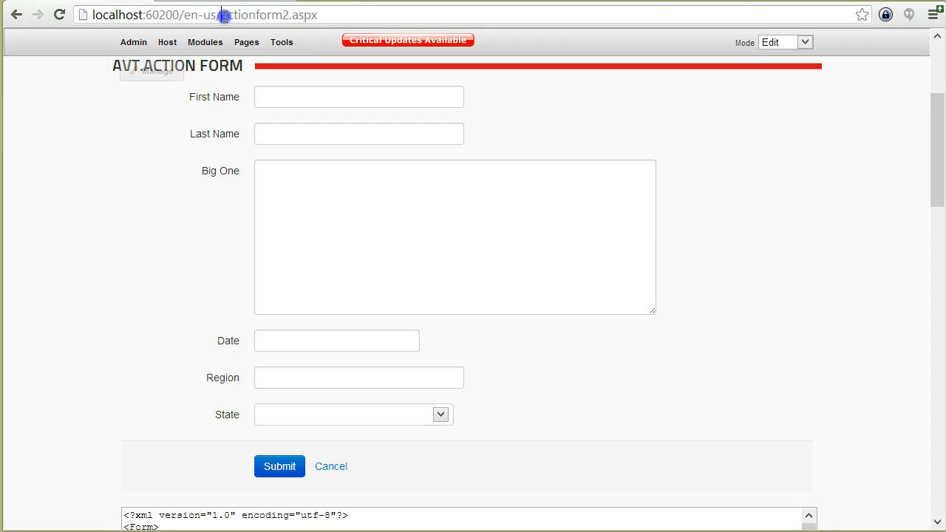
left_click(143, 241)
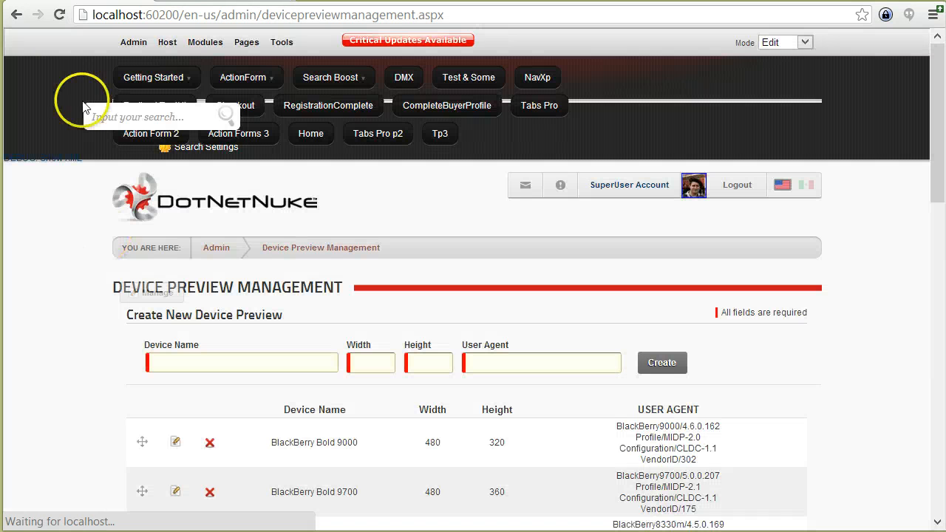
right_click(42, 141)
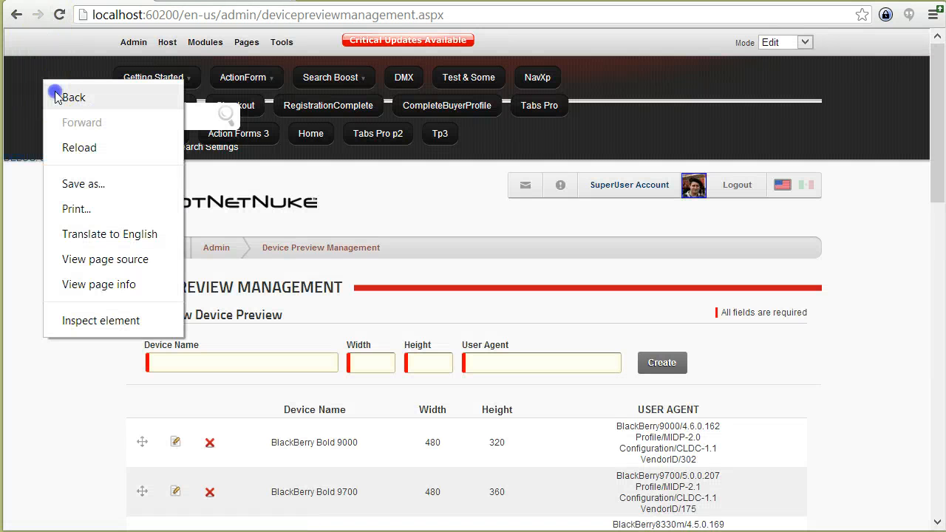
left_click(53, 153)
scroll(67, 234, "down", 10)
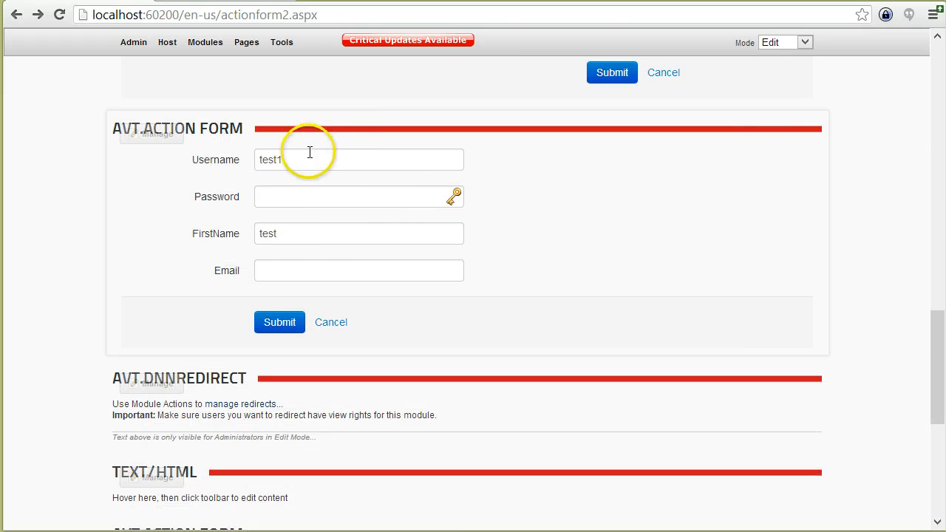
left_click(214, 152)
left_click(244, 234)
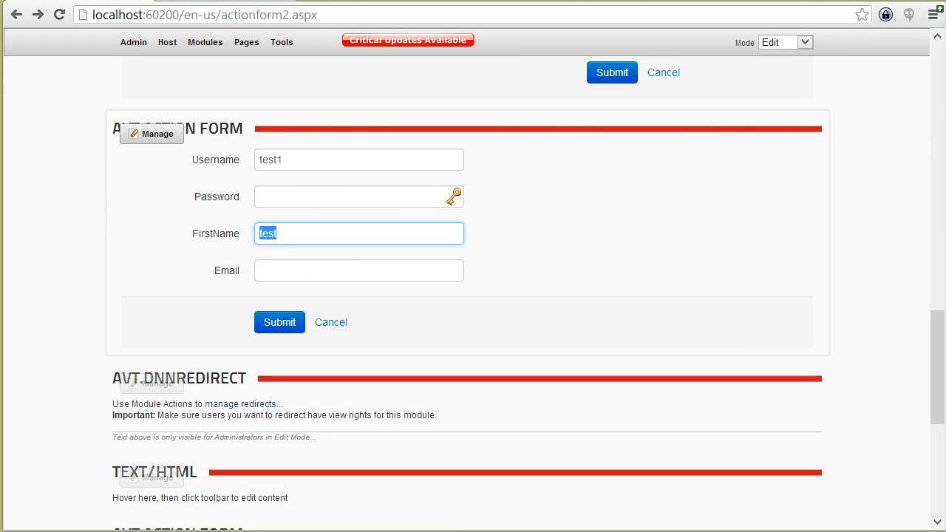
left_click(15, 234)
Inspect the On Init Load State action reading key MySavedForm, then reload Action Form 2.
mouse_move(164, 133)
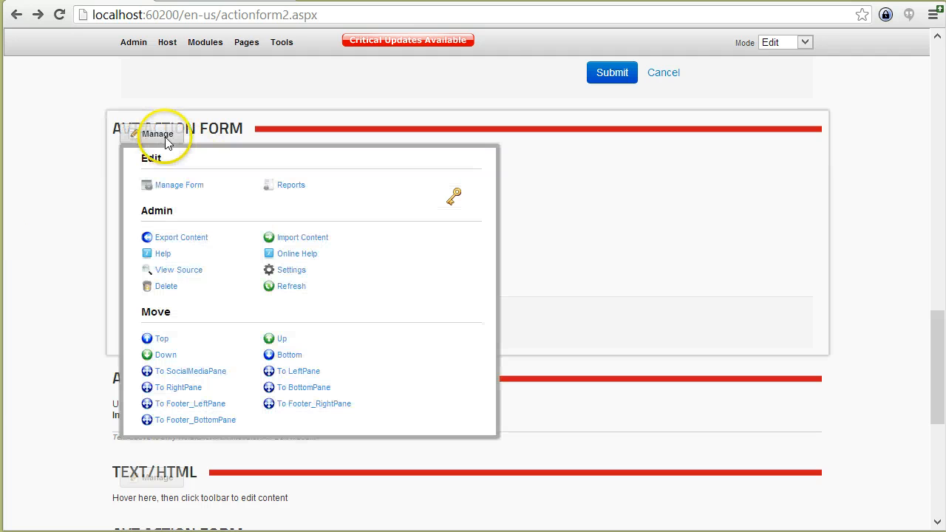
left_click(177, 186)
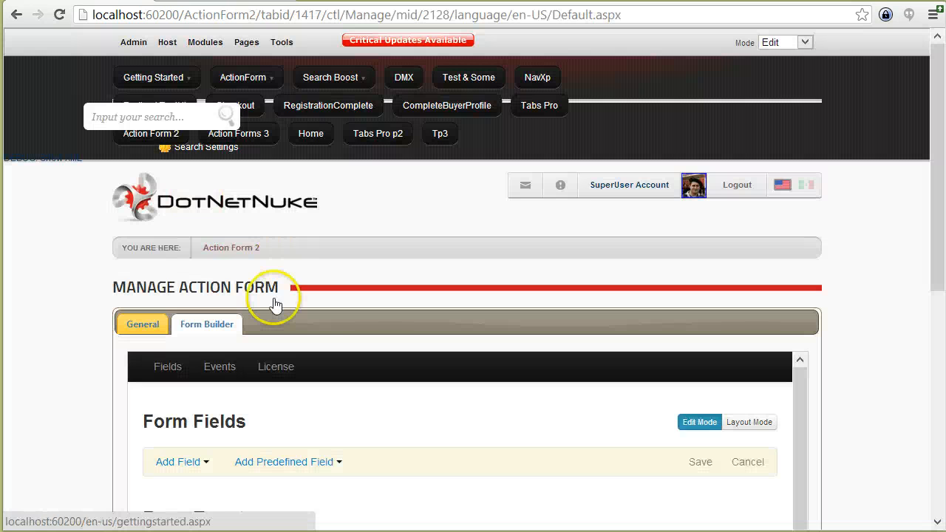
scroll(51, 359, "down", 5)
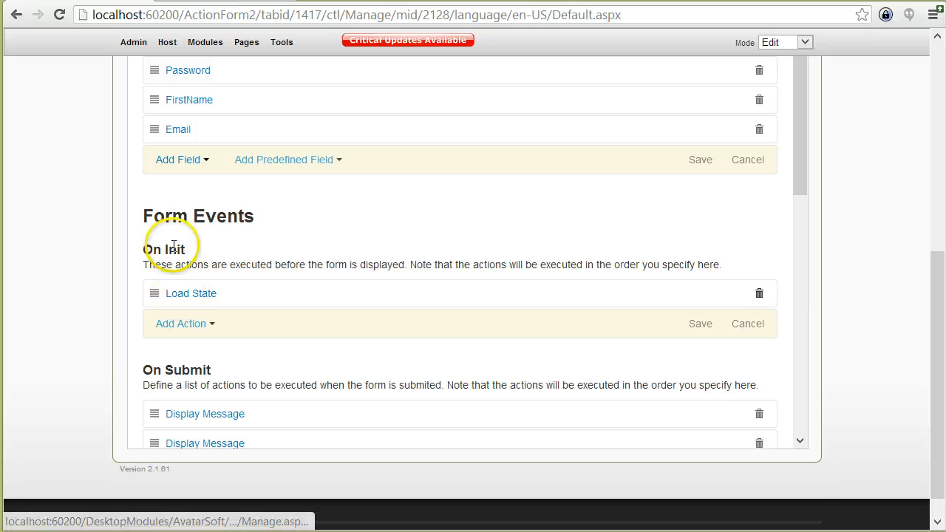
left_click(198, 294)
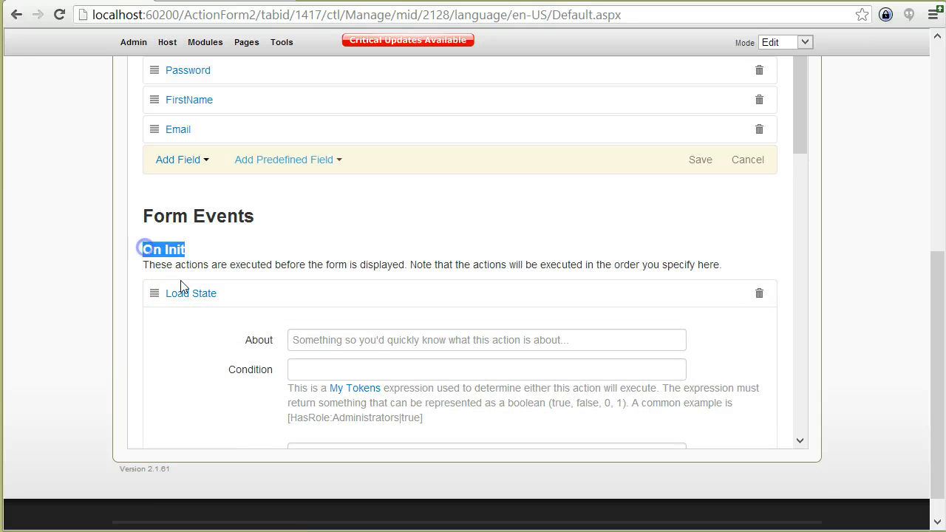
scroll(254, 316, "down", 1)
left_click_drag(382, 380, 284, 378)
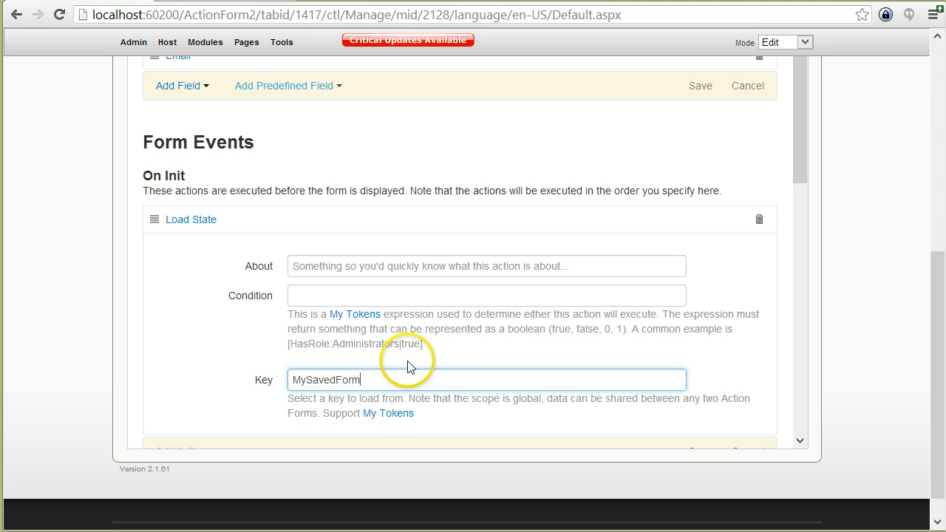
left_click(241, 222)
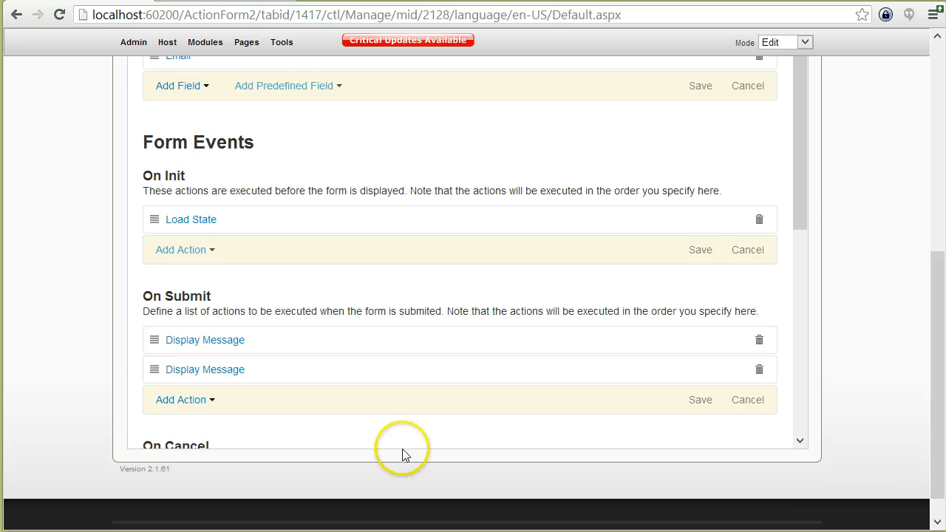
scroll(406, 443, "up", 7)
left_click(236, 249)
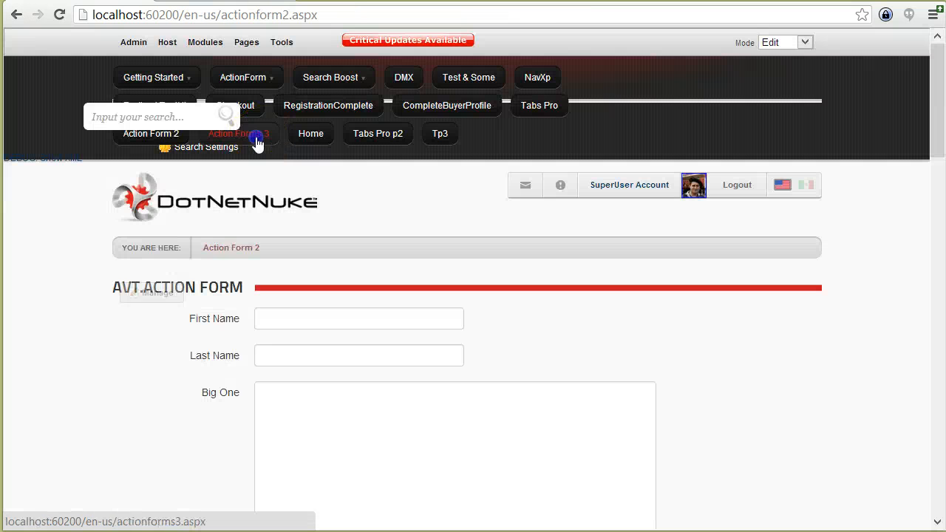
Open Manage Form for the Action Forms 3 page and scroll to its form events.
left_click(254, 135)
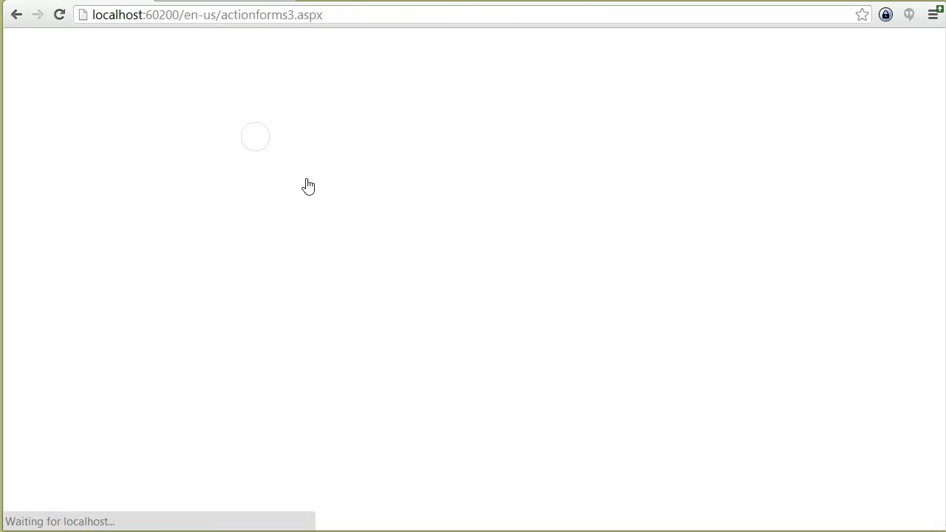
mouse_move(169, 295)
left_click(174, 340)
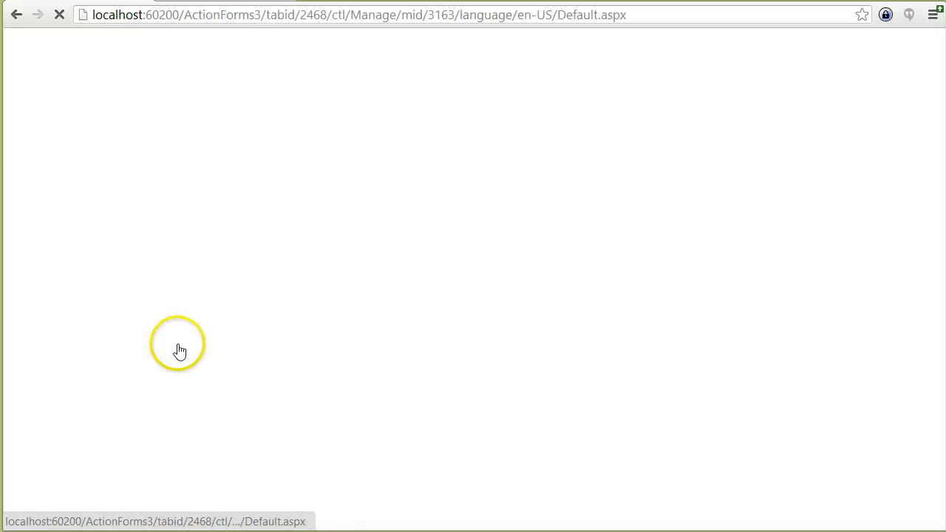
scroll(111, 311, "down", 2)
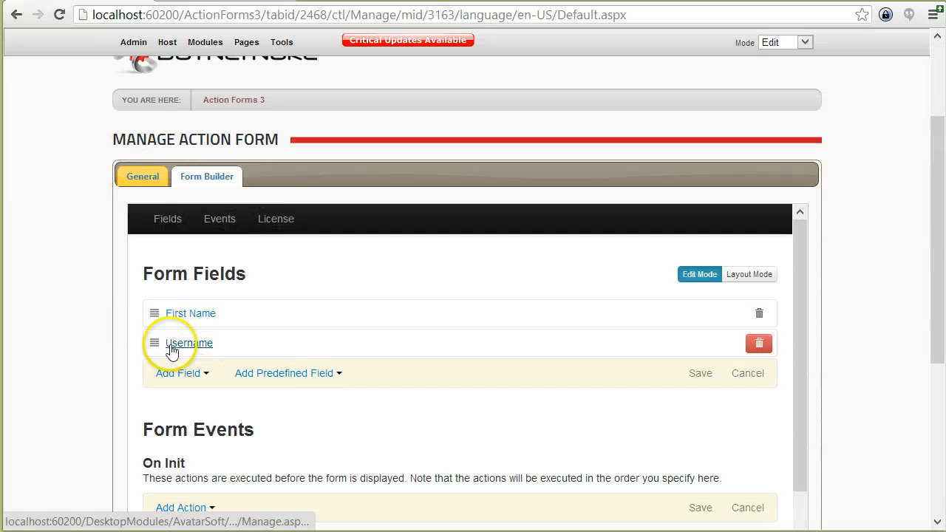
scroll(111, 352, "down", 1)
scroll(111, 347, "down", 6)
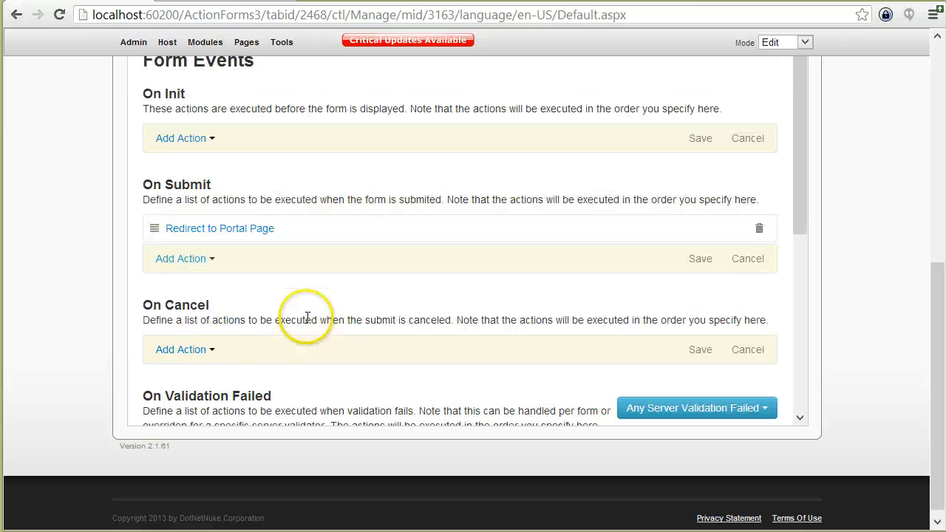
For the group1 Valid Bank Account failure, delete the Save State and Redirect actions.
left_click(642, 263)
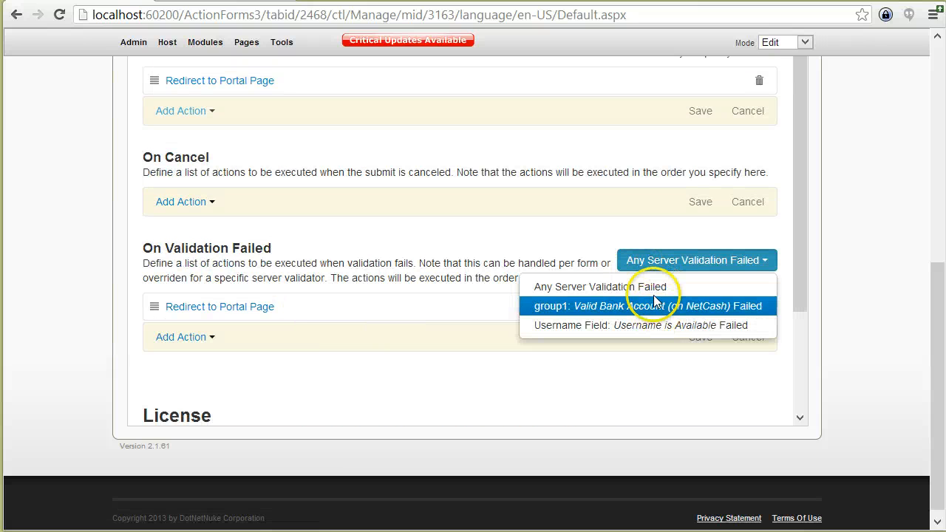
left_click(655, 308)
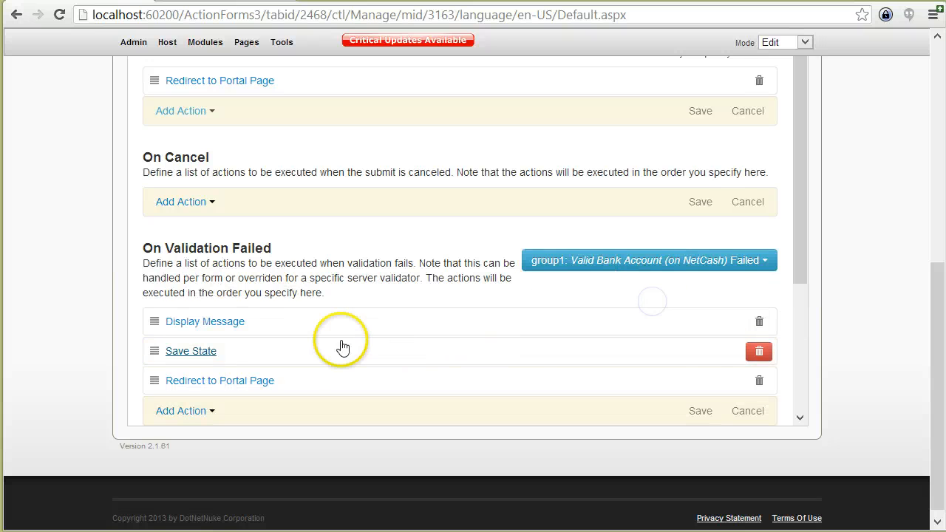
left_click(758, 381)
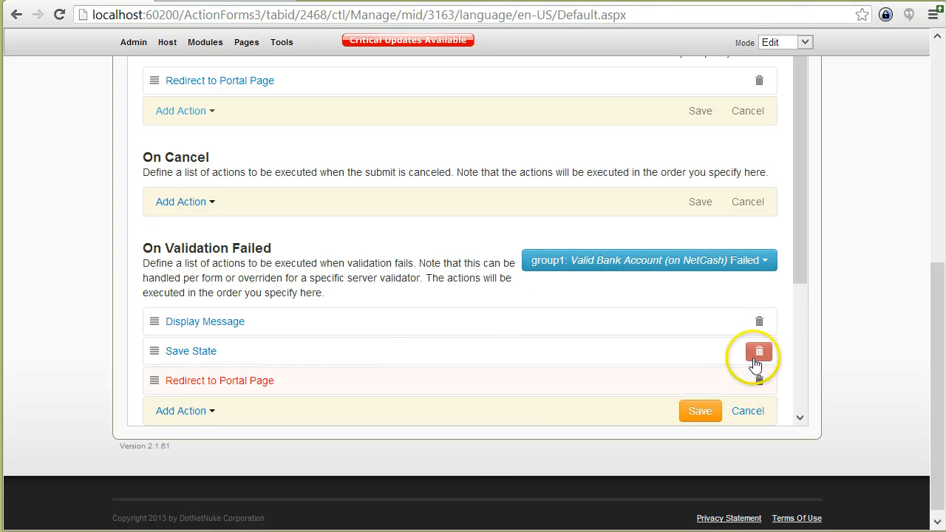
left_click(758, 350)
Add a Submit without validation action after the message and save the handler.
scroll(580, 399, "down", 1)
left_click(177, 338)
scroll(214, 347, "down", 4)
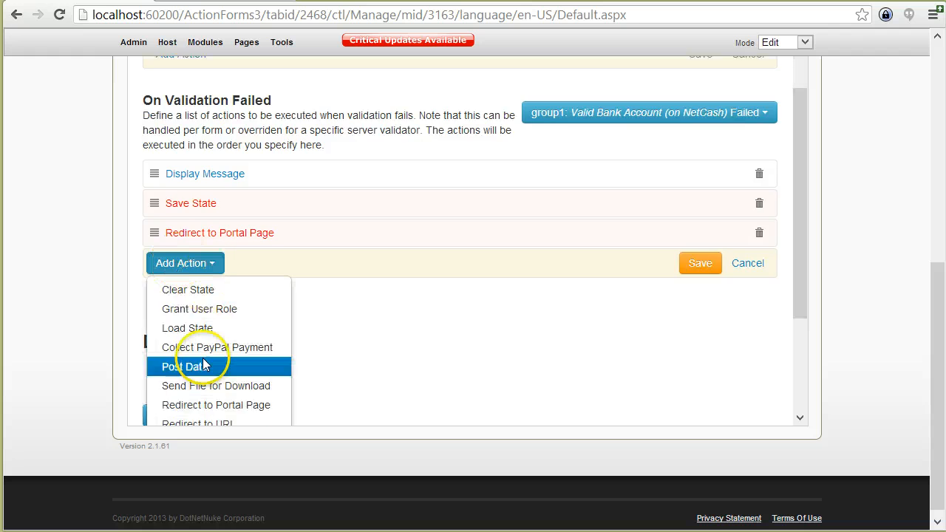
left_click(243, 354)
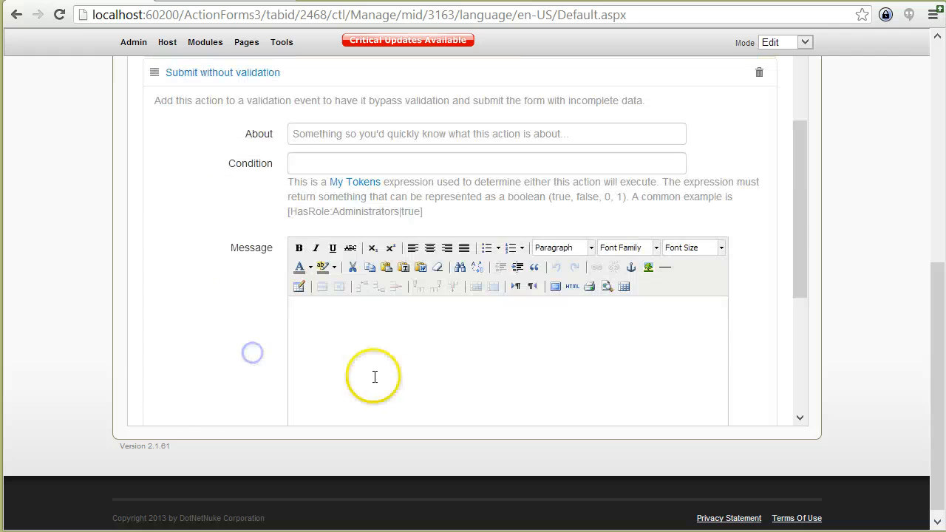
scroll(221, 307, "up", 2)
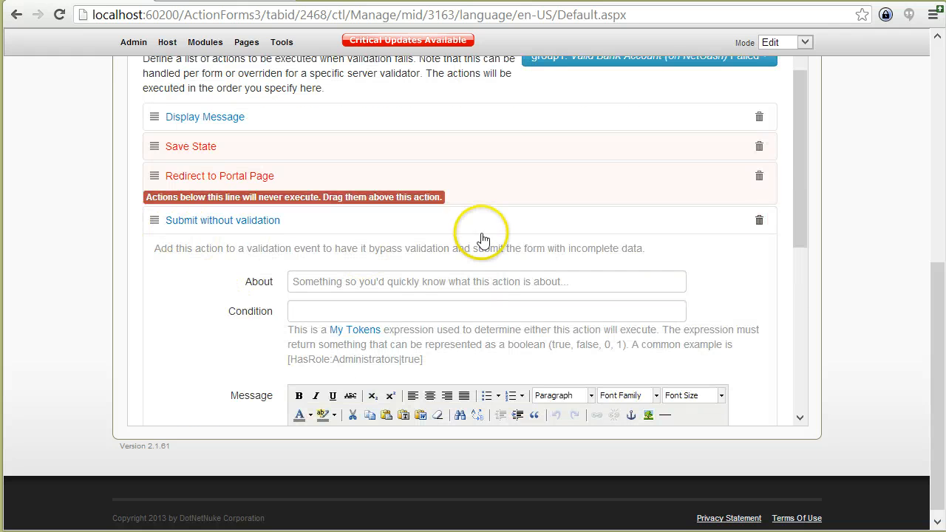
left_click(248, 220)
left_click(698, 251)
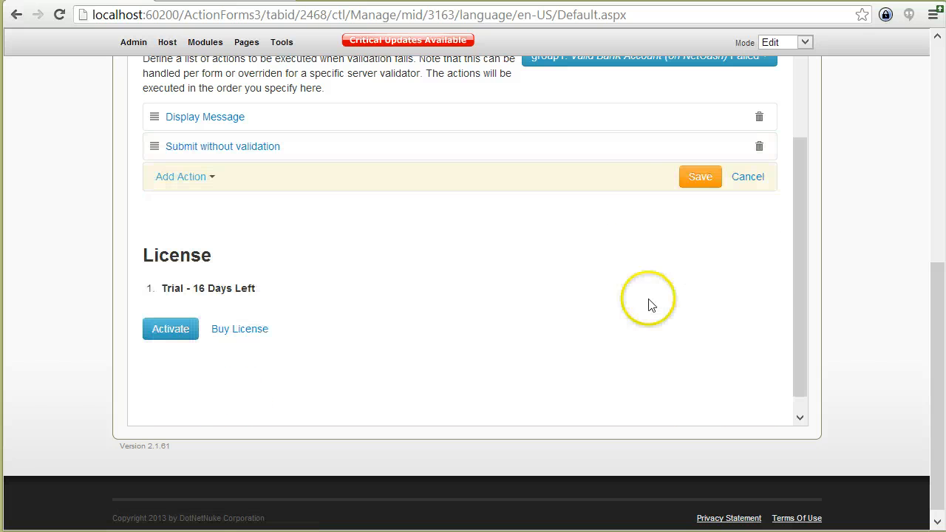
scroll(354, 212, "up", 10)
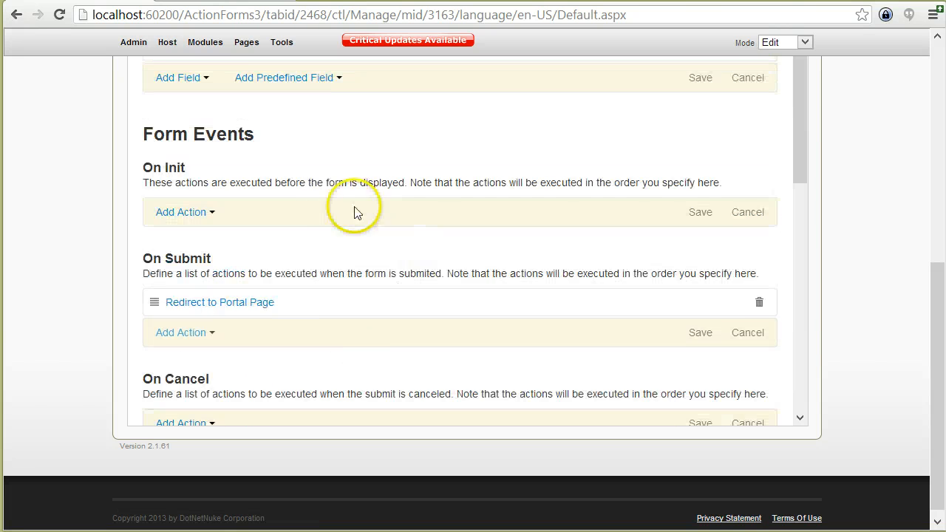
Test-submit Action Forms 3 with First Name 'test' and Username 'test1'.
left_click(244, 104)
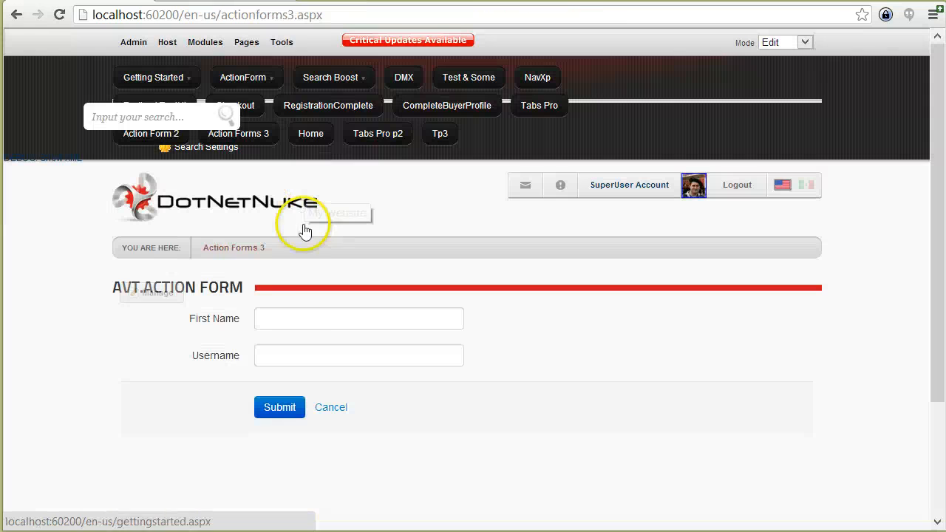
left_click(297, 317)
type("test")
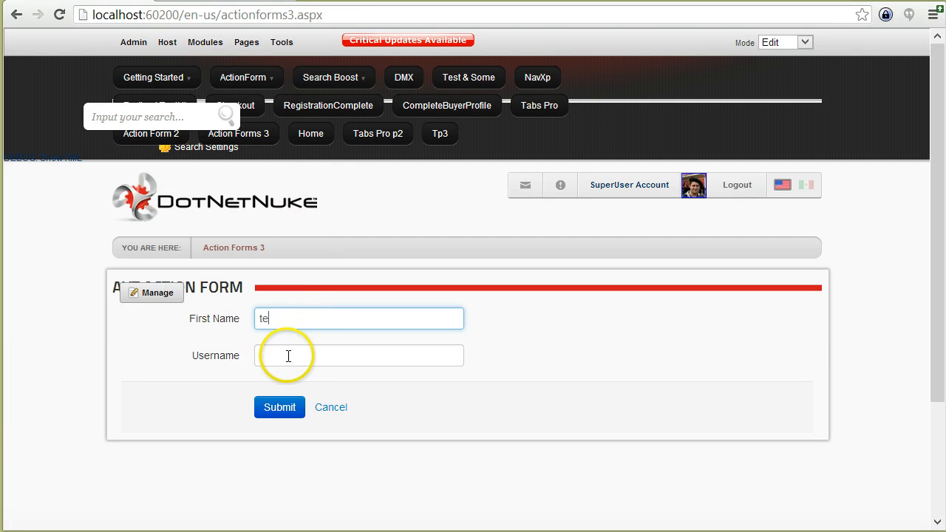
left_click(274, 354)
type("test1")
left_click(271, 414)
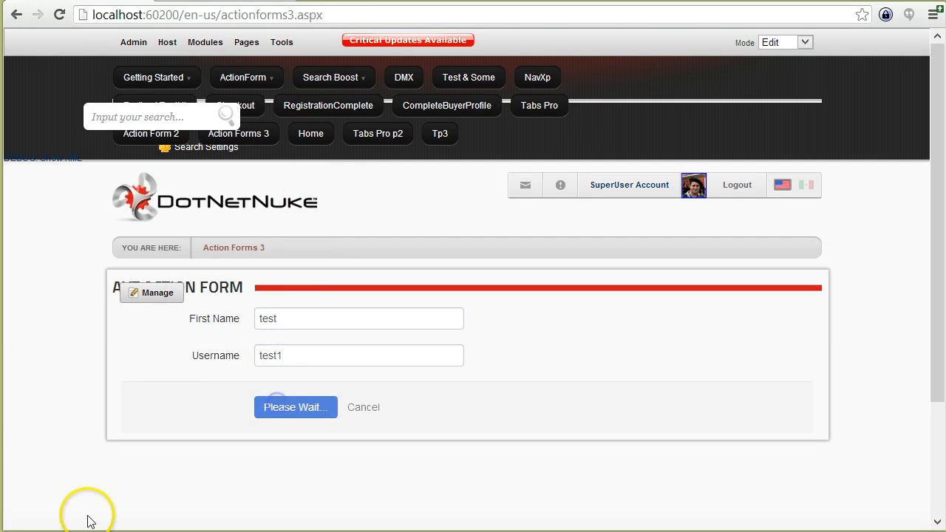
Review the bank account failure message and the save-as-lead question.
scroll(362, 474, "down", 1)
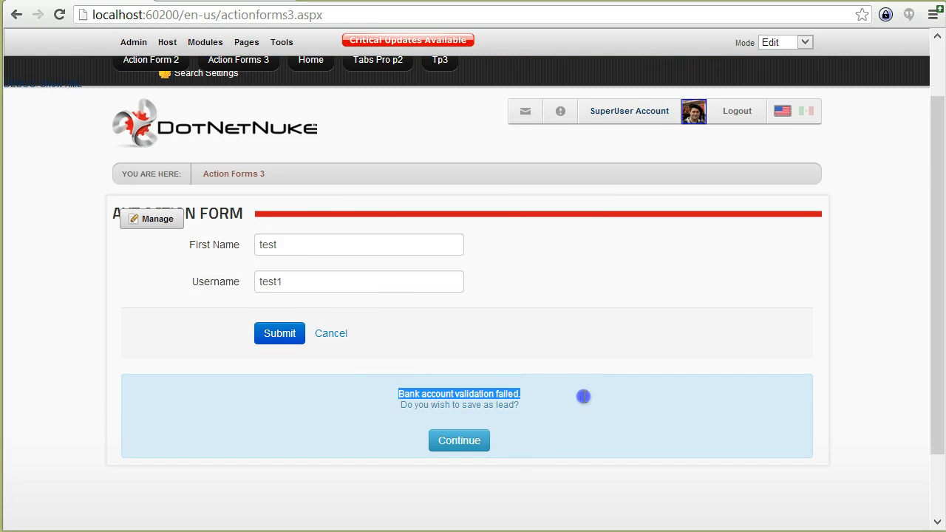
left_click_drag(584, 397, 572, 407)
left_click(548, 406)
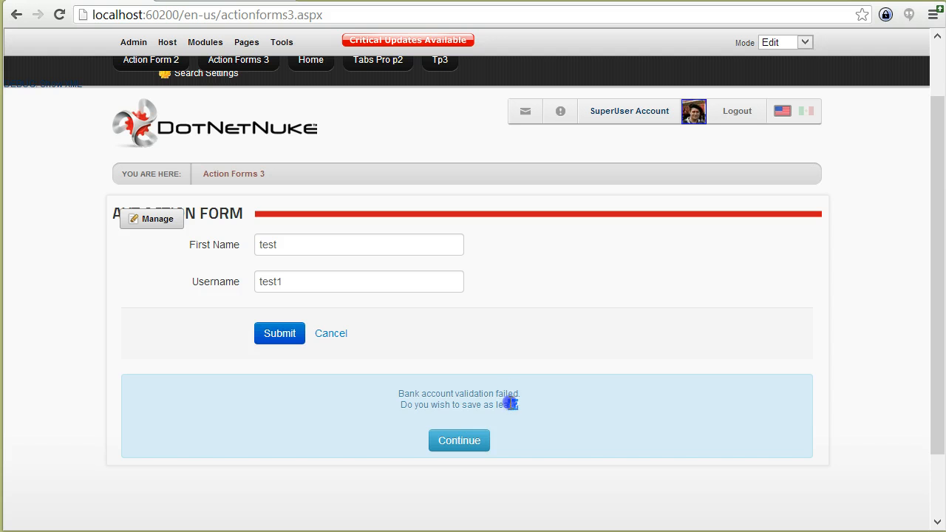
left_click_drag(395, 408, 394, 411)
left_click(534, 424)
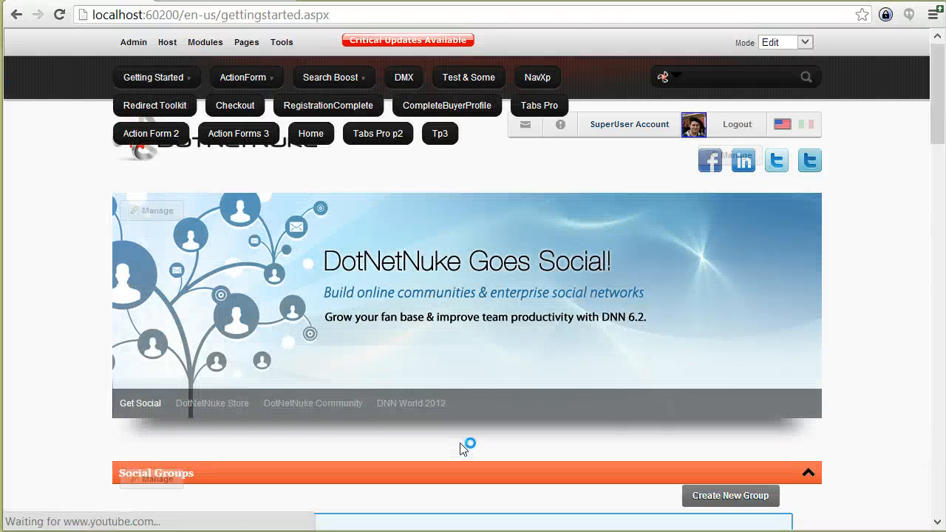
Check the page name in the address bar and return to Action Forms 3.
double_click(266, 16)
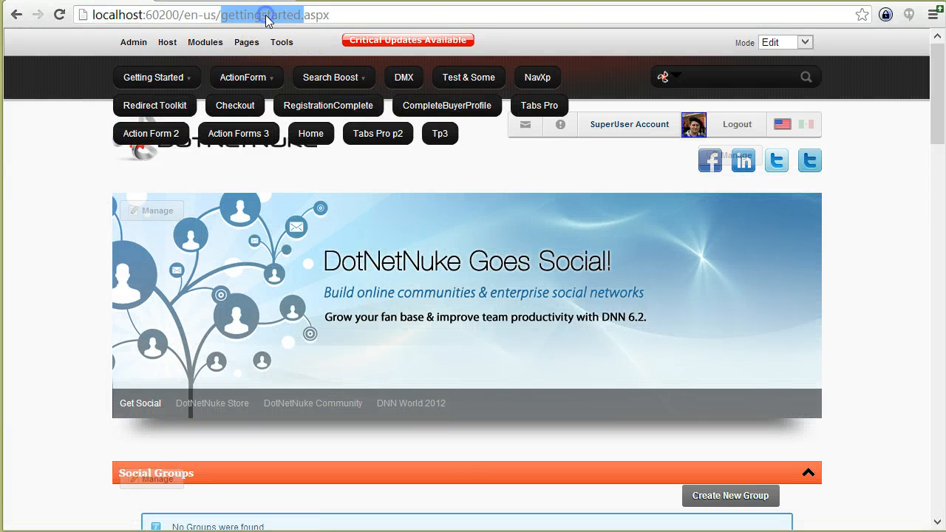
left_click(235, 14)
left_click_drag(223, 15, 316, 16)
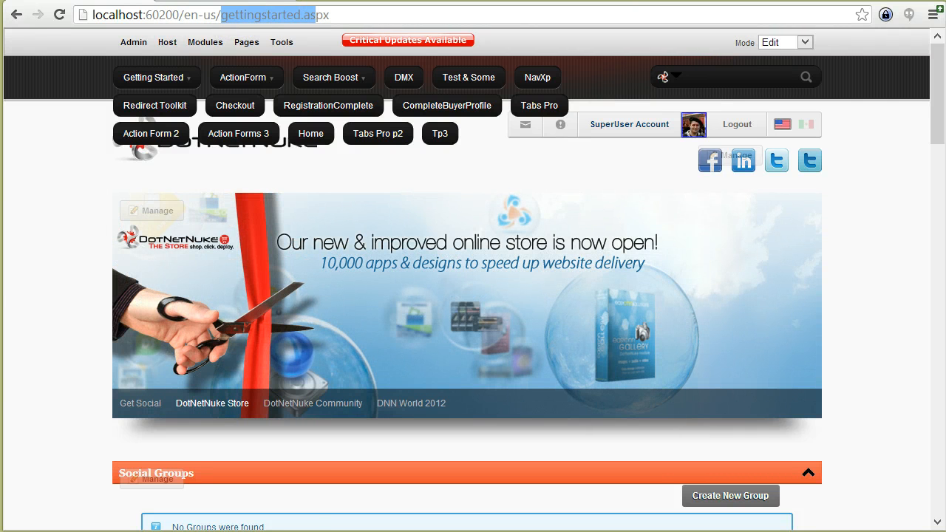
left_click(238, 136)
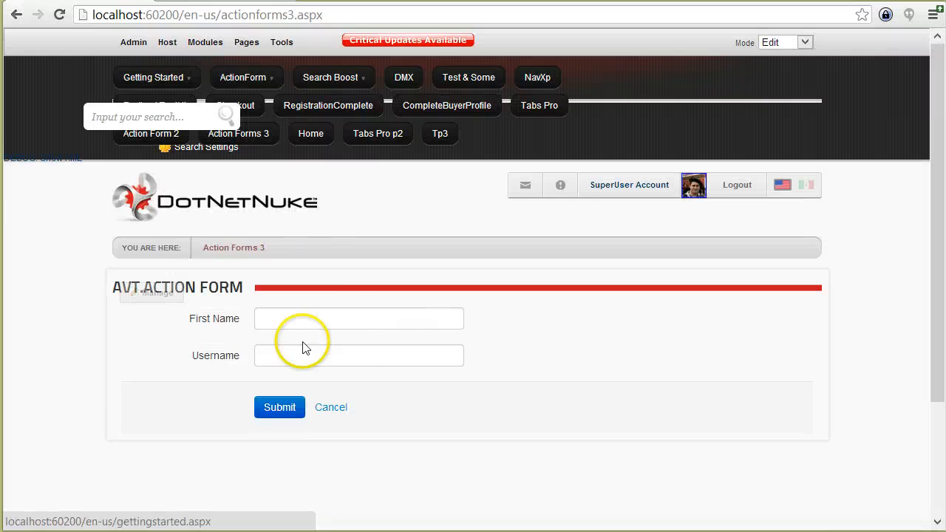
Open the form's management settings and inspect the On Submit redirect to Getting Started.
mouse_move(152, 293)
left_click(164, 344)
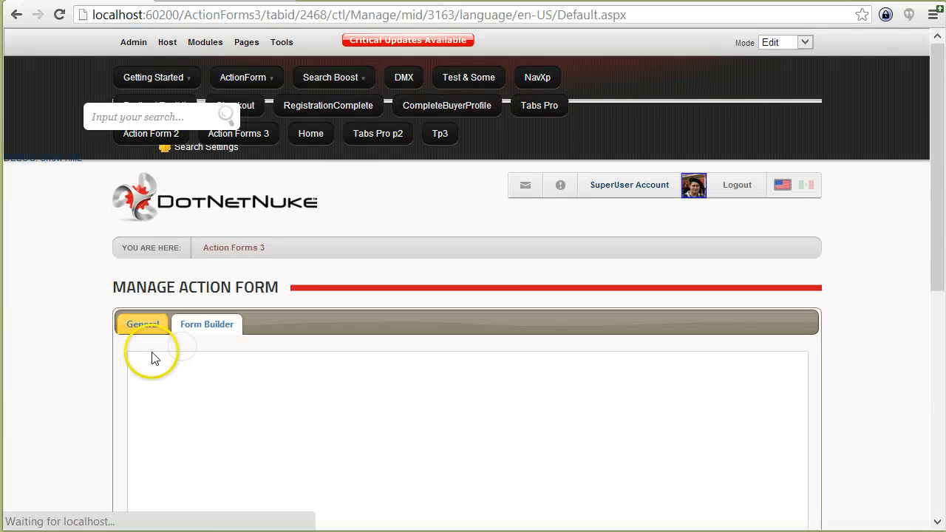
scroll(332, 337, "down", 5)
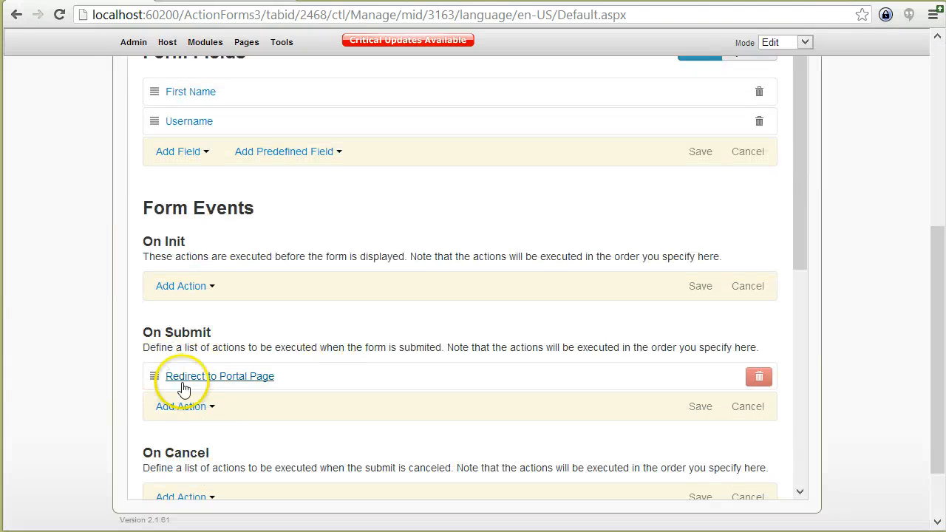
left_click(300, 376)
scroll(353, 433, "down", 2)
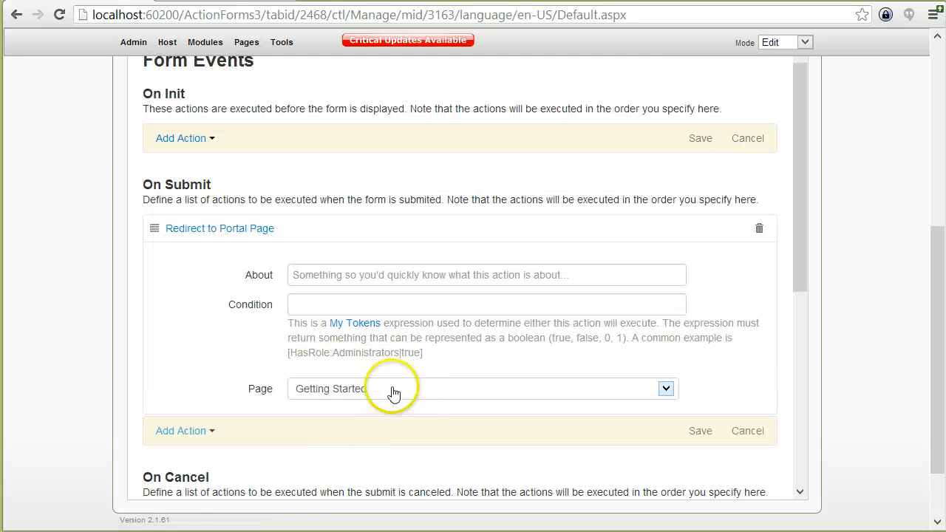
left_click(213, 226)
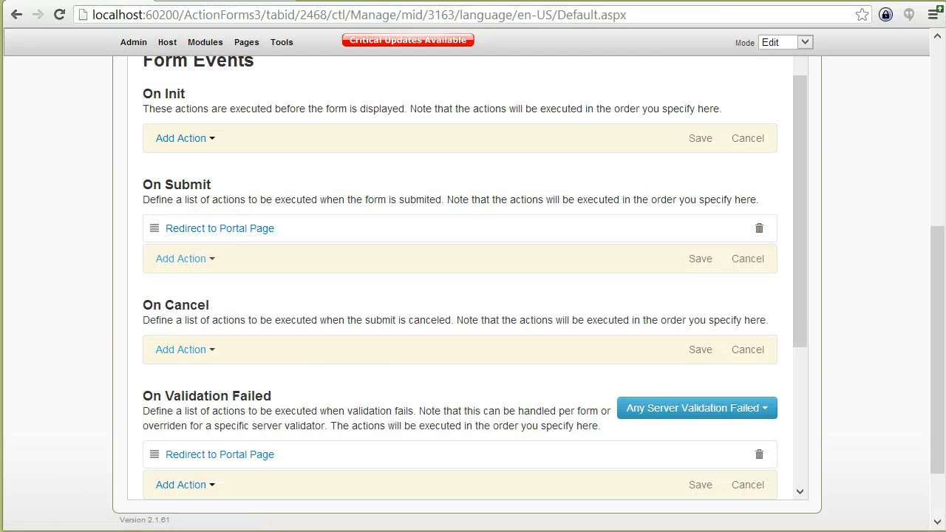
Inspect the validation-failed redirect to Action Form 2, then list the validators to handle.
scroll(51, 337, "up", 1)
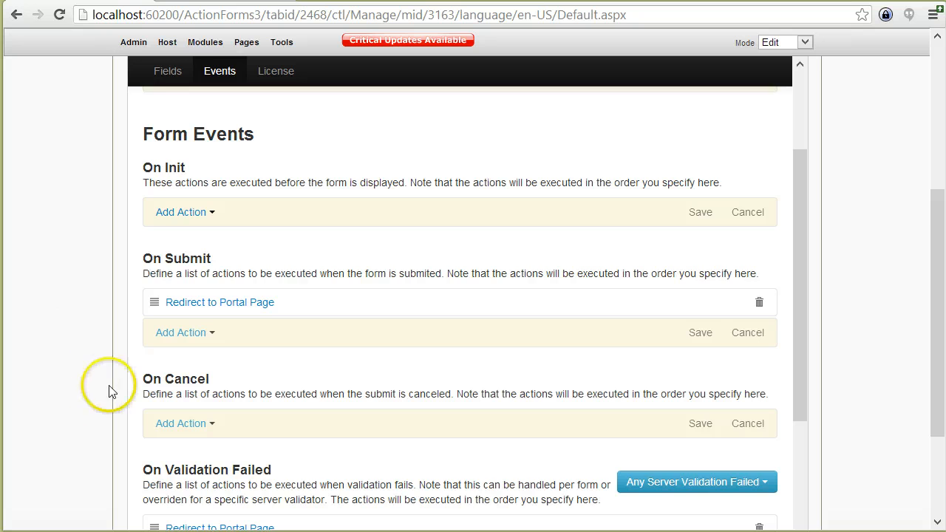
scroll(118, 395, "down", 1)
scroll(232, 414, "down", 1)
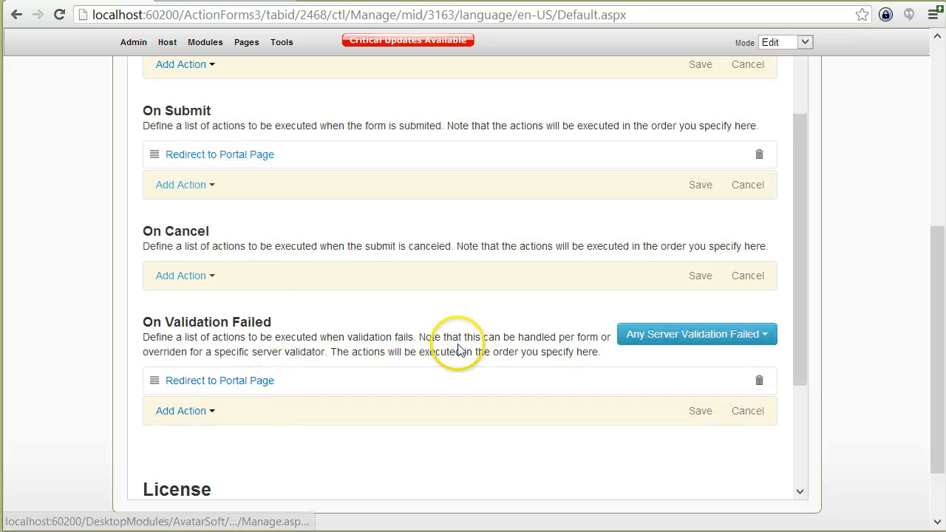
left_click(352, 381)
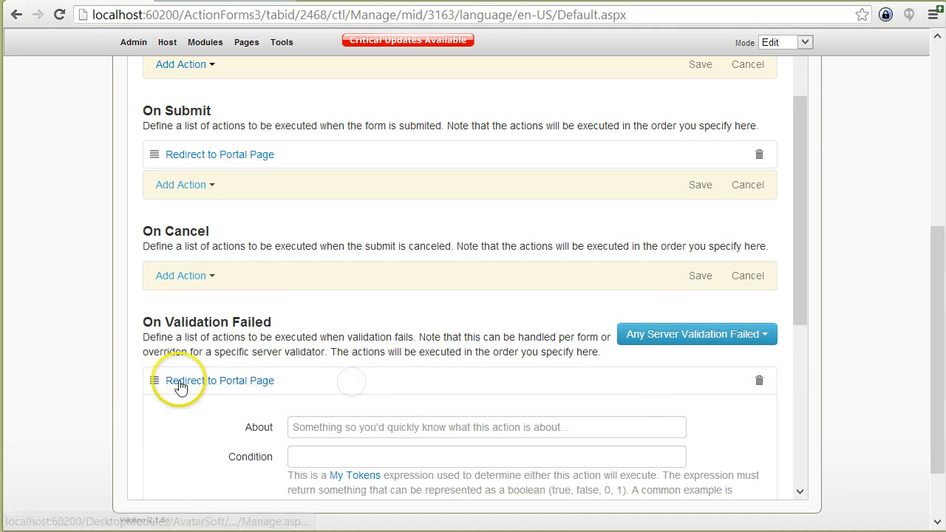
scroll(179, 386, "down", 1)
scroll(170, 355, "down", 1)
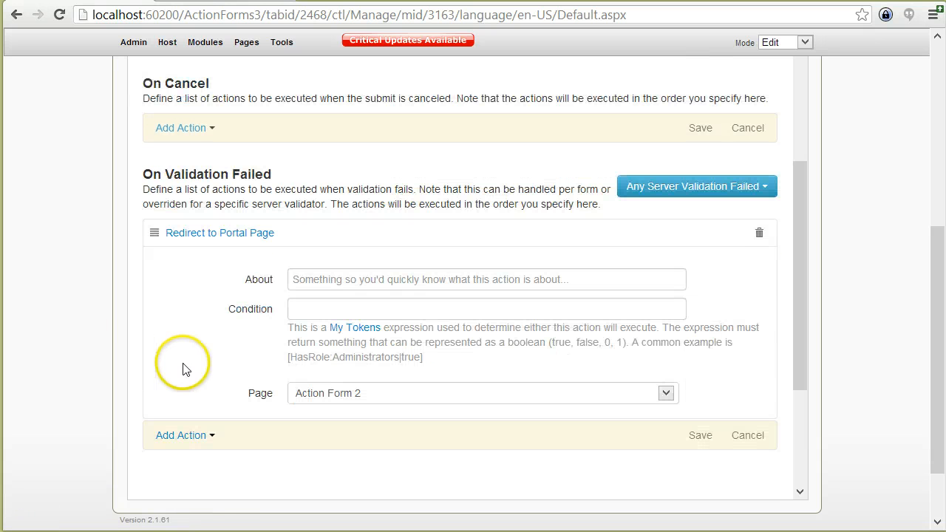
left_click(196, 231)
left_click(665, 187)
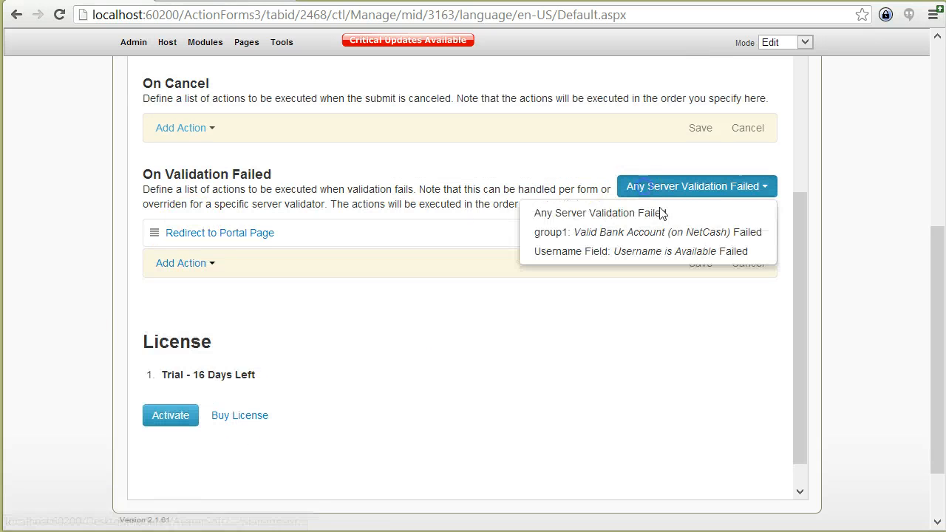
Give the group1 Valid Bank Account Submit without validation action the condition [HasRole:Administrators|true].
left_click(687, 230)
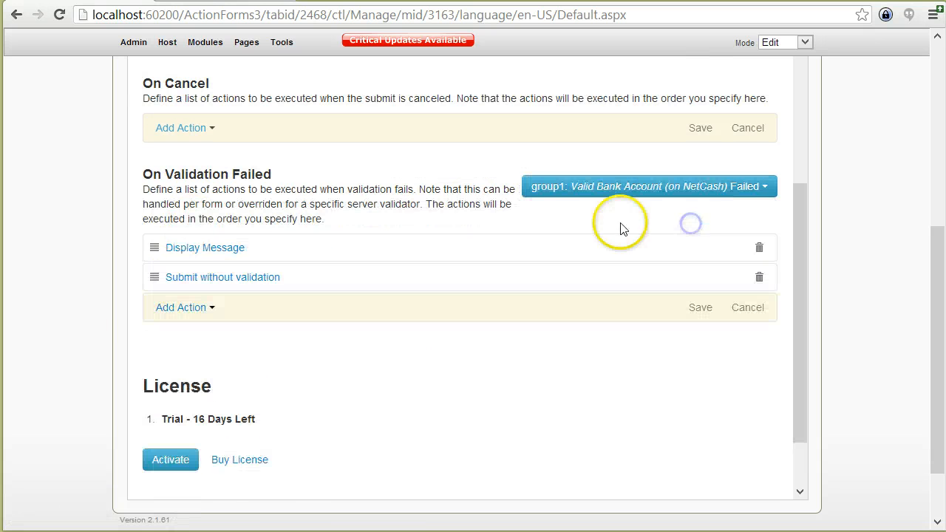
left_click(270, 280)
scroll(343, 338, "down", 1)
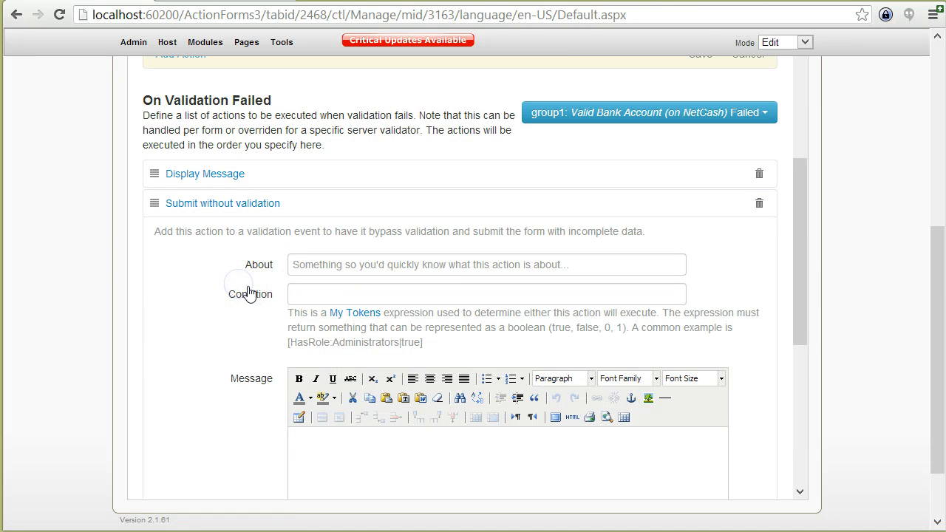
left_click(294, 296)
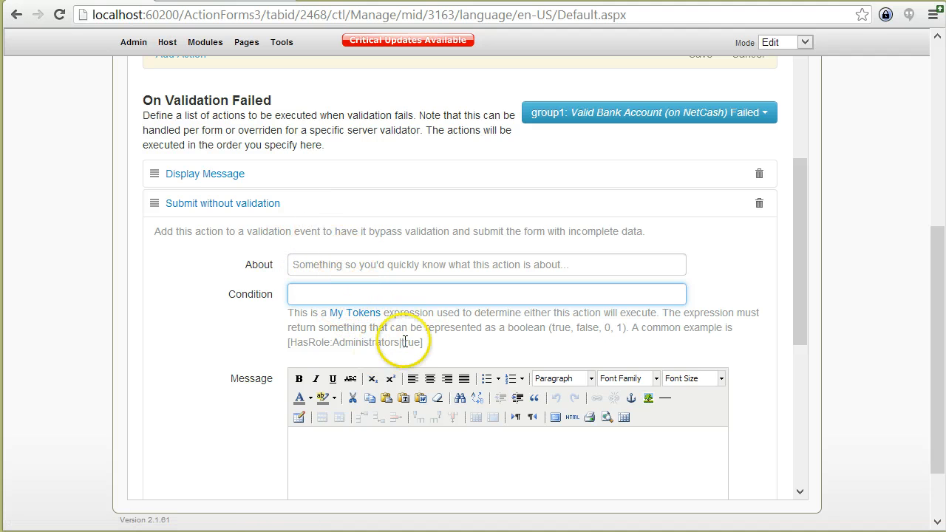
left_click_drag(423, 342, 326, 344)
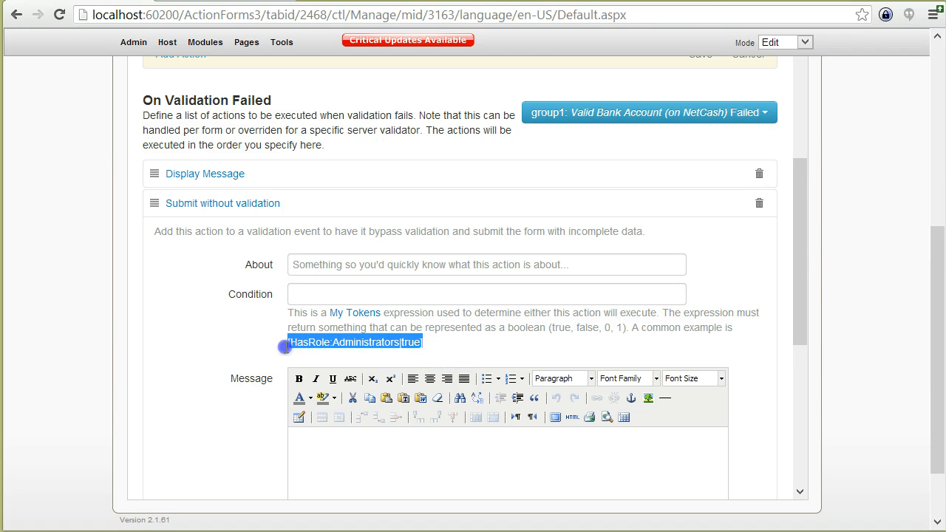
key("ctrl+c")
left_click(318, 294)
key("ctrl+v")
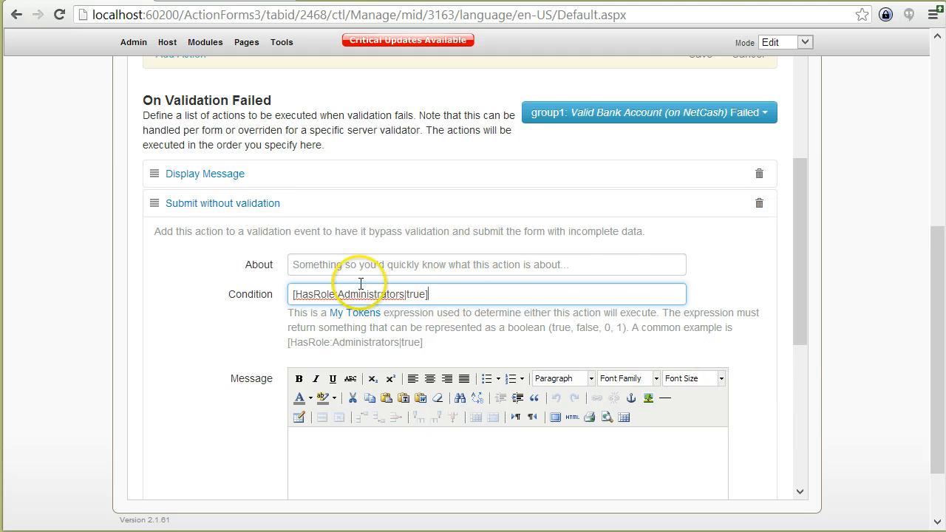
scroll(200, 291, "down", 1)
scroll(280, 382, "down", 2)
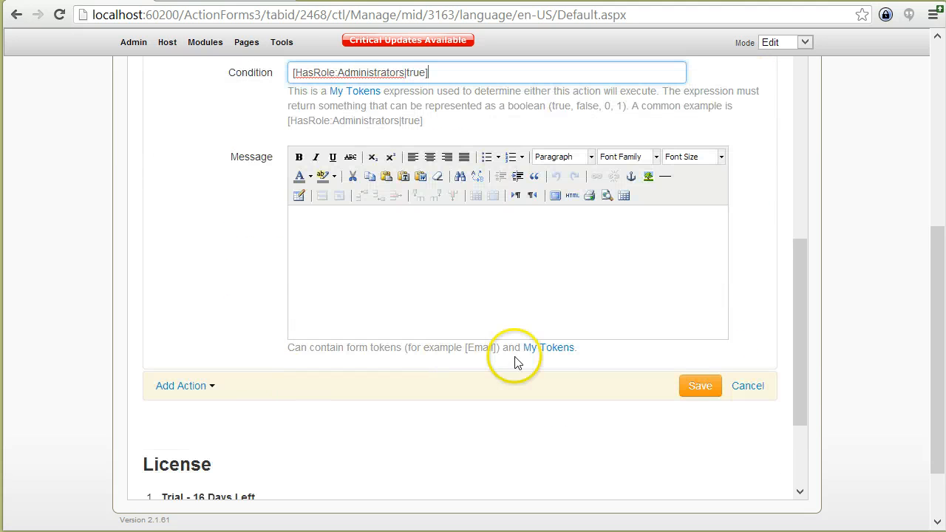
Save the administrator-only condition on the Submit without validation action.
left_click(698, 386)
scroll(344, 214, "up", 3)
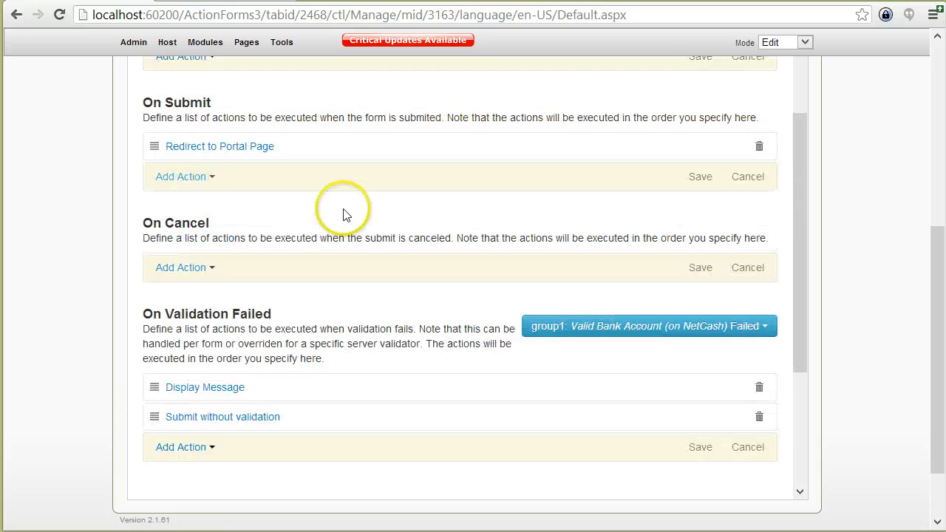
scroll(253, 154, "up", 7)
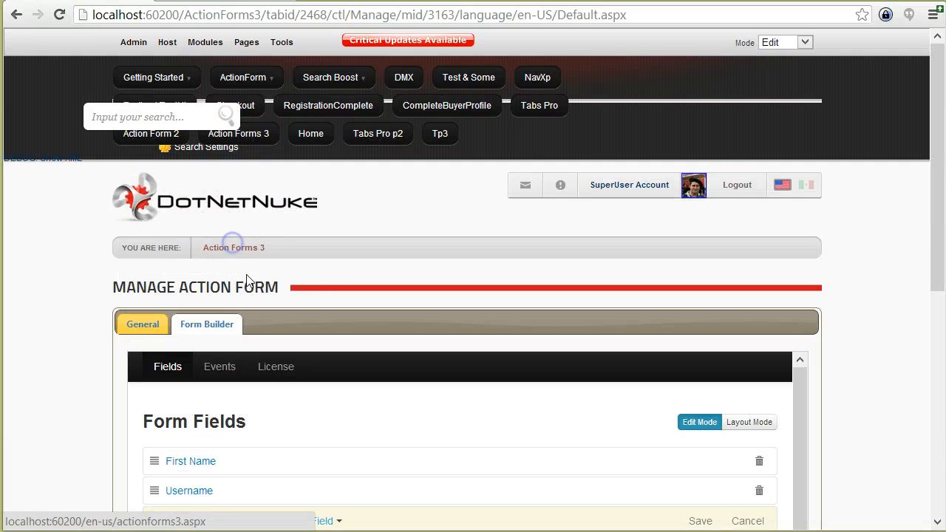
Test-submit Action Forms 3 with 'test' and 'test1', continuing past the bank-account failure.
left_click(235, 248)
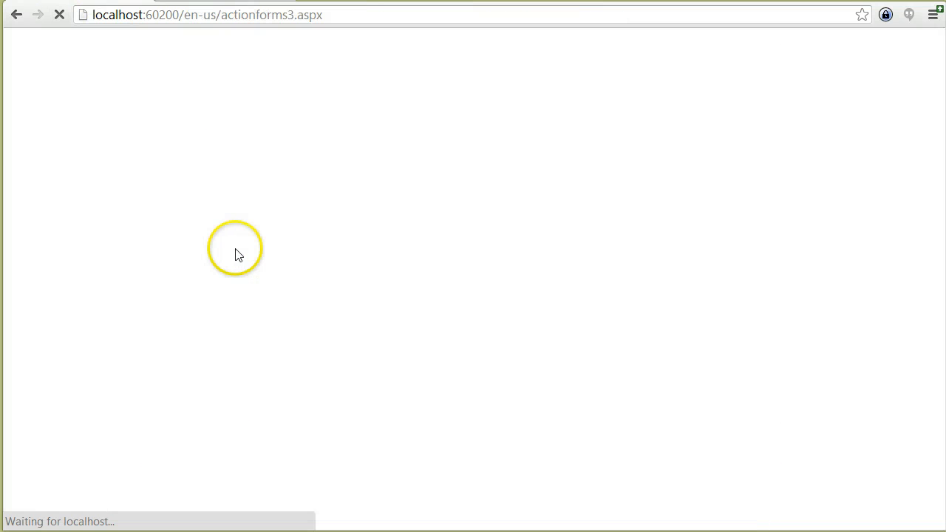
left_click(289, 325)
type("test")
left_click(287, 356)
type("t")
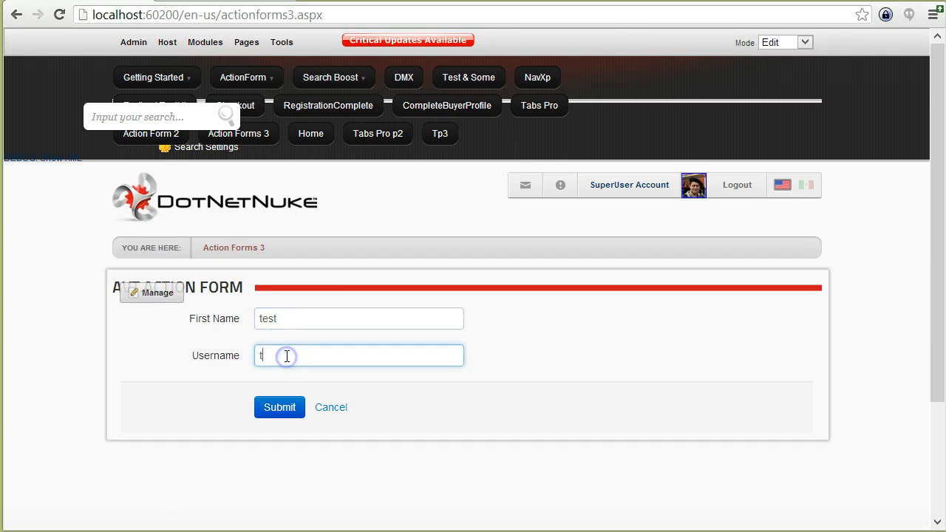
type("est1")
left_click(278, 407)
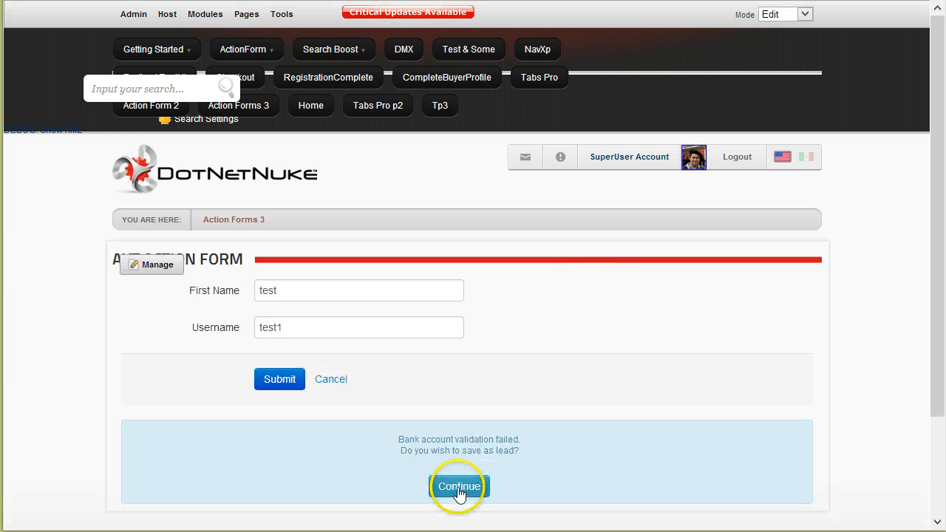
left_click(457, 515)
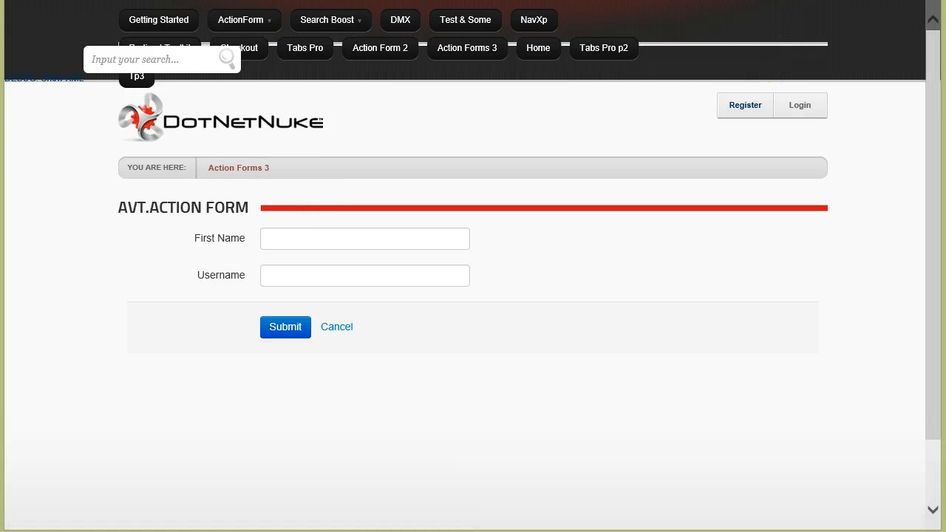
Switch to the other browser window and select its page address.
left_click(170, 531)
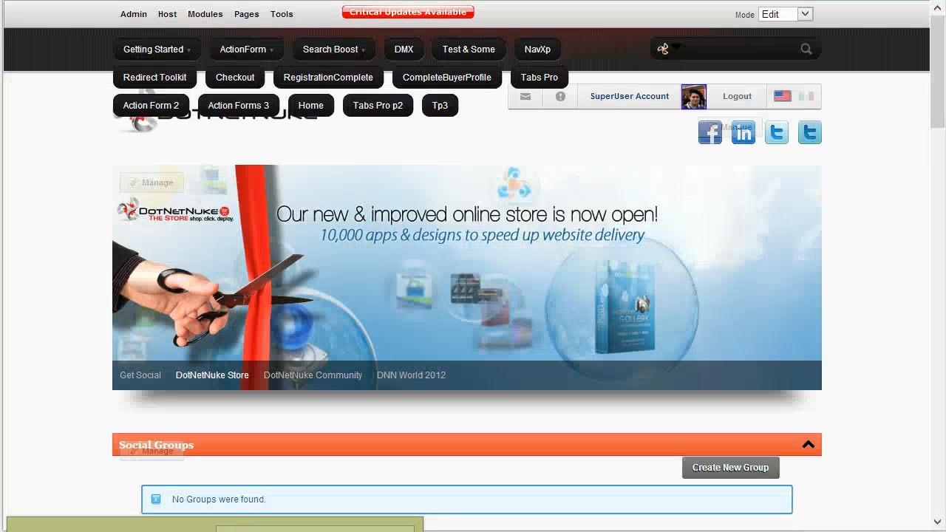
left_click(315, 529)
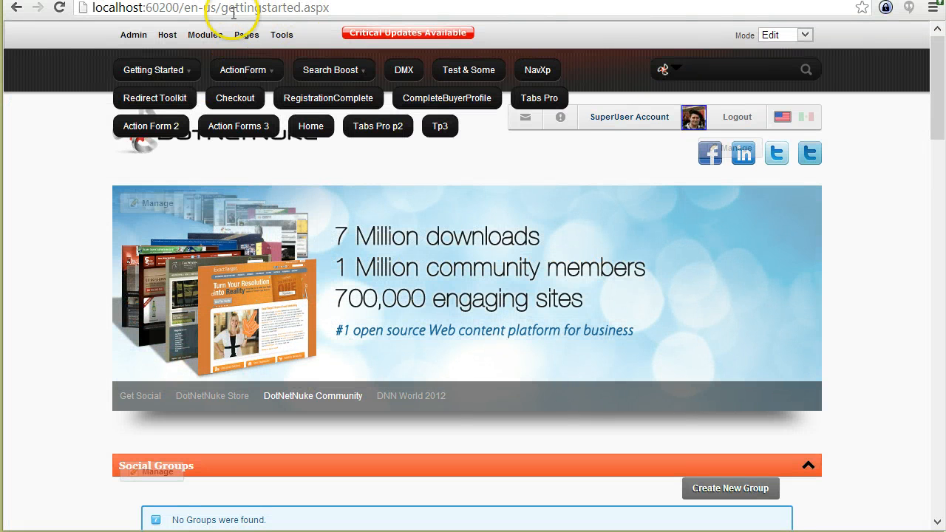
left_click_drag(221, 9, 351, 11)
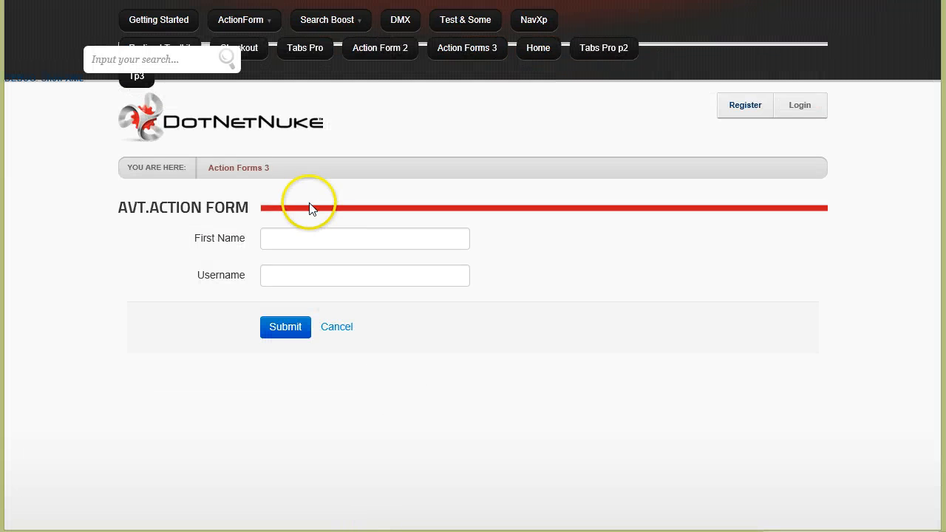
Submit 'tess' and 'test1', continue past the failure message, and confirm landing on Action Form 2.
left_click(306, 234)
type("tes")
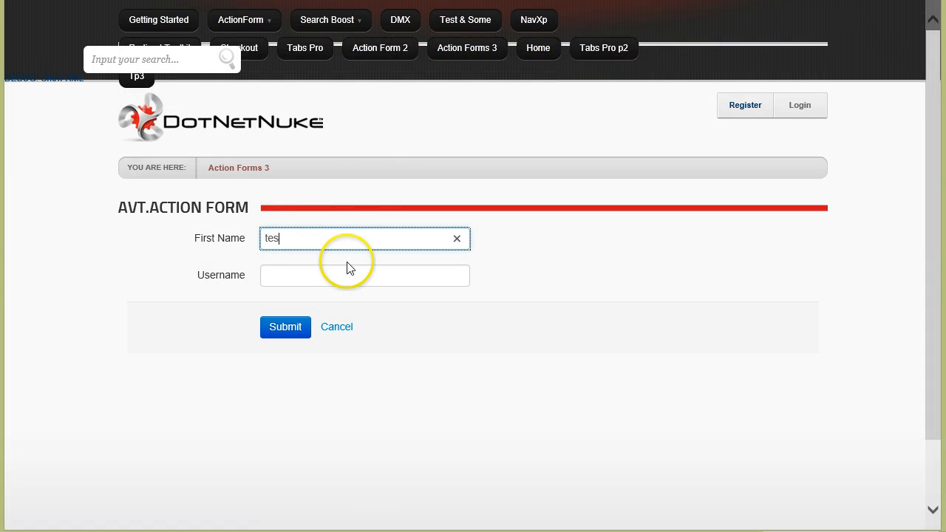
type("s")
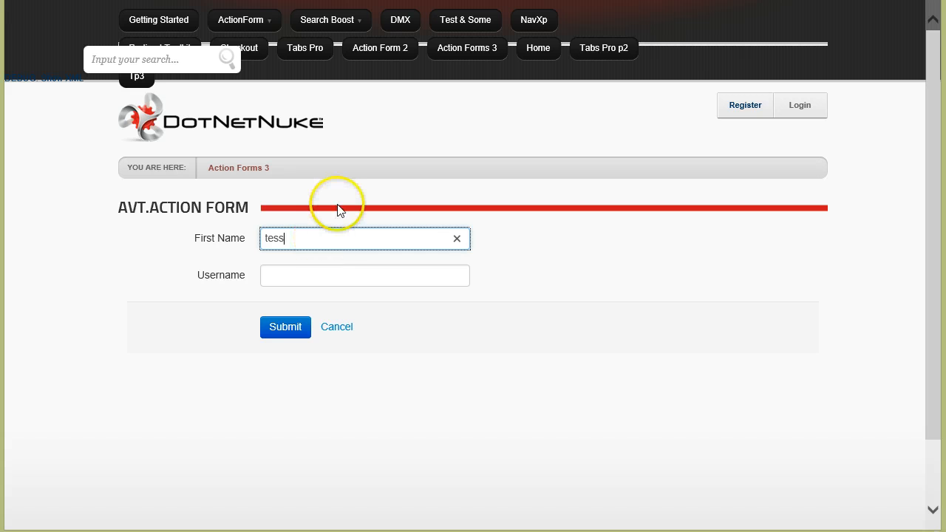
key("Tab")
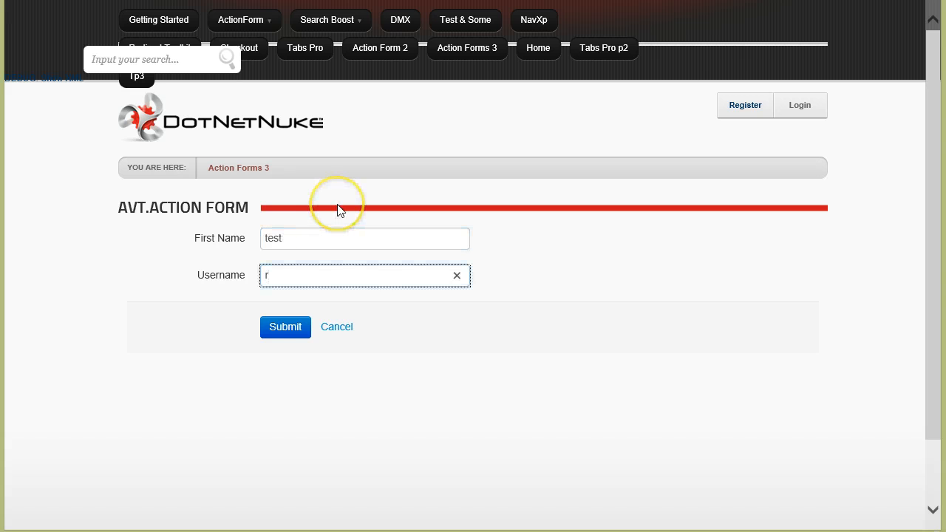
type("test")
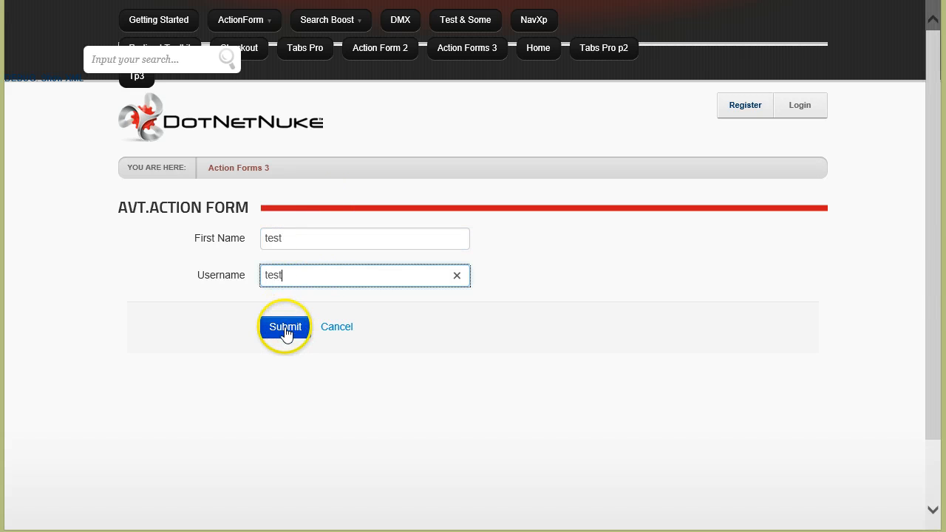
type("1")
left_click(286, 328)
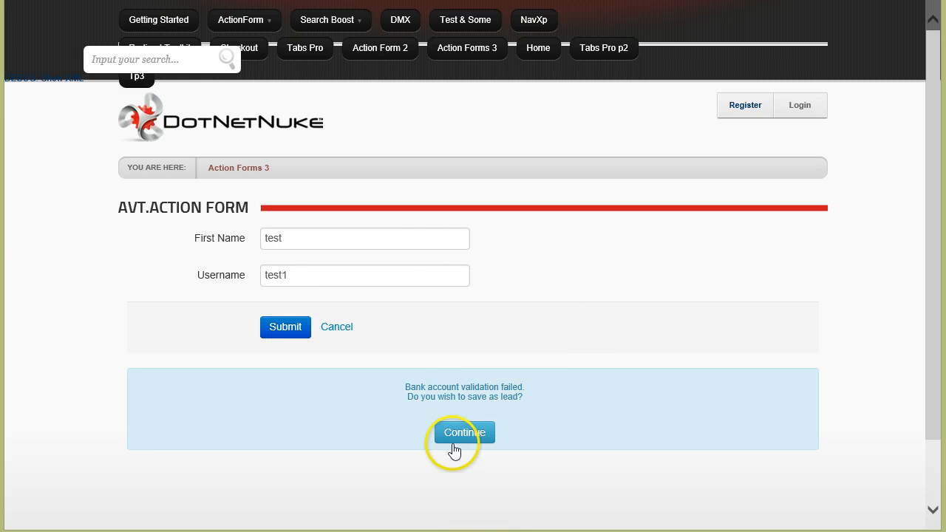
left_click(457, 435)
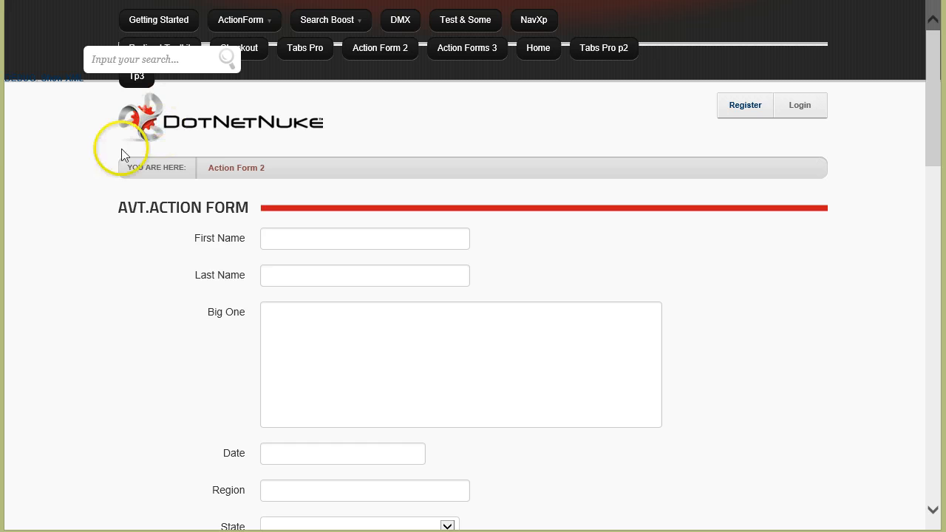
left_click_drag(267, 168, 203, 169)
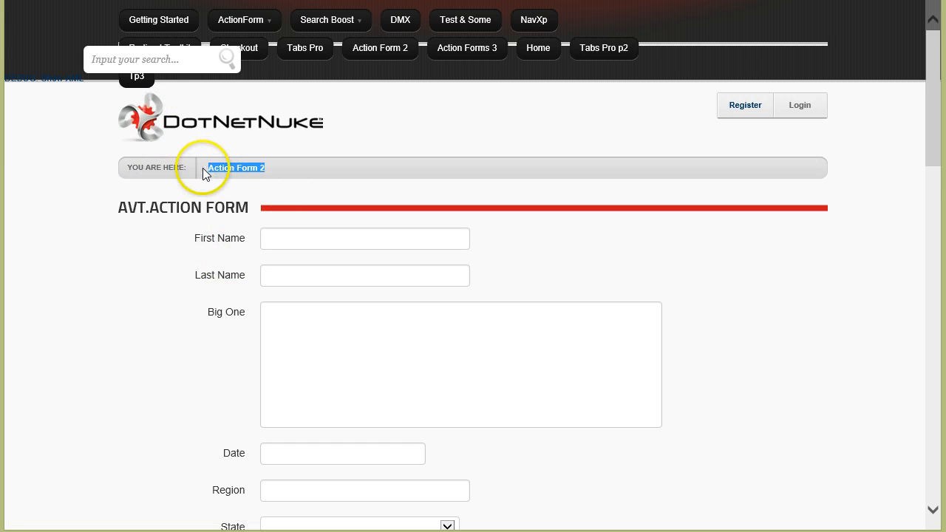
left_click(101, 308)
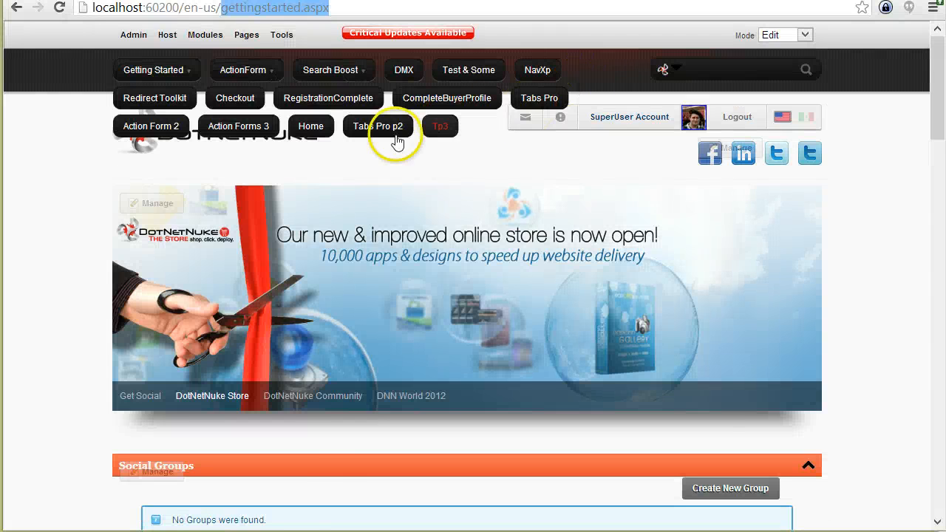
Open Manage Form for Action Forms 3 and show Form Builder's event actions.
left_click(244, 129)
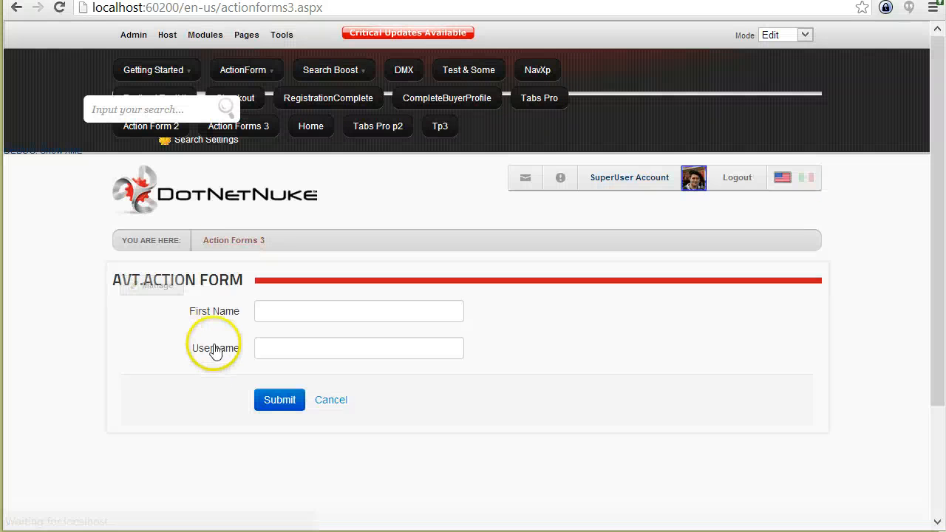
mouse_move(162, 285)
left_click(180, 337)
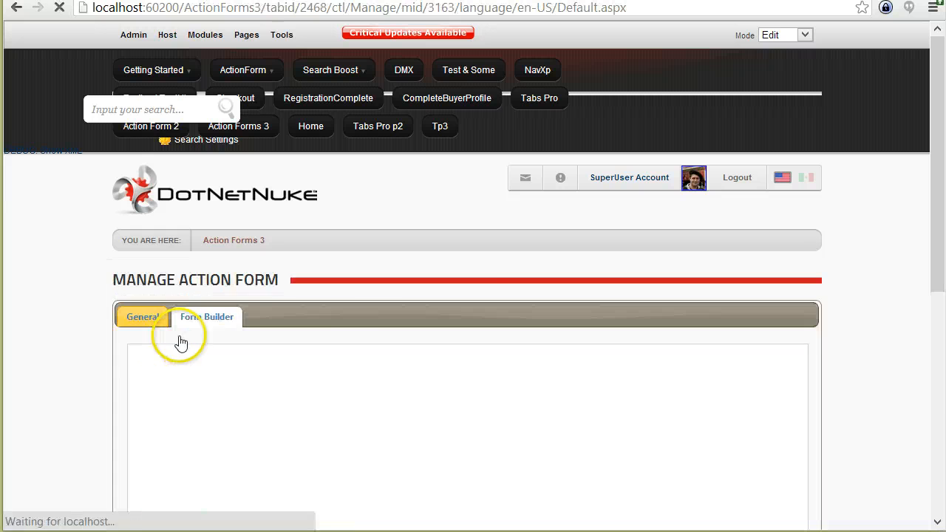
left_click(181, 318)
left_click(218, 359)
Inspect the failed-validation redirect action's settings.
scroll(220, 330, "down", 6)
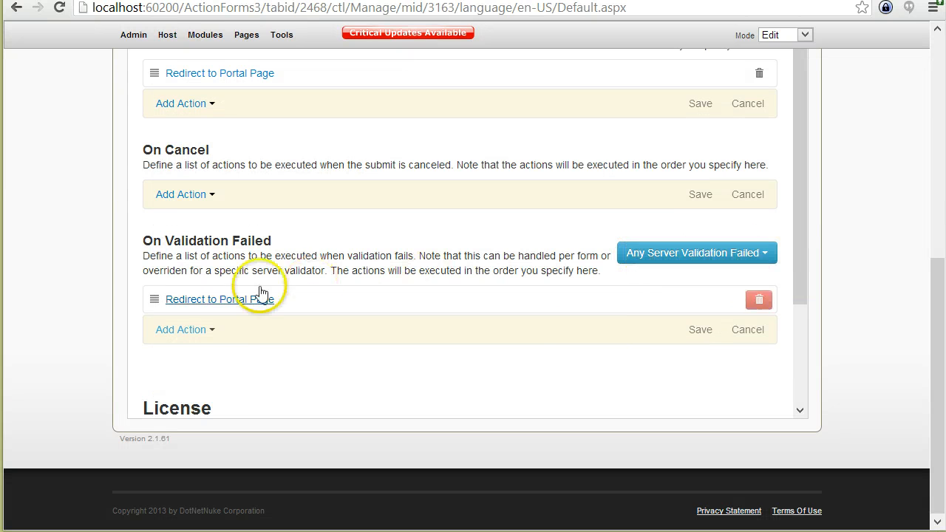
left_click(226, 300)
scroll(248, 338, "down", 1)
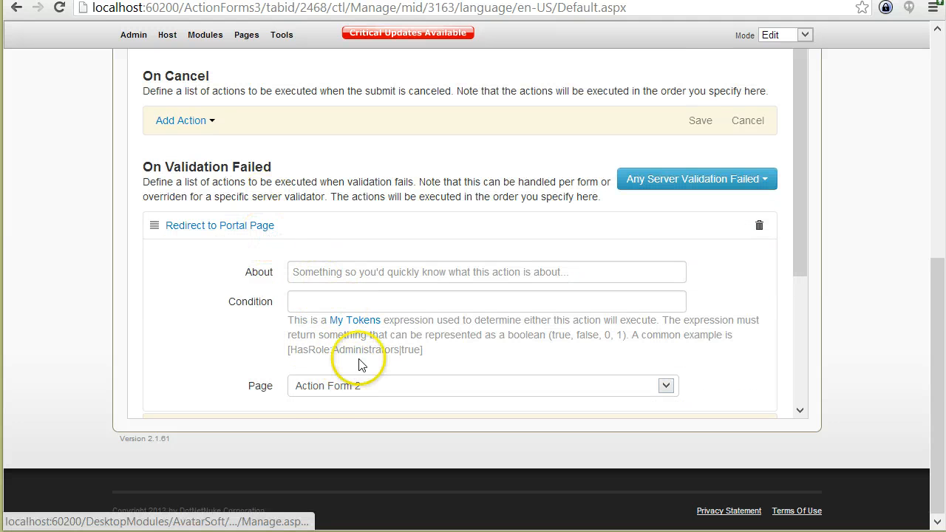
left_click(338, 232)
Check the group1 bank-account Submit without validation condition [HasRole:Administrators|true].
left_click(712, 188)
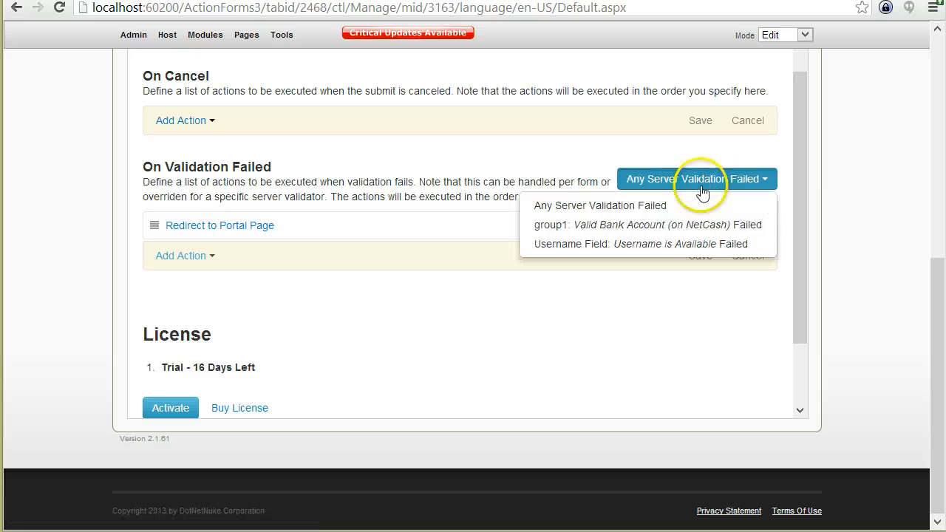
left_click(678, 221)
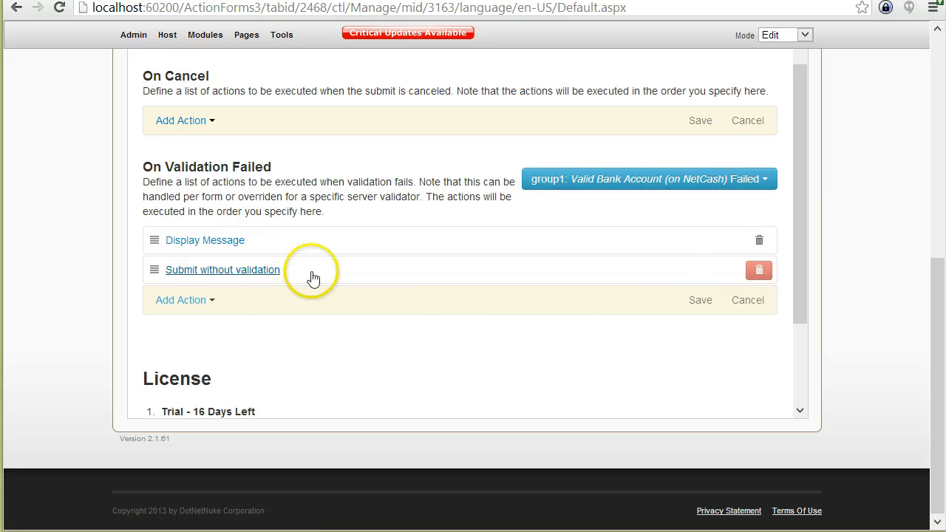
left_click(207, 273)
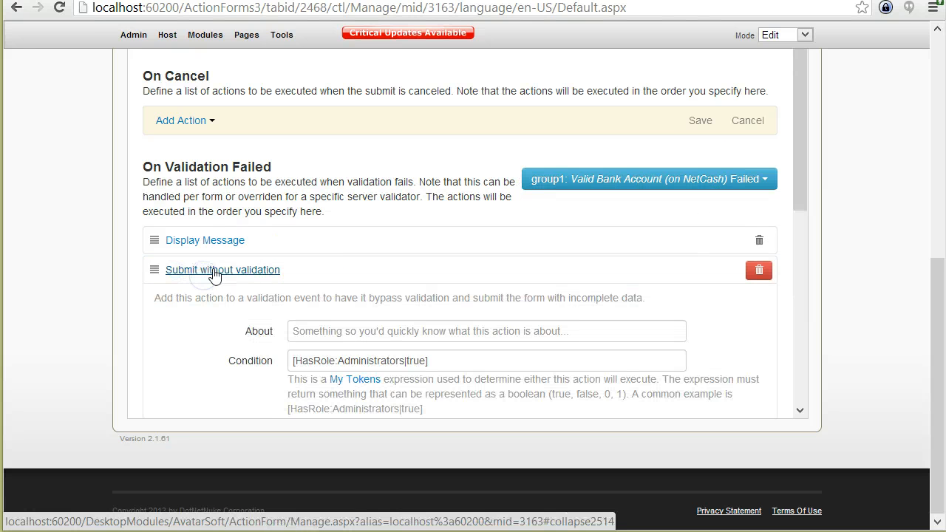
left_click(203, 275)
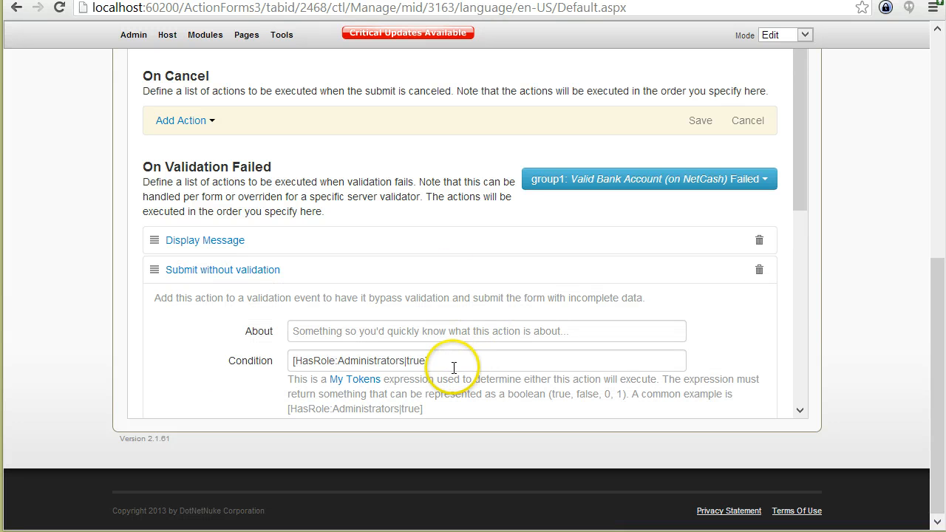
left_click(451, 361)
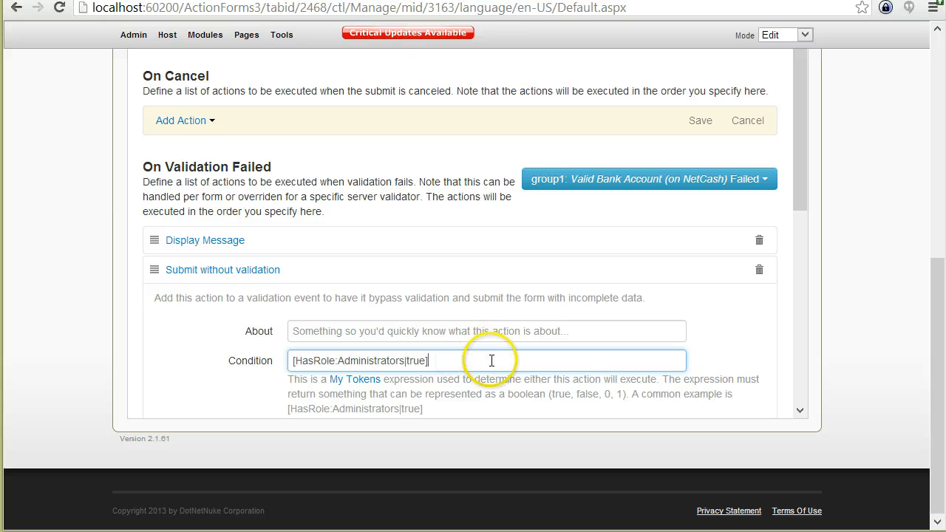
scroll(448, 356, "down", 1)
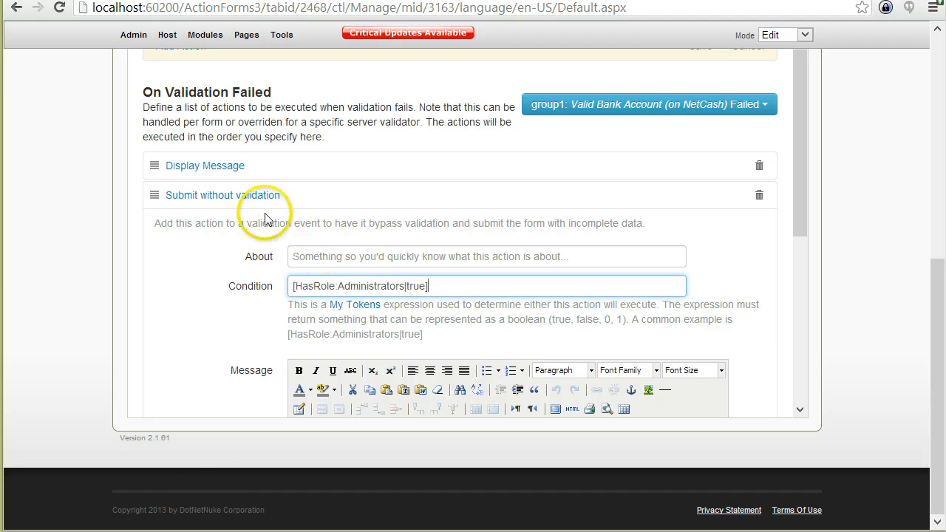
left_click(238, 196)
scroll(478, 350, "up", 1)
scroll(480, 353, "up", 2)
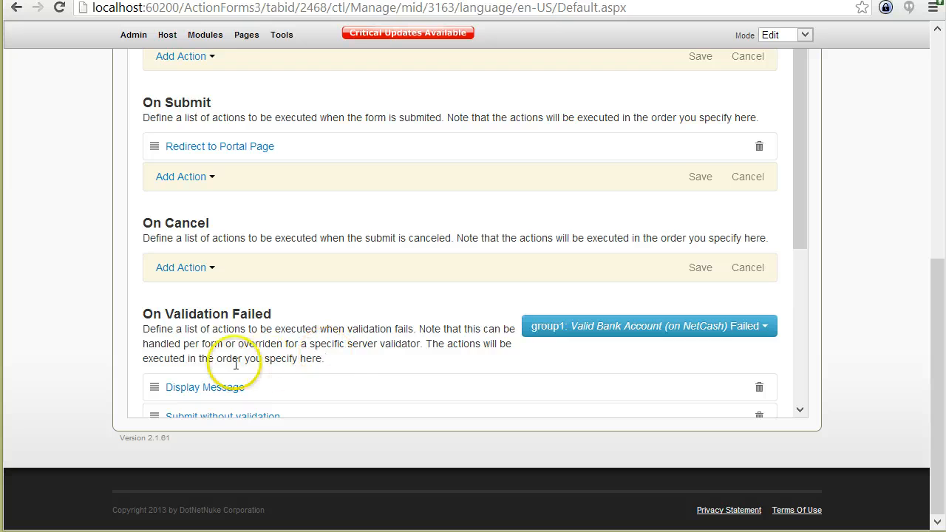
scroll(236, 369, "up", 1)
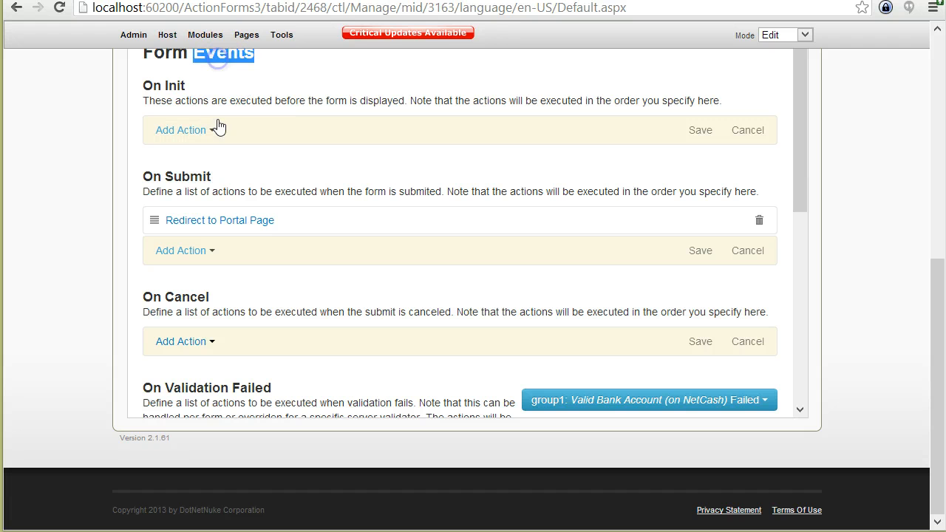
left_click(66, 178)
scroll(138, 195, "up", 1)
left_click(222, 163)
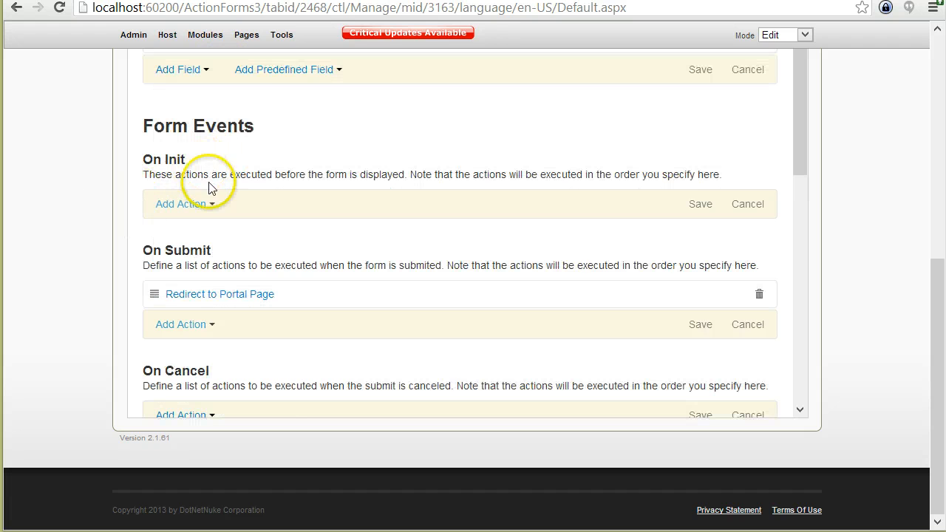
left_click(190, 210)
scroll(247, 274, "down", 1)
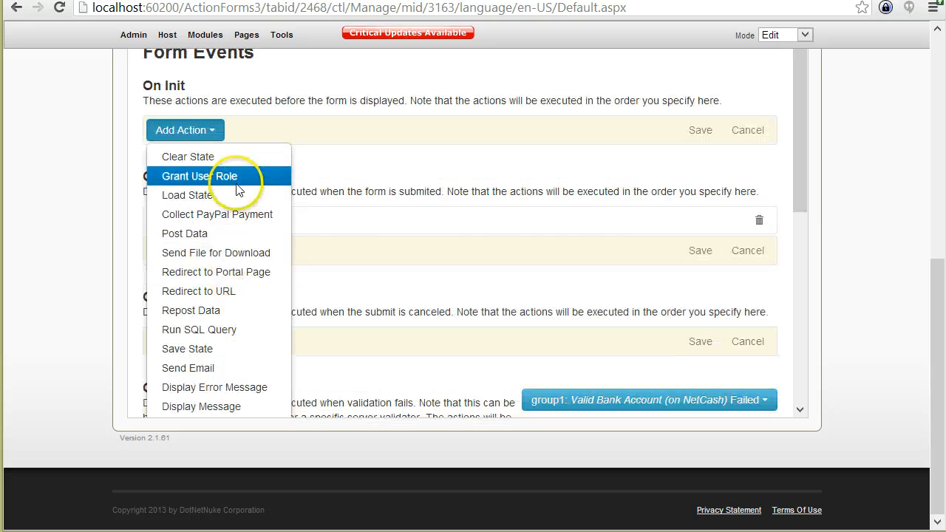
scroll(416, 215, "down", 1)
left_click(418, 208)
scroll(286, 244, "up", 1)
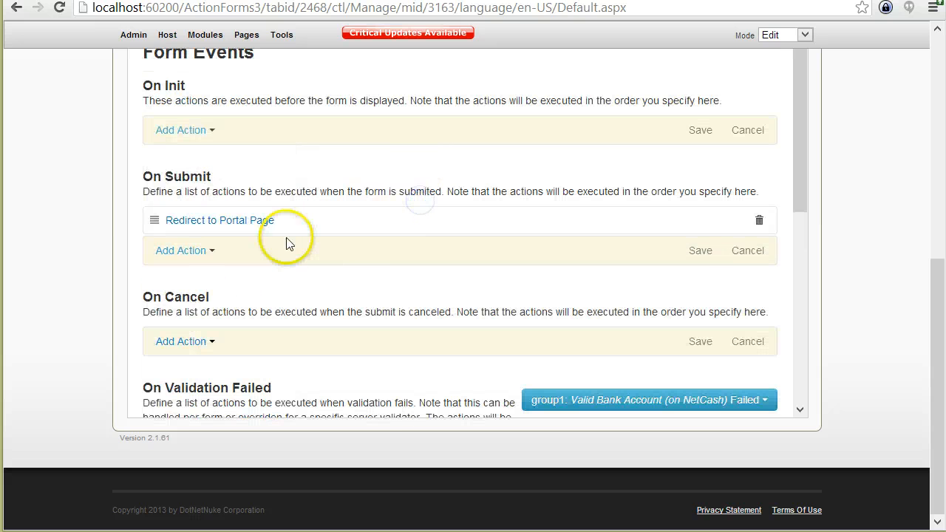
scroll(330, 192, "up", 1)
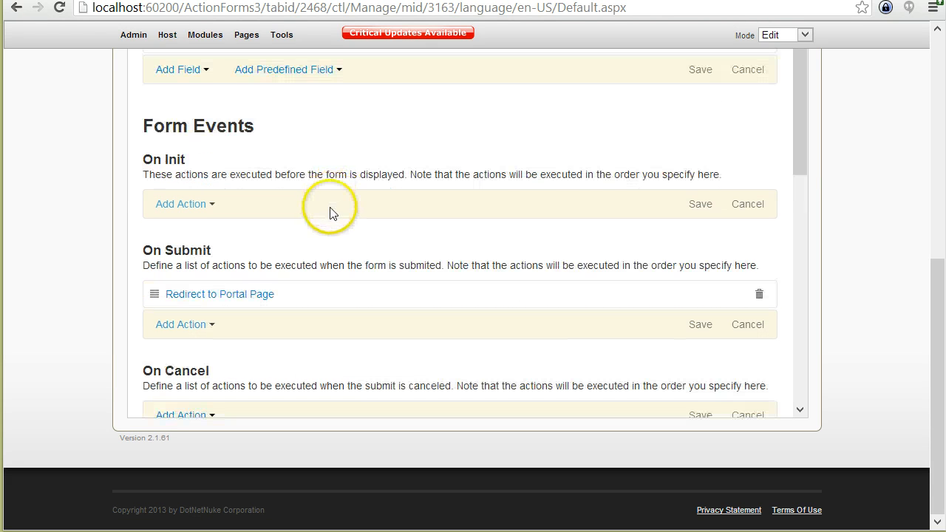
scroll(369, 221, "up", 3)
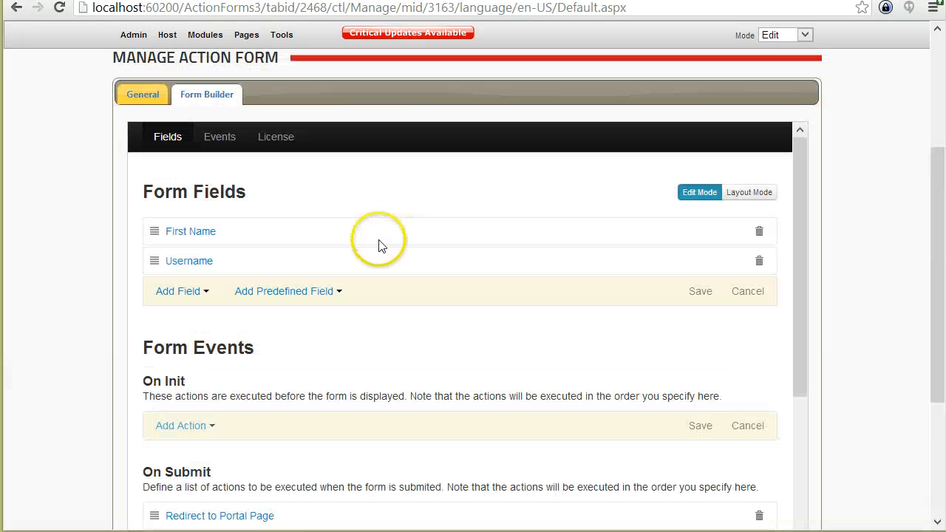